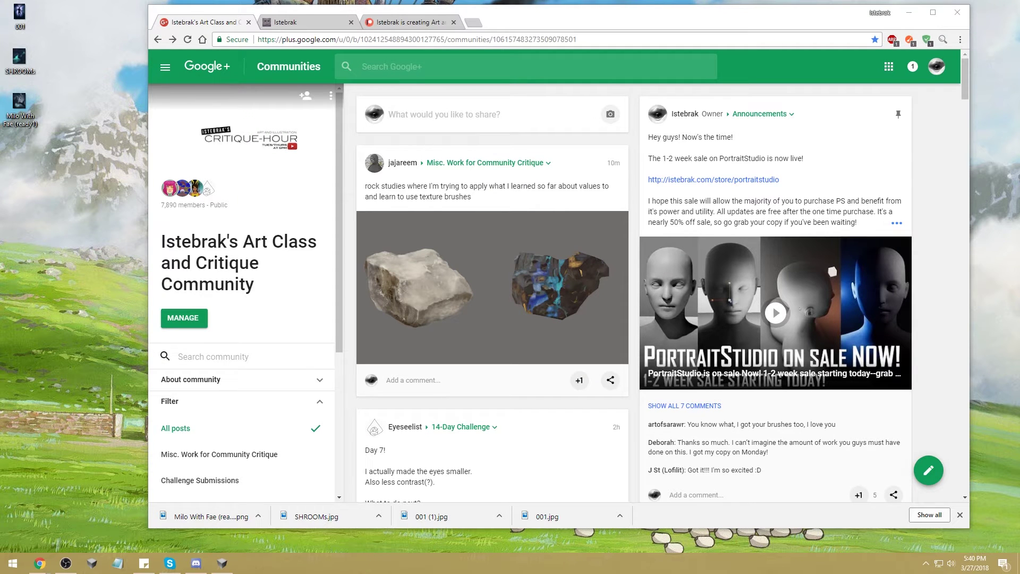
Step: Show the Windows March 2018 calendar flyout beside the Google+ art critique community feed
{"action": "left_click", "coordinate": [981, 561]}
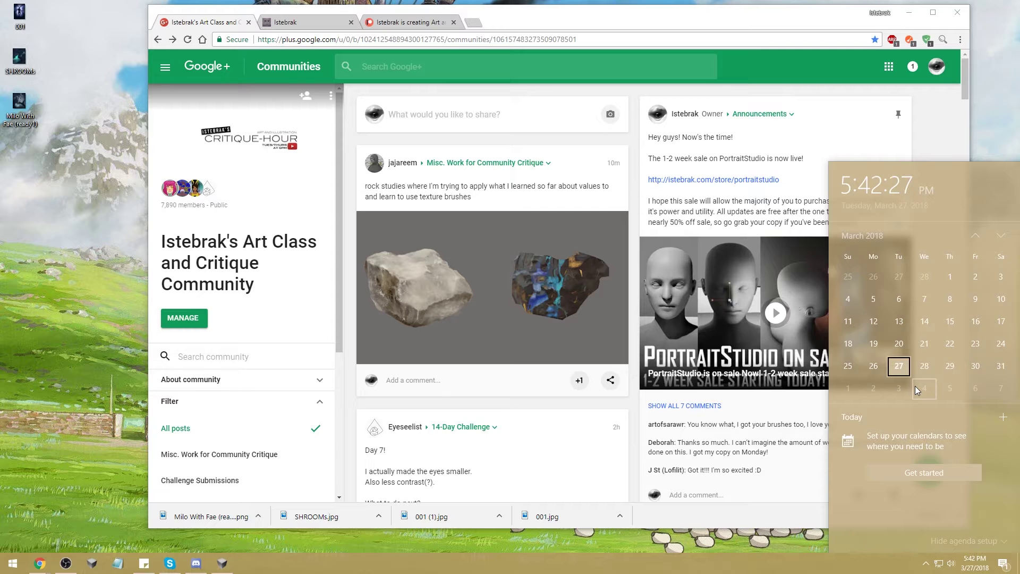
Step: Look over the Patreon creator page and the istebrak.com portfolio, then minimize the browser
{"action": "left_click", "coordinate": [408, 22]}
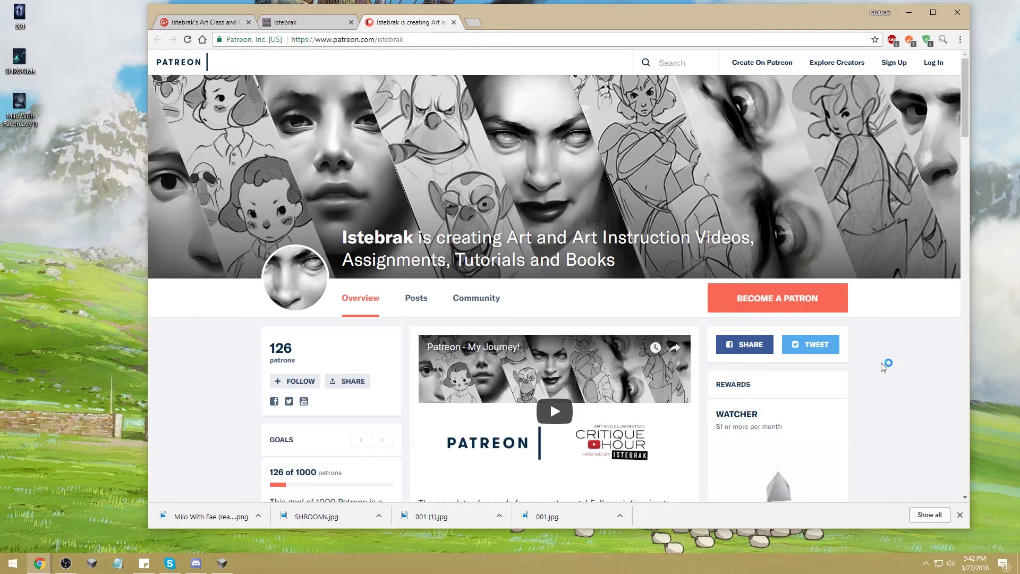
{"action": "scroll", "coordinate": [897, 333], "scroll_direction": "down", "scroll_amount": 1}
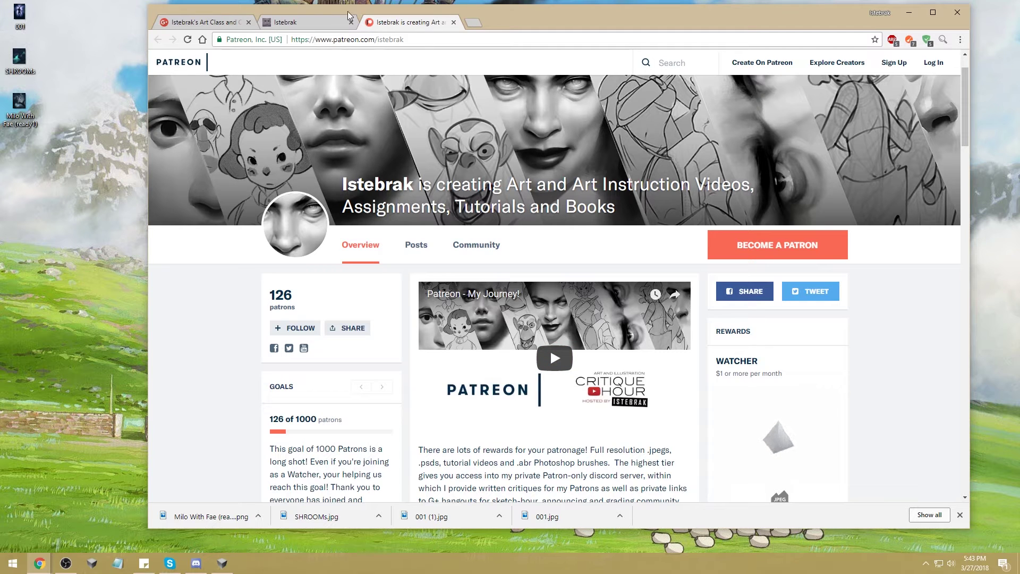
{"action": "left_click", "coordinate": [307, 22]}
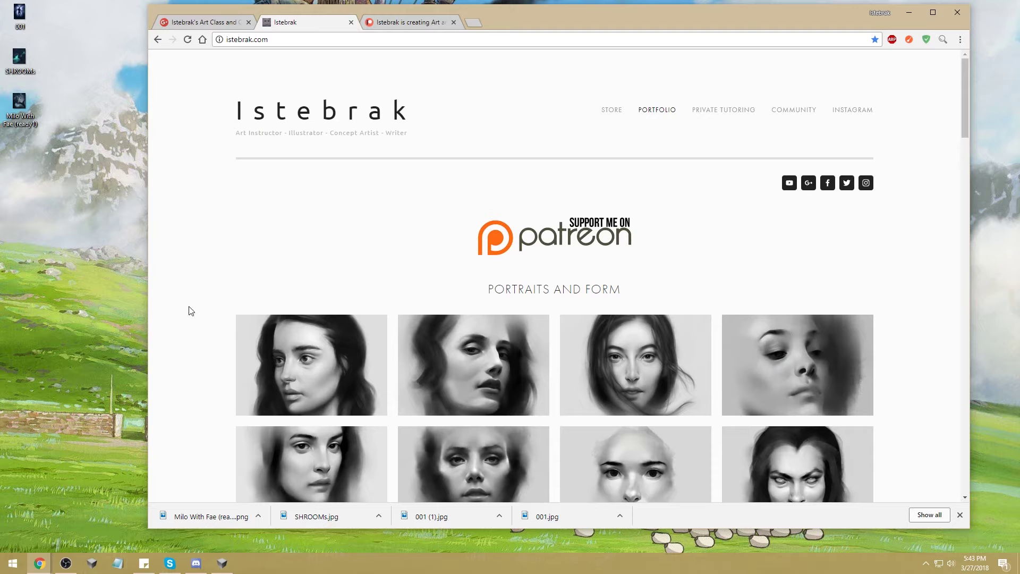
{"action": "left_click", "coordinate": [215, 22]}
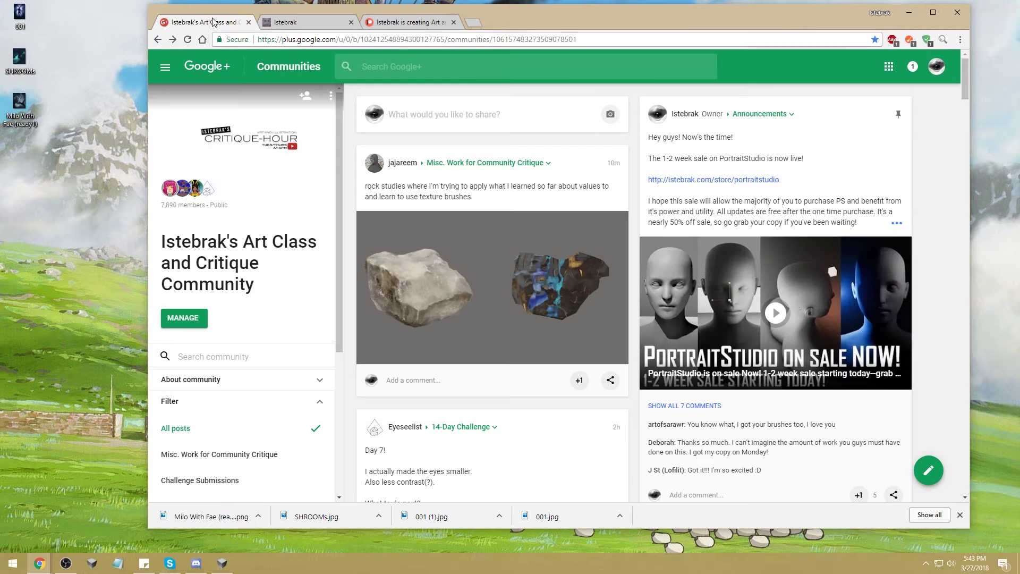
{"action": "left_click", "coordinate": [908, 13]}
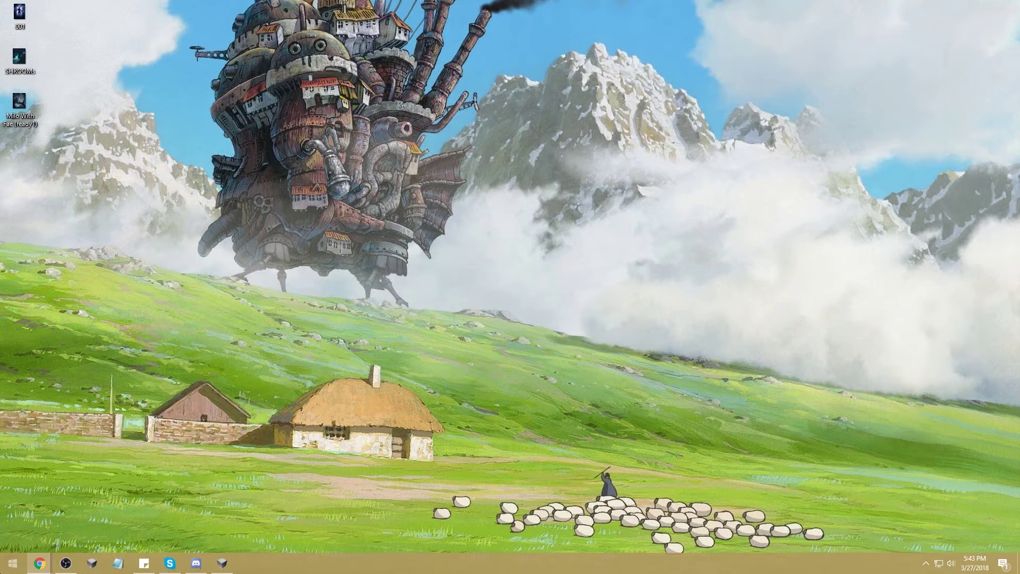
Step: Launch Photoshop CS5 with 001.jpg, close the Photos preview, and maximize the workspace
{"action": "left_click", "coordinate": [12, 563]}
{"action": "left_click", "coordinate": [62, 507]}
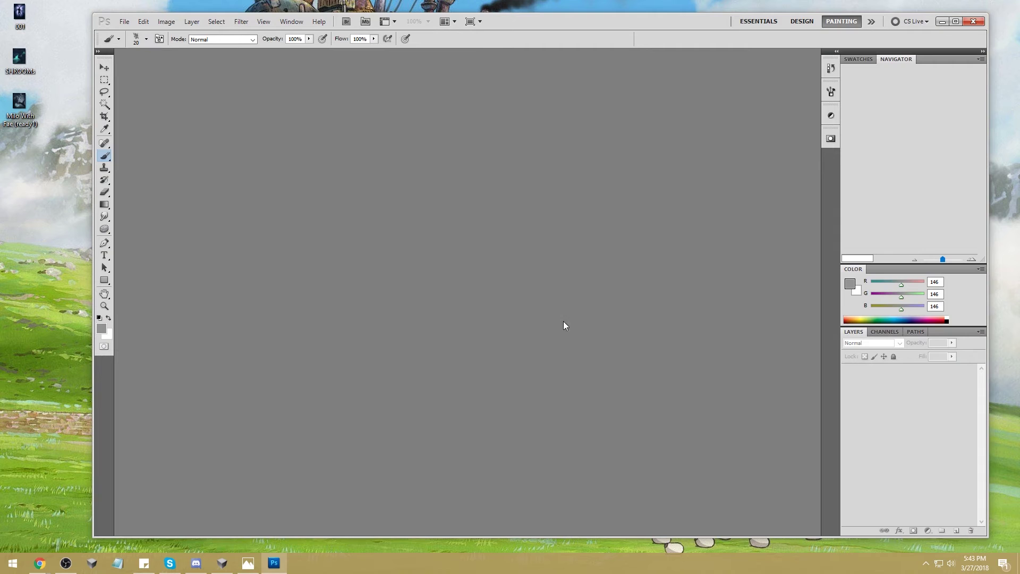
{"action": "left_click_drag", "start_coordinate": [551, 106], "coordinate": [404, 38]}
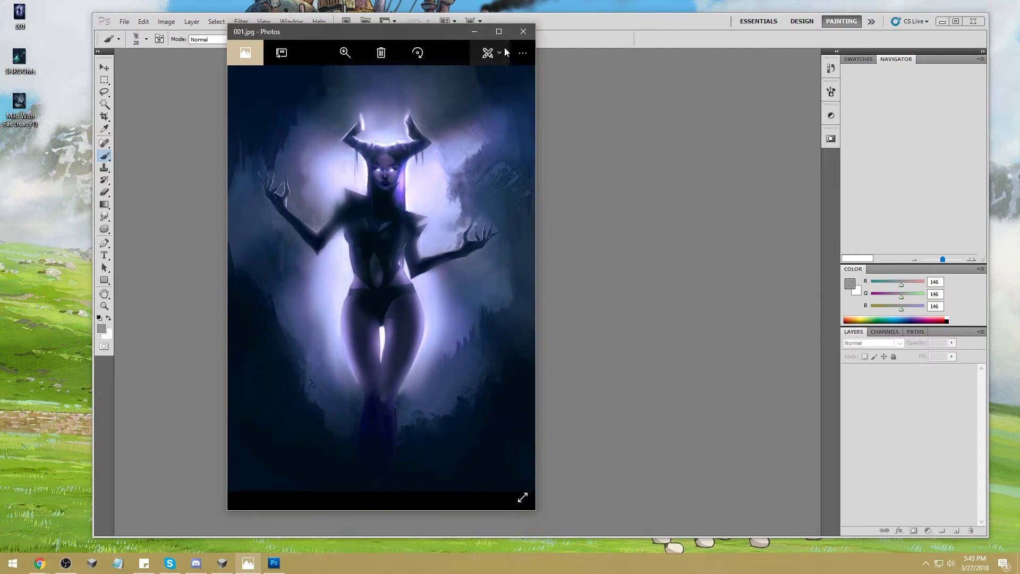
{"action": "left_click", "coordinate": [522, 33]}
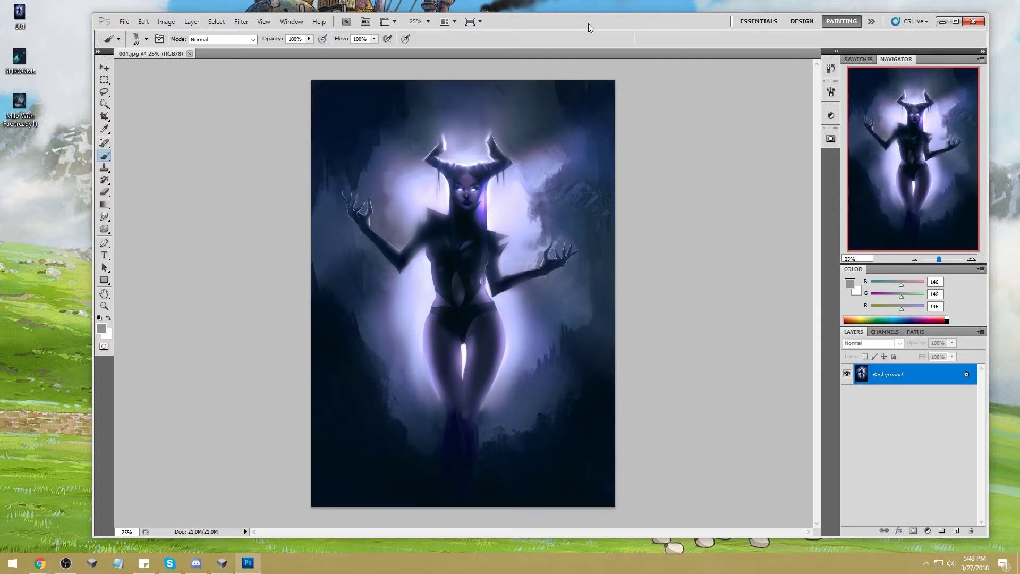
{"action": "double_click", "coordinate": [588, 23]}
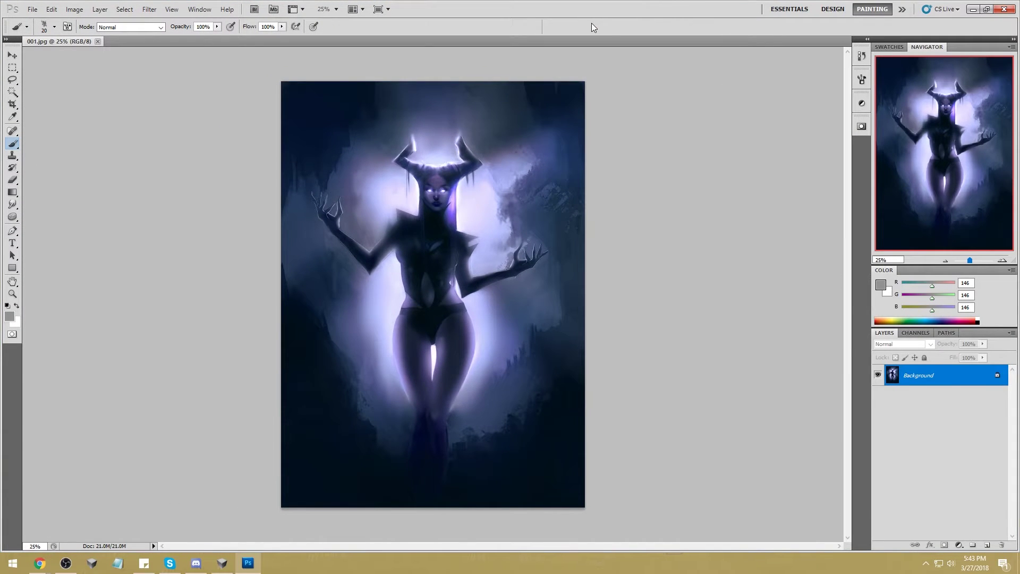
{"action": "left_click", "coordinate": [222, 567]}
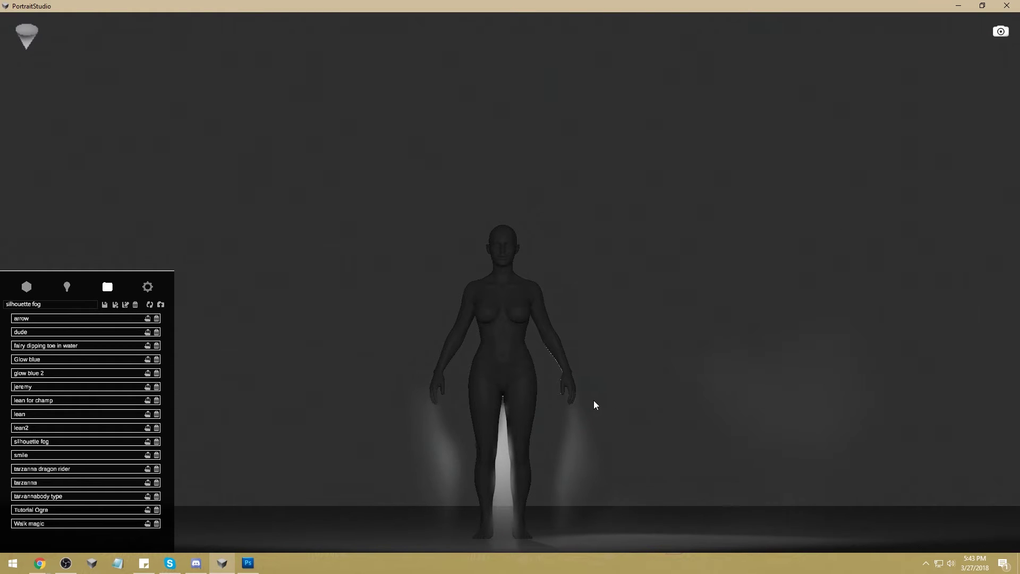
Step: Look through PortraitStudio's lighting, settings and body-model tabs, ending back on lighting
{"action": "left_click", "coordinate": [65, 286]}
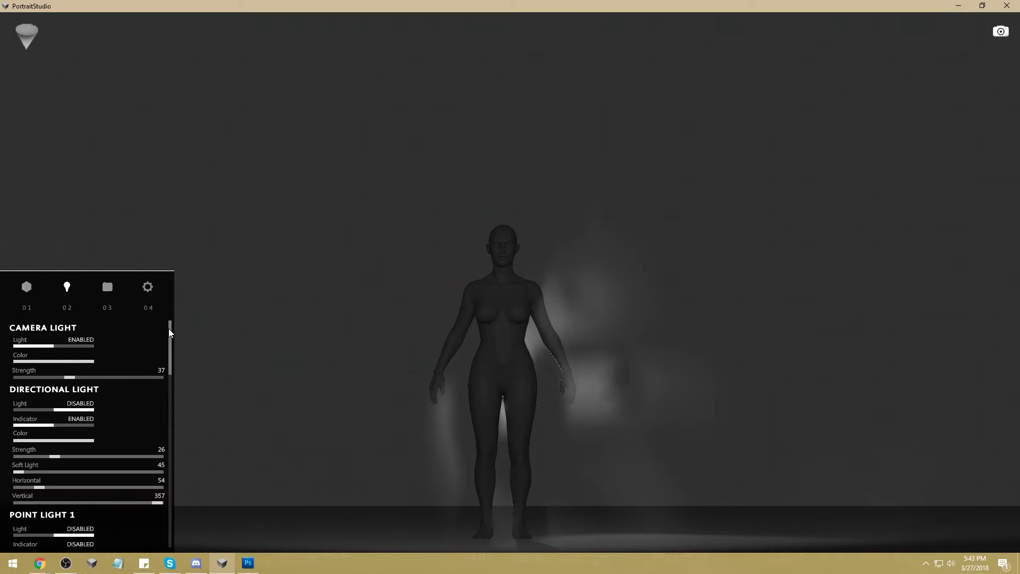
{"action": "left_click_drag", "start_coordinate": [169, 330], "coordinate": [169, 342]}
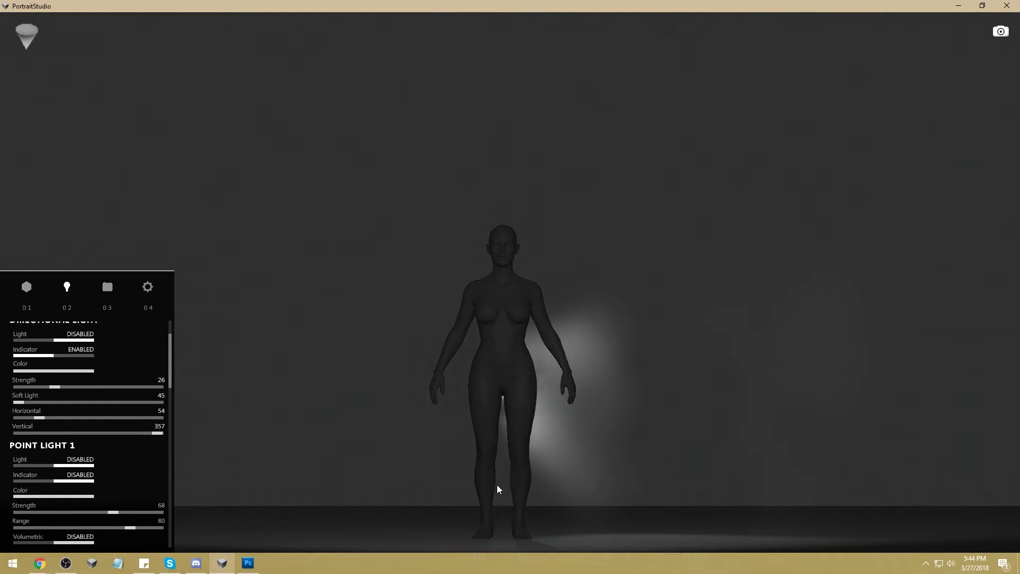
{"action": "left_click", "coordinate": [149, 287]}
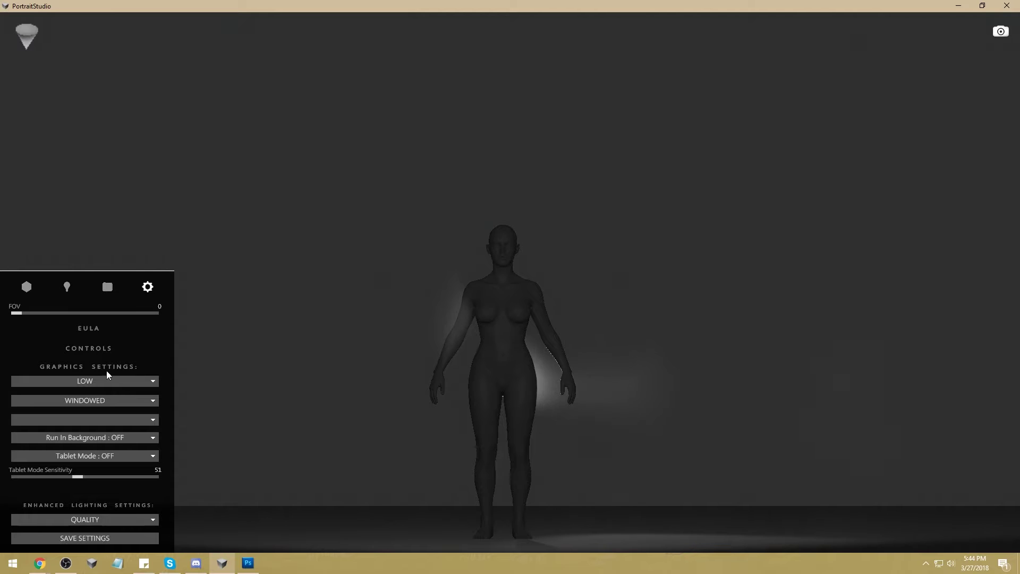
{"action": "left_click", "coordinate": [40, 291]}
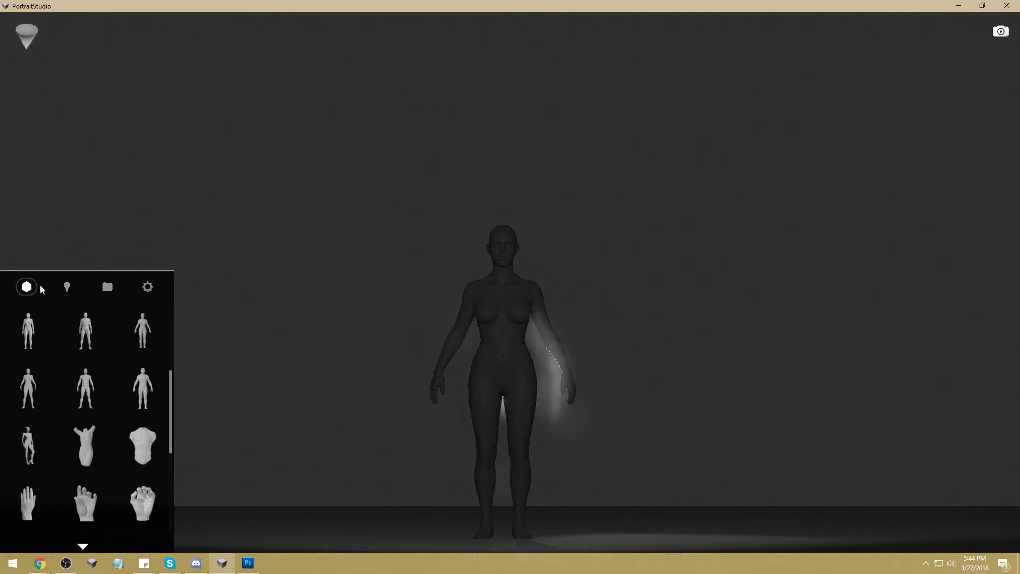
{"action": "left_click", "coordinate": [66, 288]}
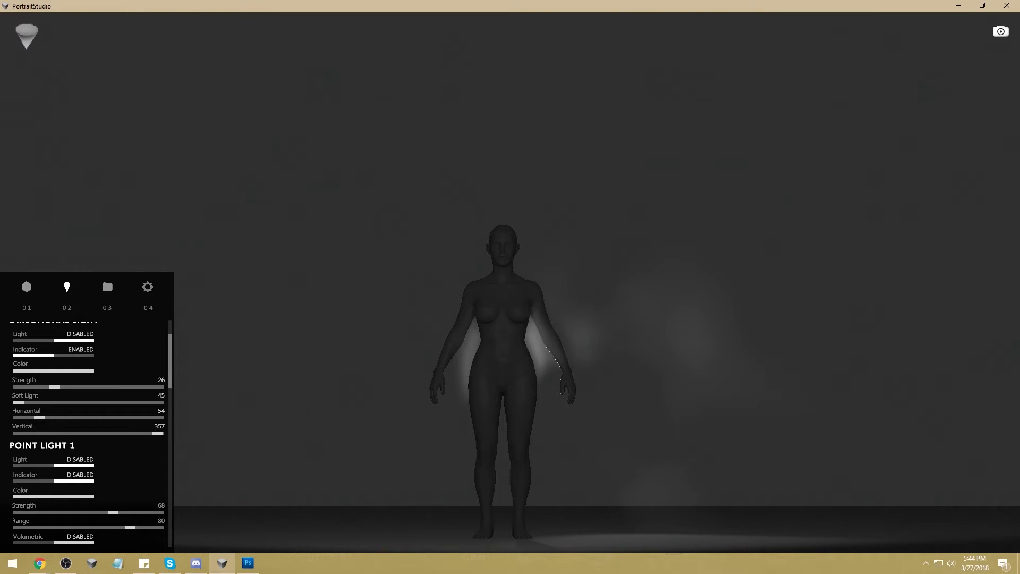
Step: Drag the back light behind the figure's right side, then return to the demon painting
{"action": "key", "text": "alt+Tab"}
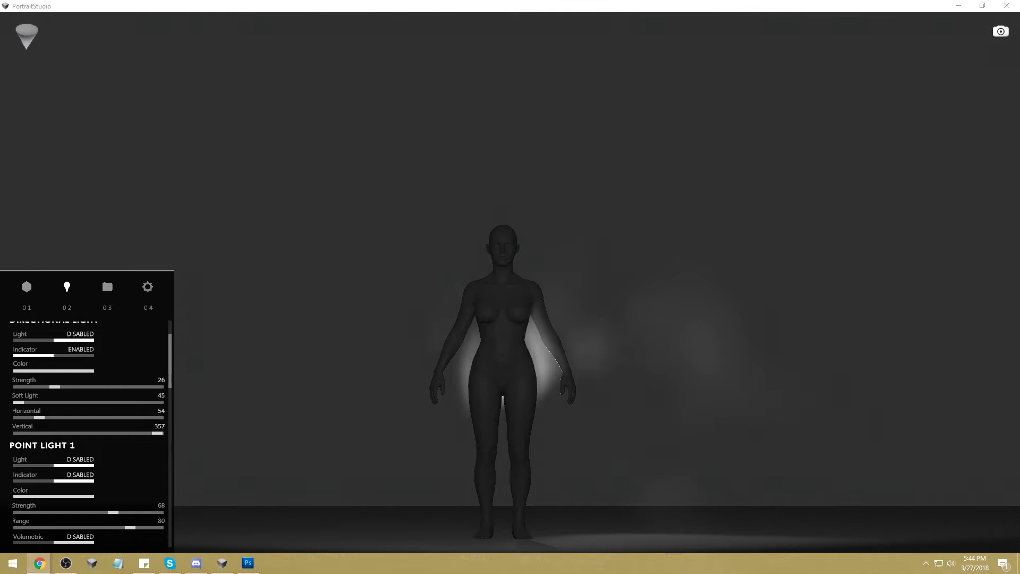
{"action": "left_click", "coordinate": [586, 334]}
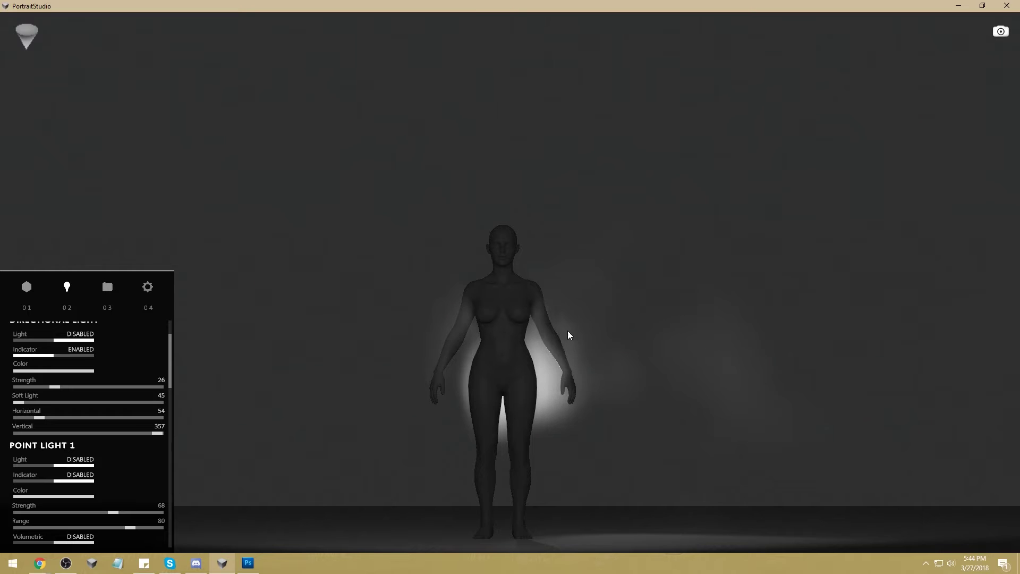
{"action": "left_click_drag", "start_coordinate": [537, 406], "coordinate": [583, 423]}
{"action": "left_click", "coordinate": [246, 568]}
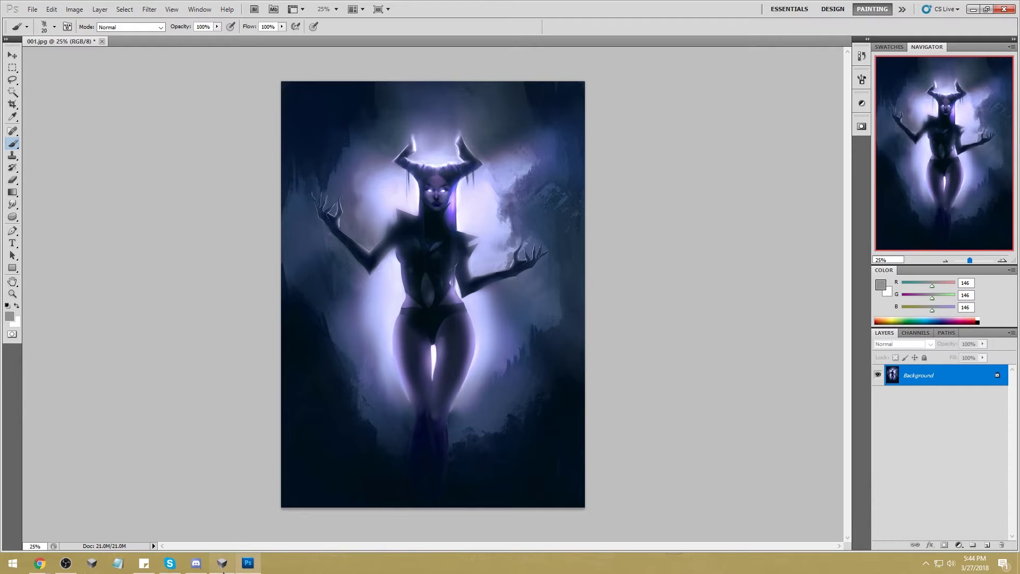
{"action": "left_click", "coordinate": [223, 566]}
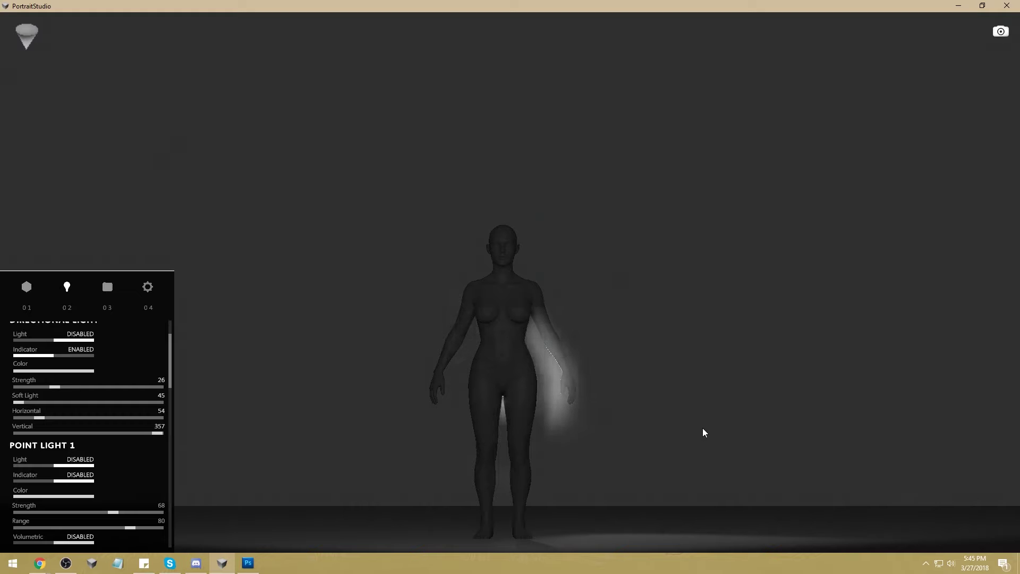
Step: From an angled view, move and rotate the glow light so it sits behind the figure's hips
{"action": "left_click_drag", "start_coordinate": [722, 451], "coordinate": [489, 456]}
{"action": "left_click", "coordinate": [460, 413]}
{"action": "key", "text": "e"}
{"action": "key", "text": "w"}
{"action": "left_click_drag", "start_coordinate": [502, 406], "coordinate": [640, 417]}
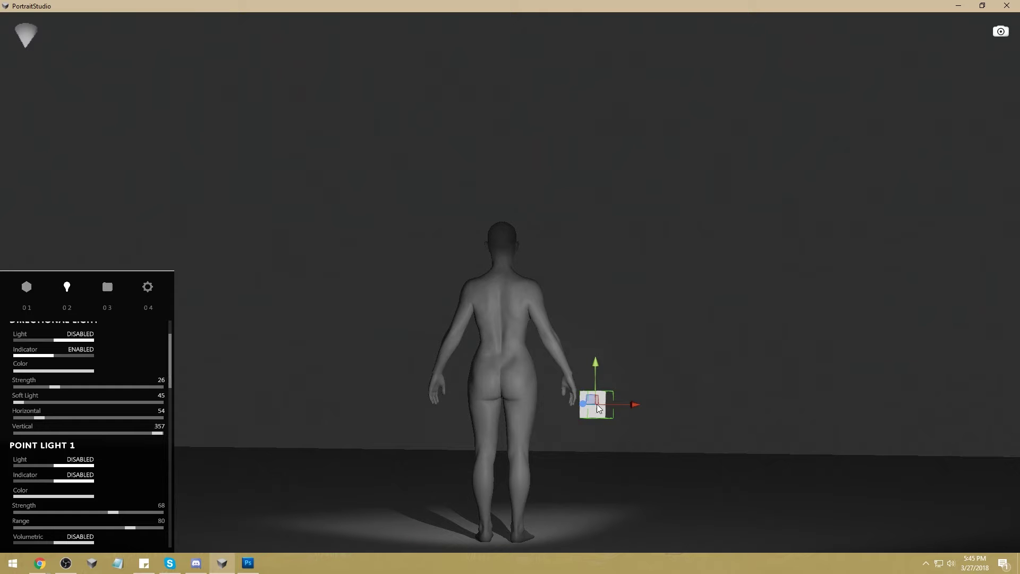
{"action": "key", "text": "e"}
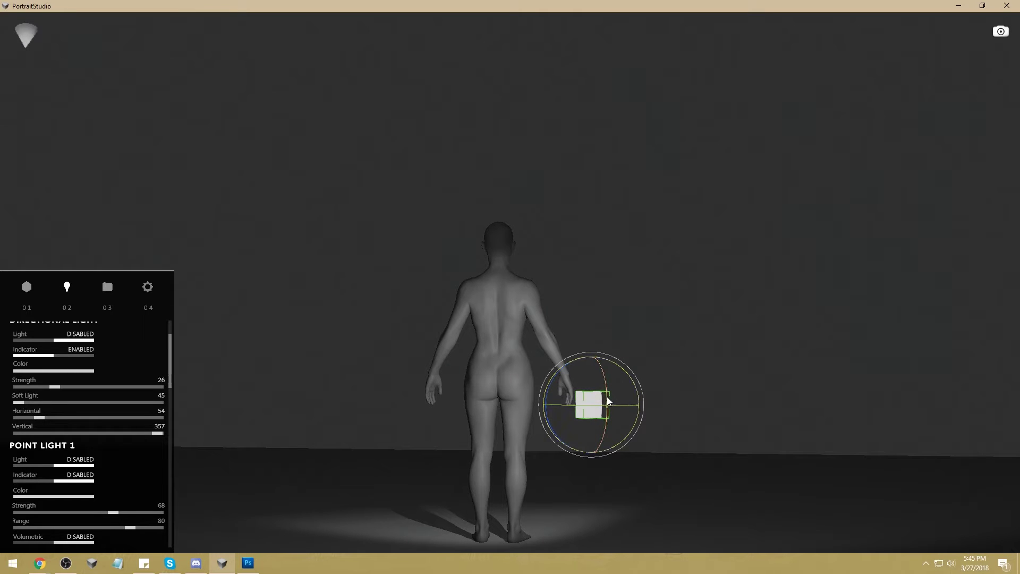
{"action": "left_click_drag", "start_coordinate": [562, 401], "coordinate": [606, 356]}
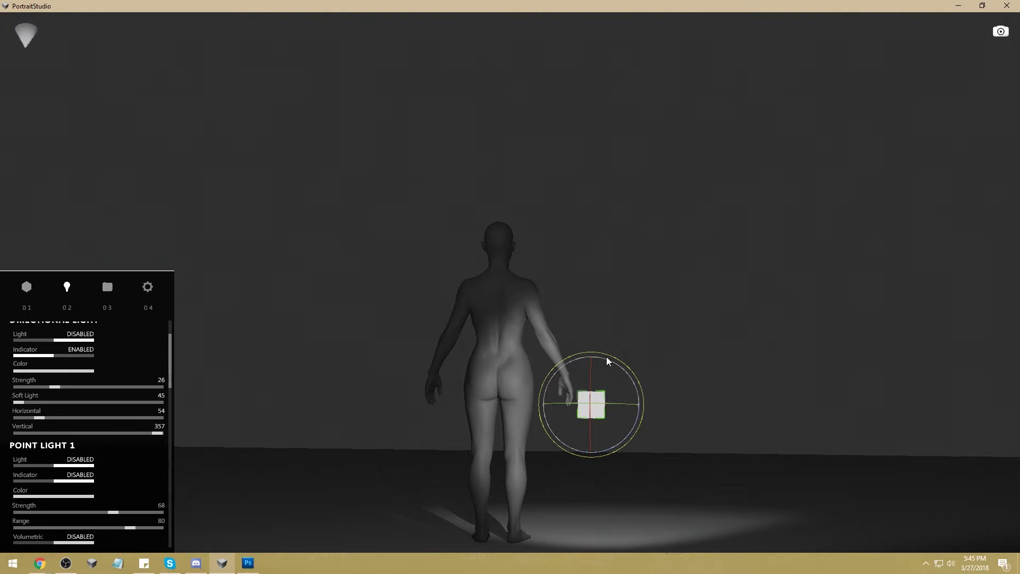
{"action": "left_click", "coordinate": [595, 404]}
{"action": "left_click_drag", "start_coordinate": [635, 404], "coordinate": [531, 410]}
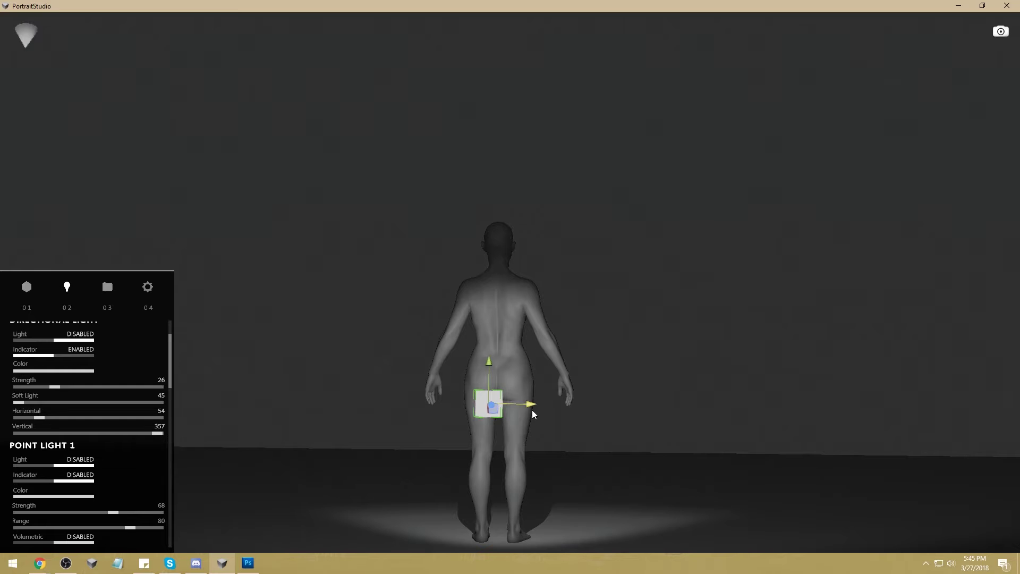
Step: Check the front view, test Point Light 1 volumetric glow, then orbit to a side view
{"action": "left_click_drag", "start_coordinate": [553, 470], "coordinate": [774, 472]}
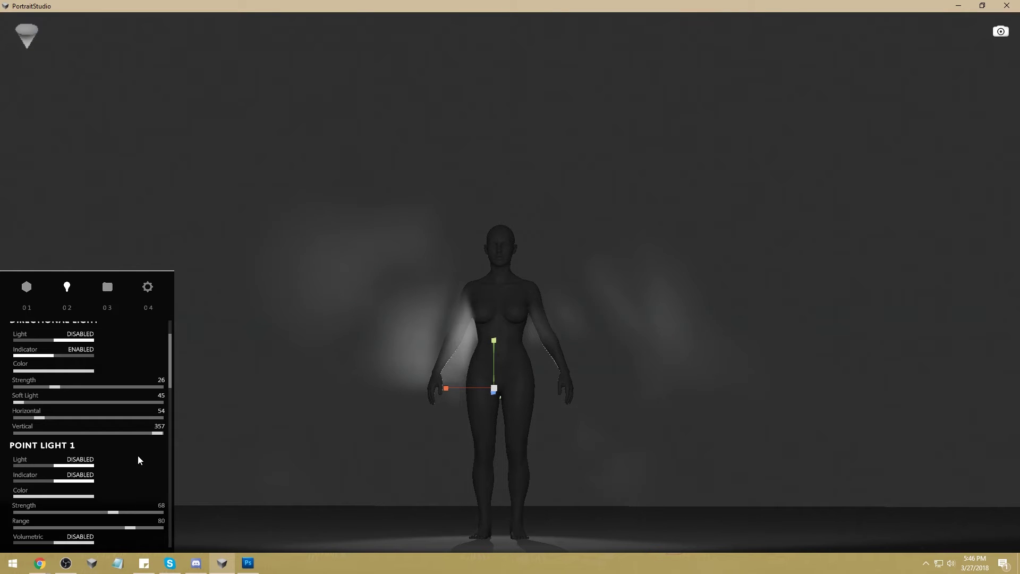
{"action": "left_click", "coordinate": [55, 543]}
{"action": "left_click", "coordinate": [55, 544]}
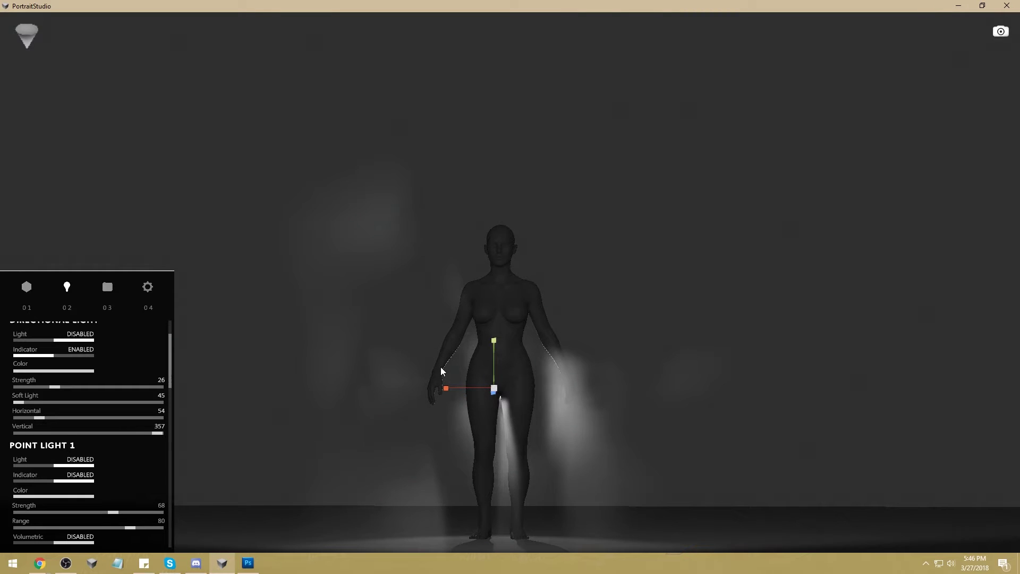
{"action": "left_click_drag", "start_coordinate": [617, 416], "coordinate": [526, 432]}
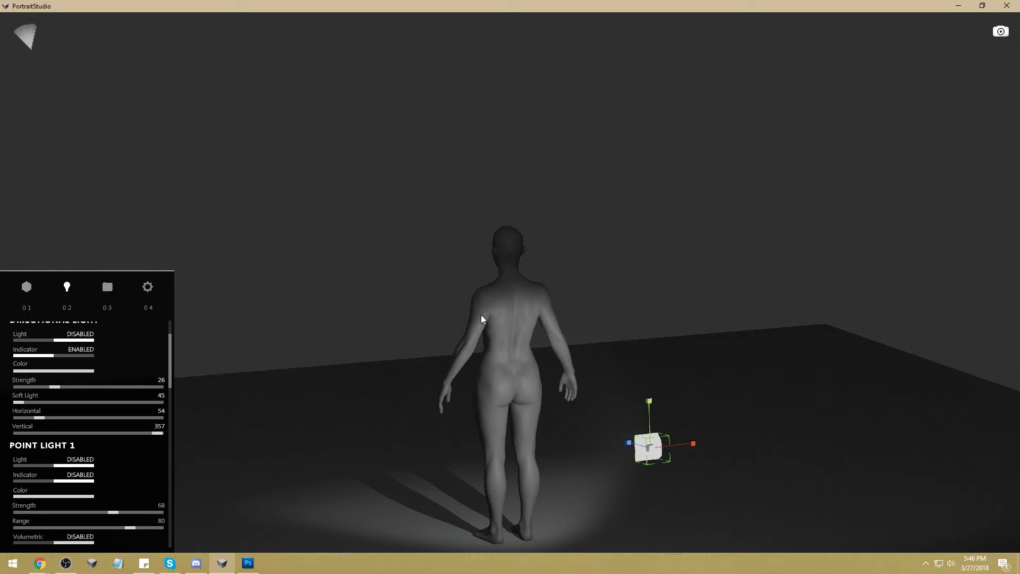
Step: Rotate the glow light's direction from a side-on view, return to front view, and minimize PortraitStudio
{"action": "left_click_drag", "start_coordinate": [415, 371], "coordinate": [516, 389]}
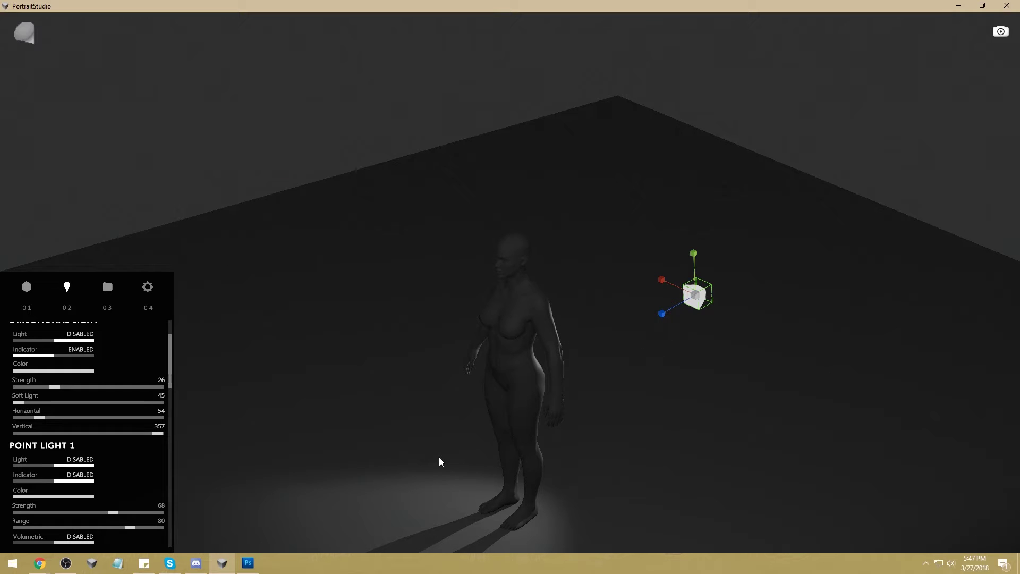
{"action": "key", "text": "e"}
{"action": "left_click_drag", "start_coordinate": [442, 460], "coordinate": [471, 453]}
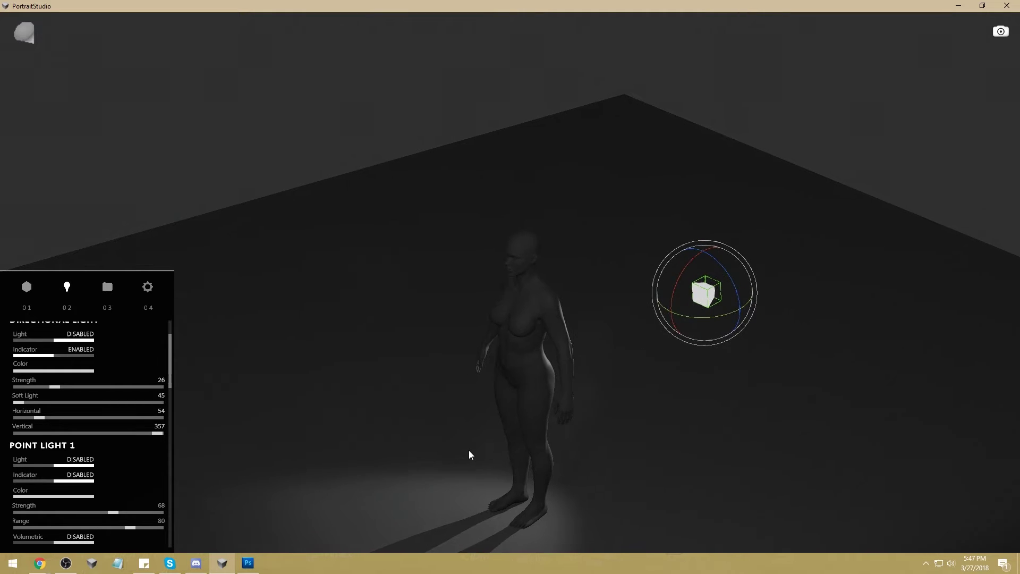
{"action": "key", "text": "w"}
{"action": "left_click_drag", "start_coordinate": [463, 488], "coordinate": [496, 391]}
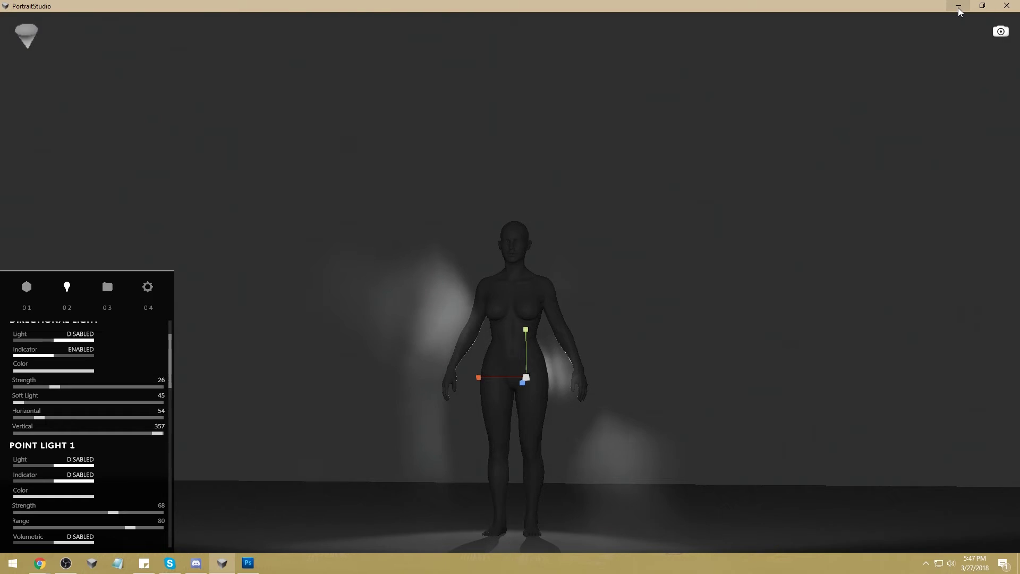
{"action": "left_click", "coordinate": [970, 6]}
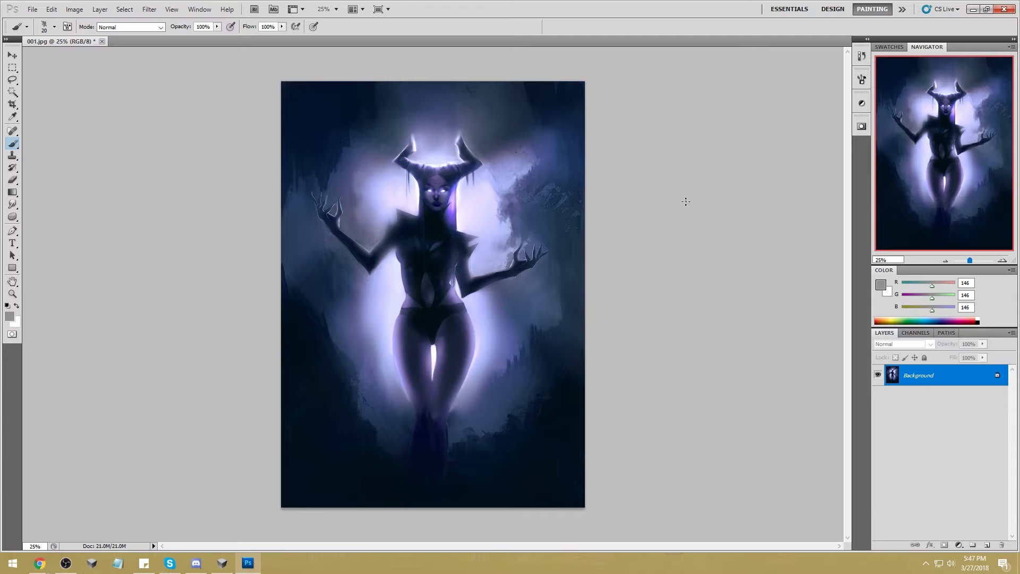
Step: Using a soft brush in Darken mode with sampled navy, darken the glow down the right thigh
{"action": "right_click", "coordinate": [397, 261]}
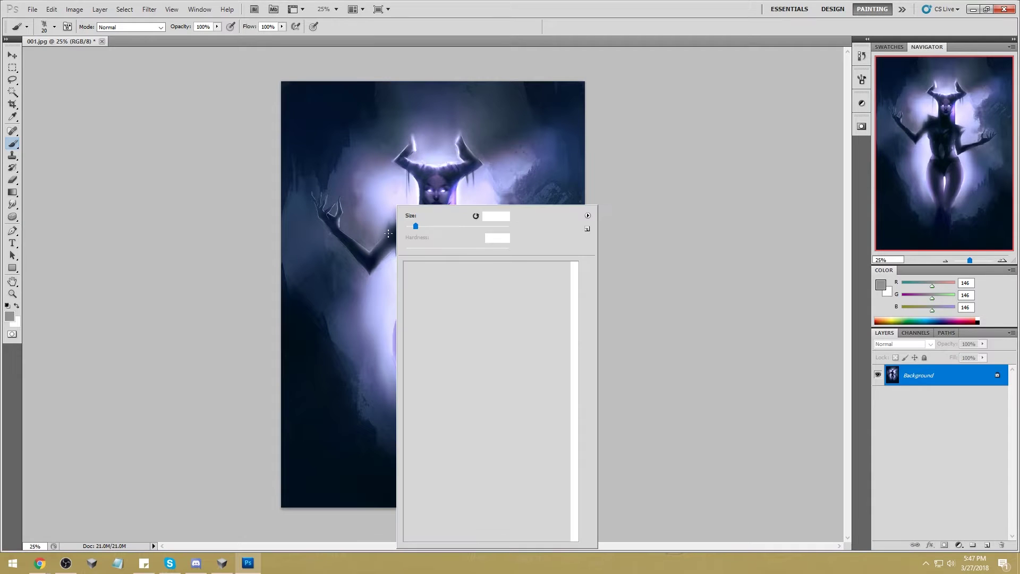
{"action": "double_click", "coordinate": [500, 374]}
{"action": "left_click", "coordinate": [315, 177], "text": "alt"}
{"action": "left_click", "coordinate": [142, 29]}
{"action": "left_click", "coordinate": [113, 71]}
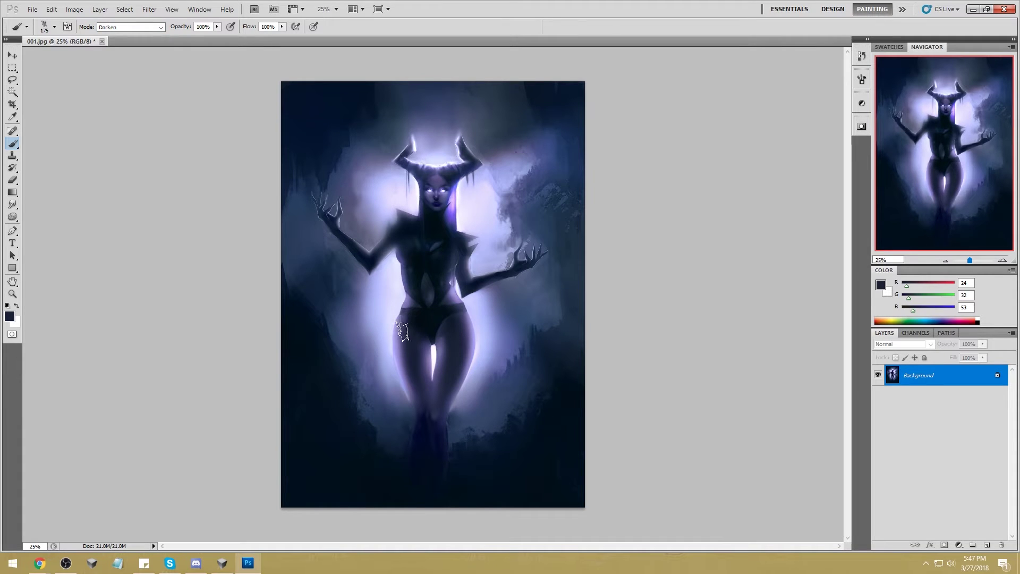
{"action": "left_click", "coordinate": [423, 348], "text": "alt"}
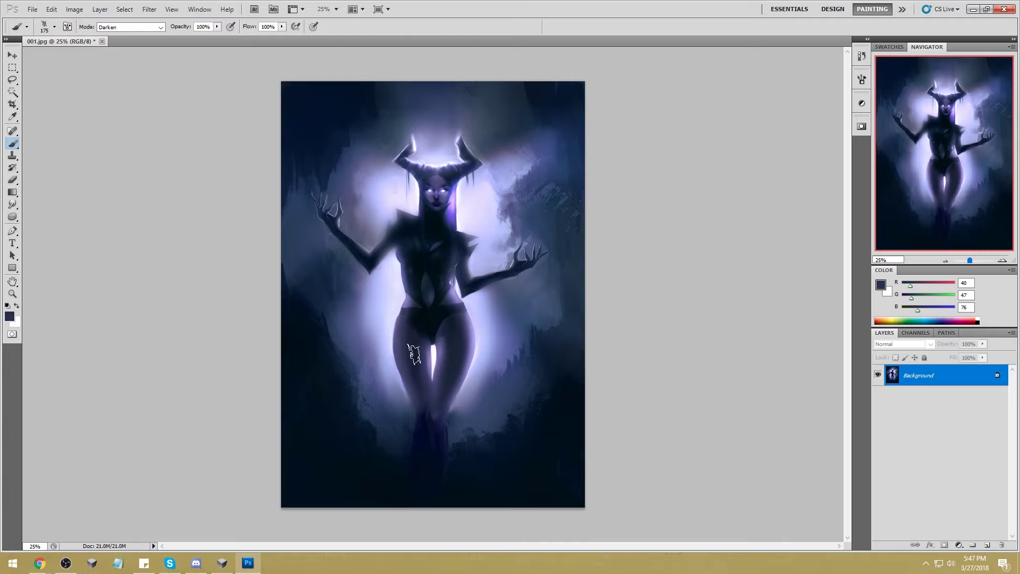
{"action": "left_click", "coordinate": [456, 334], "text": "alt"}
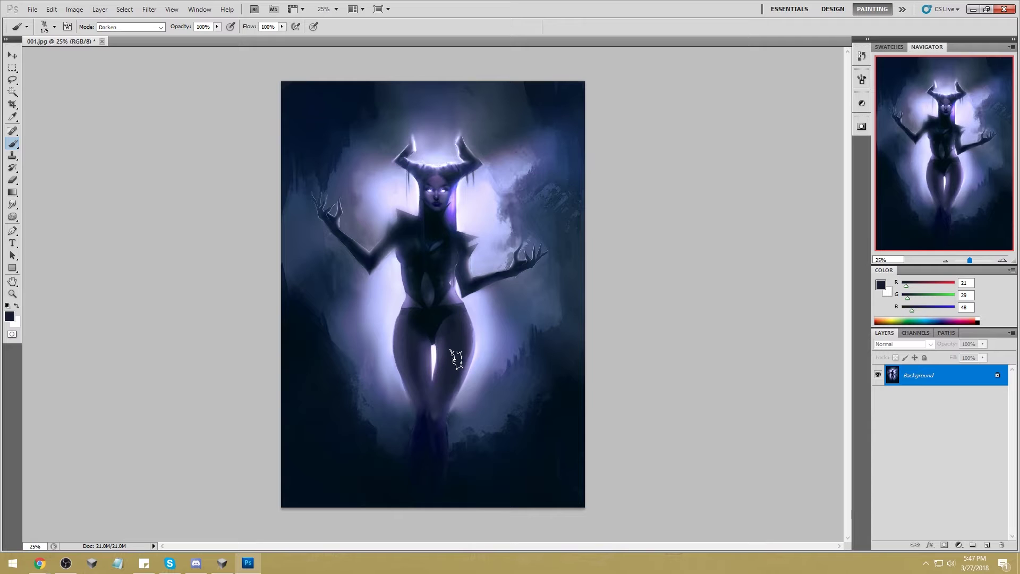
{"action": "left_click_drag", "start_coordinate": [460, 348], "coordinate": [432, 419]}
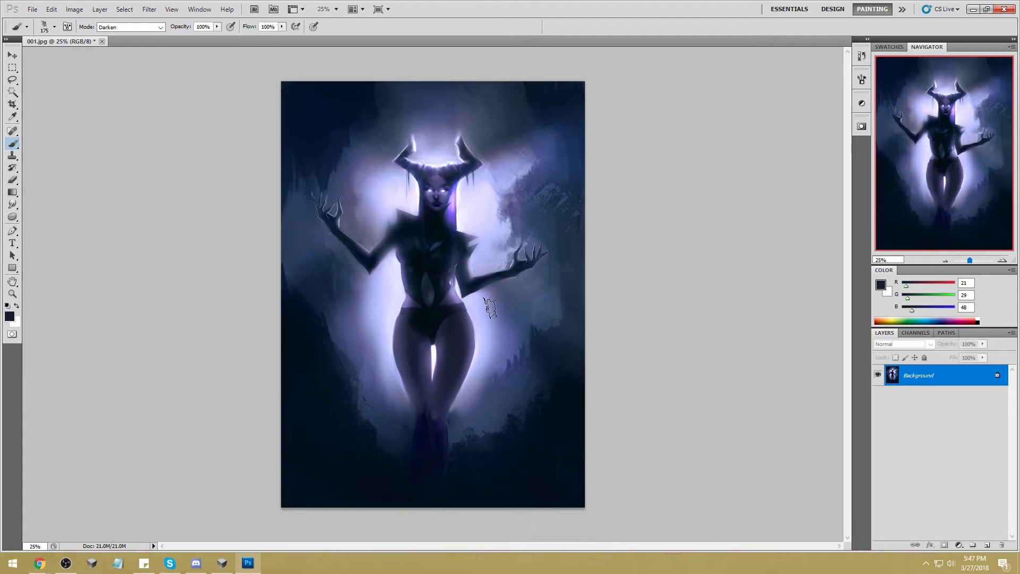
Step: Magic Wand-select the lit glow left of the torso, ready to add more with Shift
{"action": "key", "text": "alt"}
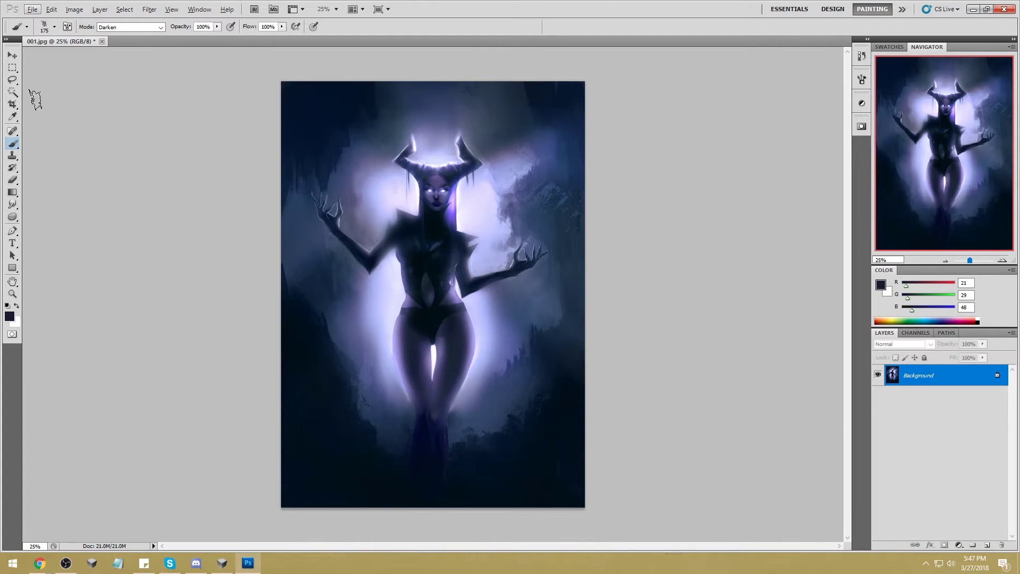
{"action": "left_click", "coordinate": [14, 94]}
{"action": "left_click", "coordinate": [380, 300]}
{"action": "key", "text": "shift"}
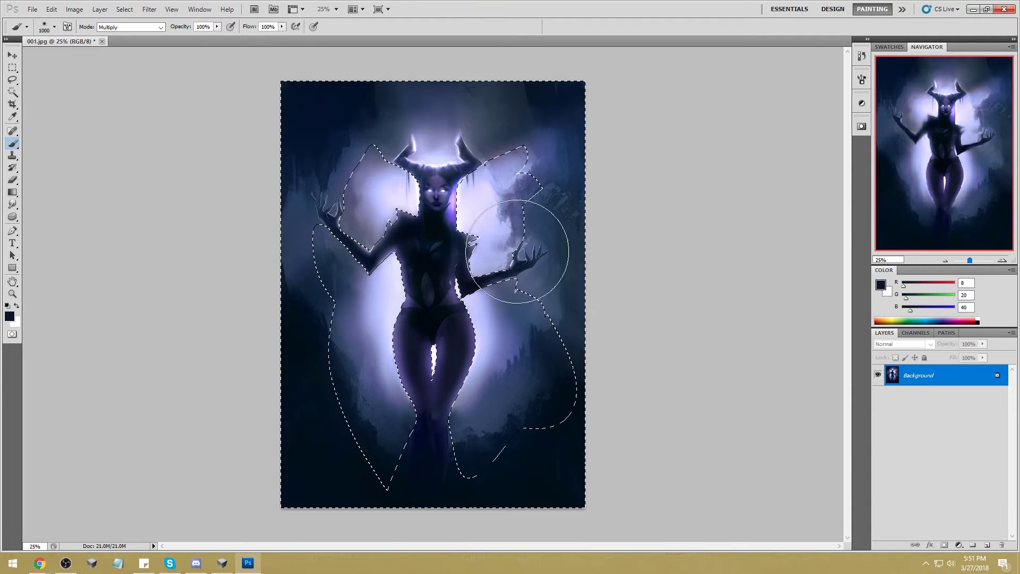
Step: Darken the selected glow near the right hand and left shoulder, then deselect
{"action": "mouse_move", "coordinate": [548, 351]}
{"action": "left_mouse_down"}
{"action": "mouse_move", "coordinate": [581, 368]}
{"action": "mouse_move", "coordinate": [510, 337]}
{"action": "mouse_move", "coordinate": [536, 314]}
{"action": "mouse_move", "coordinate": [520, 322]}
{"action": "mouse_move", "coordinate": [531, 307]}
{"action": "mouse_move", "coordinate": [439, 353]}
{"action": "mouse_move", "coordinate": [463, 326]}
{"action": "mouse_move", "coordinate": [433, 336]}
{"action": "mouse_move", "coordinate": [475, 353]}
{"action": "mouse_move", "coordinate": [460, 327]}
{"action": "left_mouse_up"}
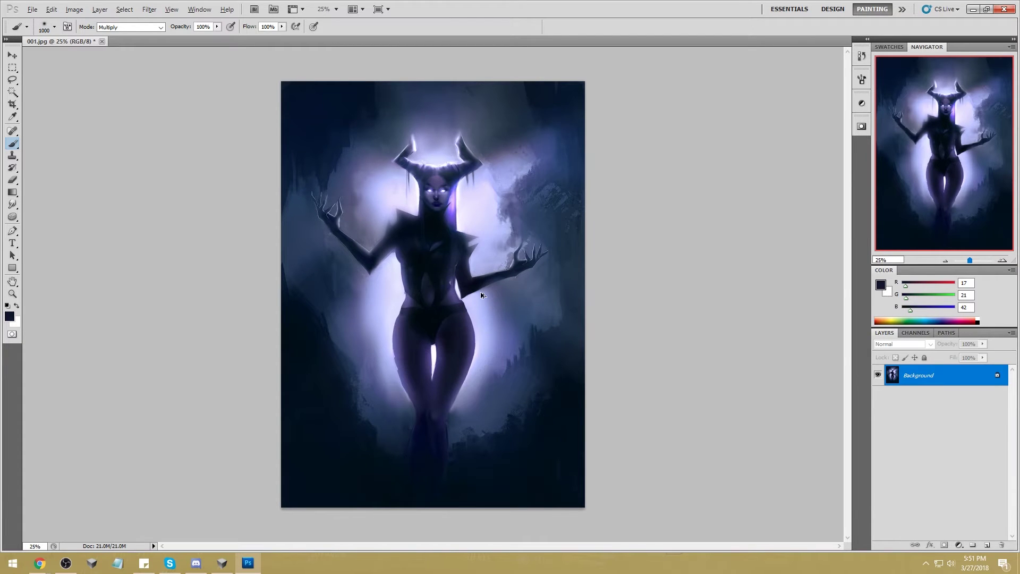
{"action": "left_click", "coordinate": [440, 325], "text": "alt"}
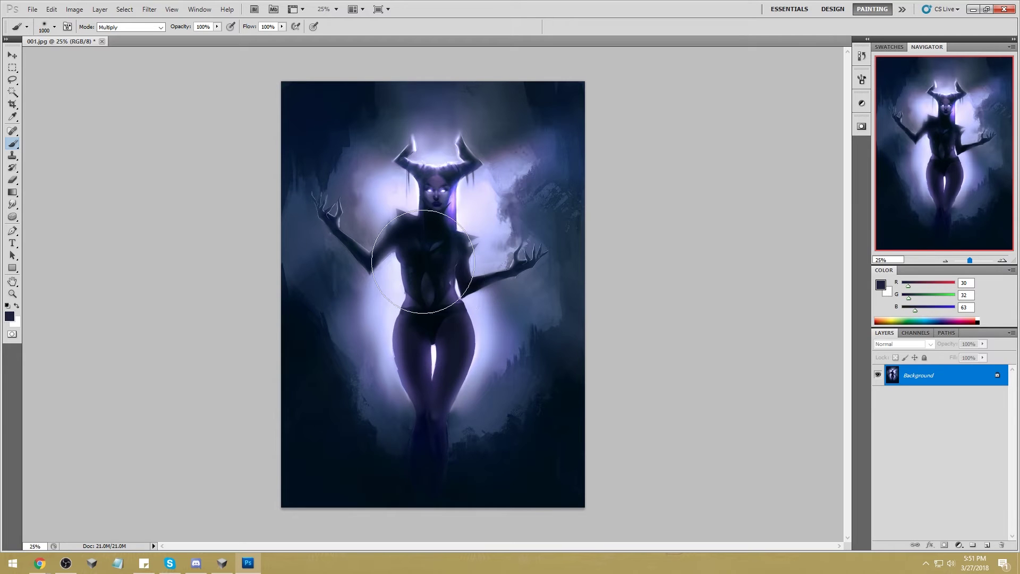
{"action": "left_click_drag", "start_coordinate": [395, 228], "coordinate": [319, 273]}
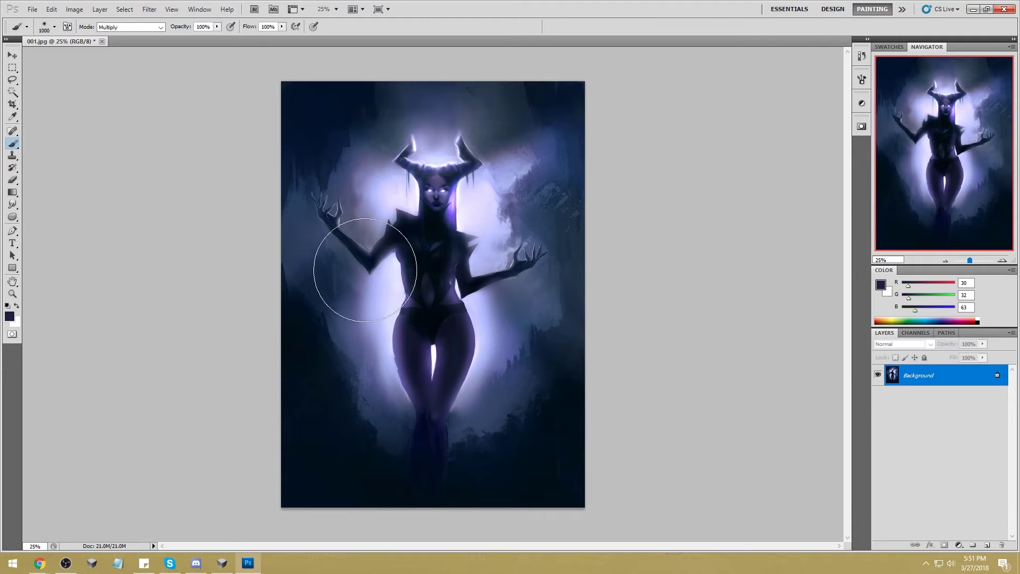
{"action": "right_click", "coordinate": [460, 250]}
{"action": "left_click", "coordinate": [487, 256]}
Step: Sample a darker blue and darken the glow near the top right with an enlarged brush
{"action": "left_click", "coordinate": [538, 113], "text": "alt"}
{"action": "key", "text": "bracketright"}
{"action": "left_click", "coordinate": [538, 170]}
{"action": "key", "text": "bracketright"}
{"action": "key", "text": "bracketright"}
{"action": "key", "text": "bracketright"}
{"action": "key", "text": "bracketright"}
{"action": "key", "text": "bracketright"}
{"action": "key", "text": "bracketright"}
{"action": "key", "text": "bracketright"}
{"action": "key", "text": "bracketright"}
{"action": "key", "text": "bracketright"}
{"action": "key", "text": "bracketright"}
{"action": "key", "text": "bracketright"}
{"action": "key", "text": "bracketright"}
{"action": "key", "text": "bracketright"}
{"action": "key", "text": "bracketright"}
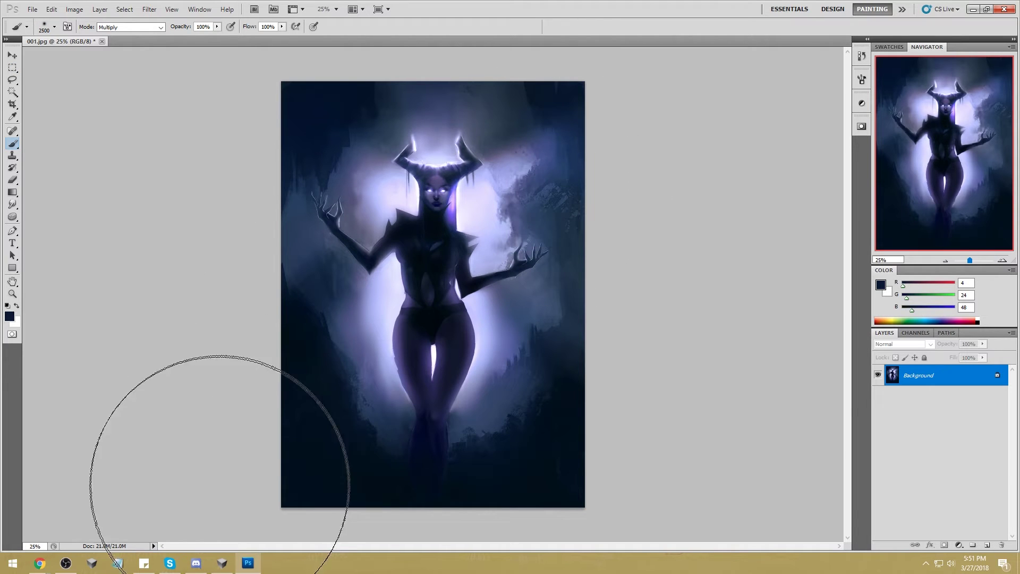
Step: After checking PortraitStudio, test darkening the head and top glow in Darken mode, undoing both
{"action": "left_click", "coordinate": [222, 563]}
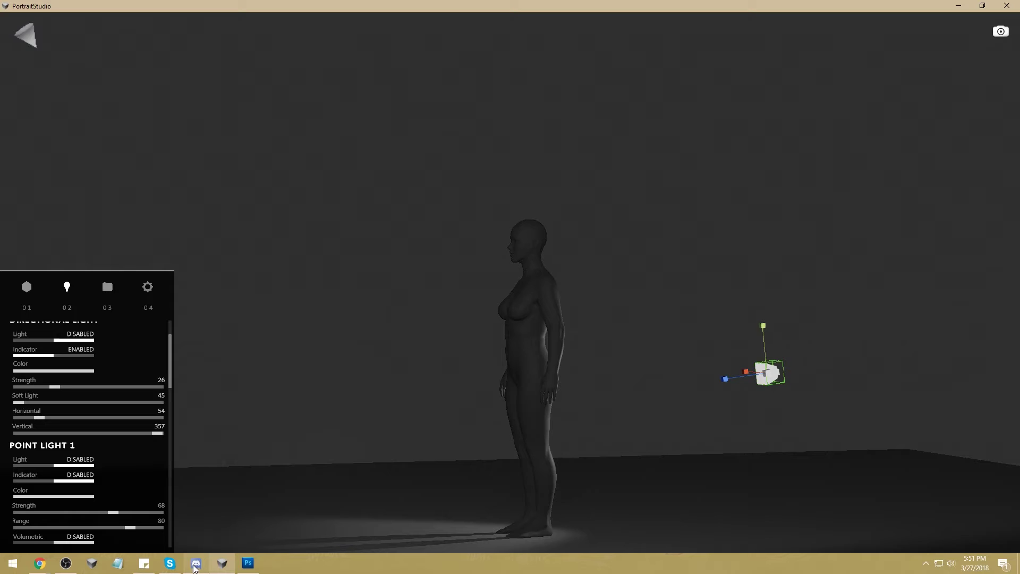
{"action": "left_click", "coordinate": [248, 564]}
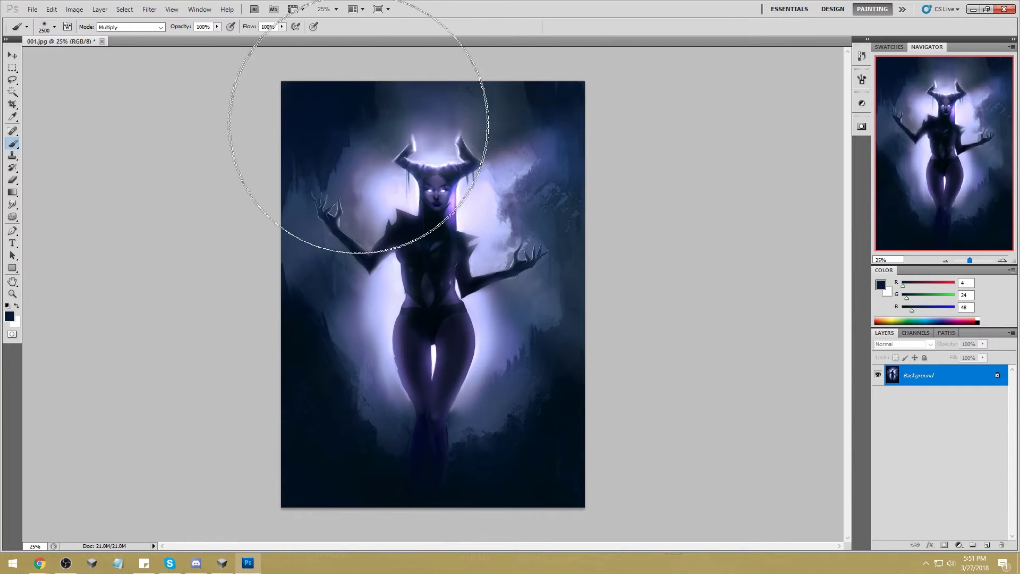
{"action": "left_click", "coordinate": [454, 143]}
{"action": "key", "text": "ctrl+z"}
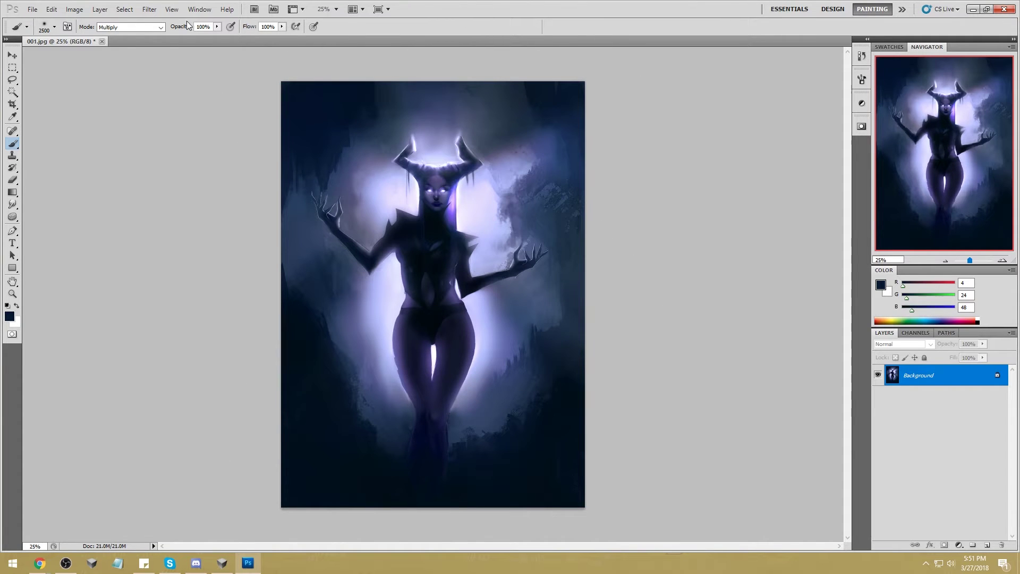
{"action": "left_click", "coordinate": [154, 27]}
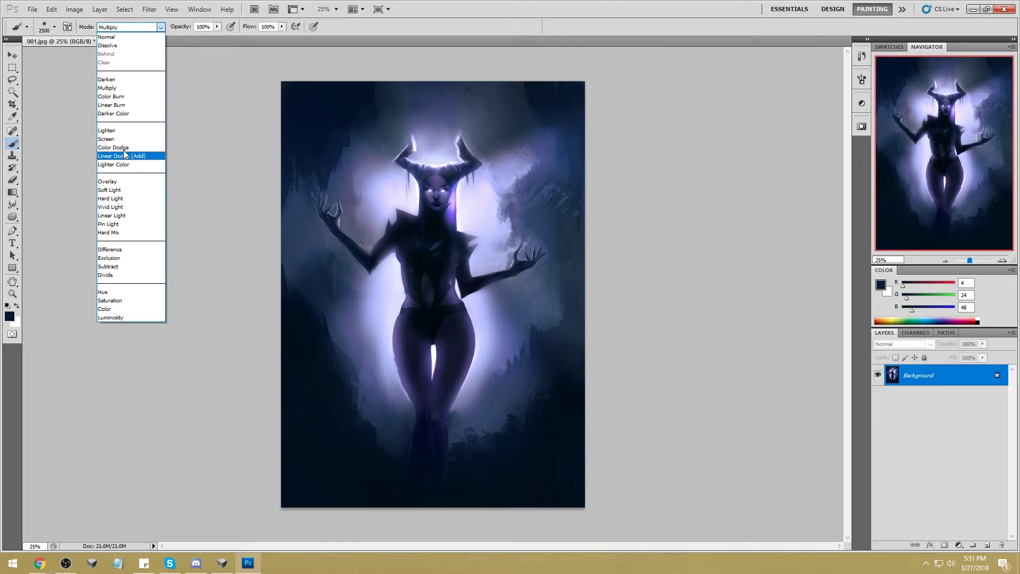
{"action": "left_click", "coordinate": [127, 80]}
{"action": "mouse_move", "coordinate": [558, 95]}
{"action": "left_mouse_down"}
{"action": "mouse_move", "coordinate": [444, 27]}
{"action": "mouse_move", "coordinate": [614, 93]}
{"action": "left_mouse_up"}
{"action": "key", "text": "ctrl+z"}
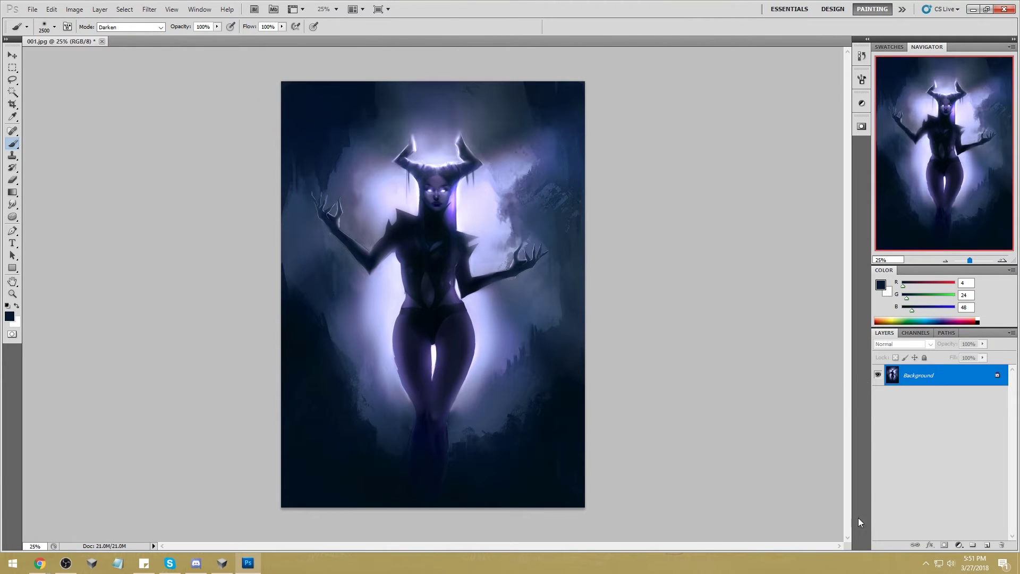
Step: On a new Layer 1, softly darken the head glow at 25% brush opacity
{"action": "left_click", "coordinate": [981, 546]}
{"action": "mouse_move", "coordinate": [580, 155]}
{"action": "left_mouse_down"}
{"action": "mouse_move", "coordinate": [352, 91]}
{"action": "mouse_move", "coordinate": [330, 106]}
{"action": "left_mouse_up"}
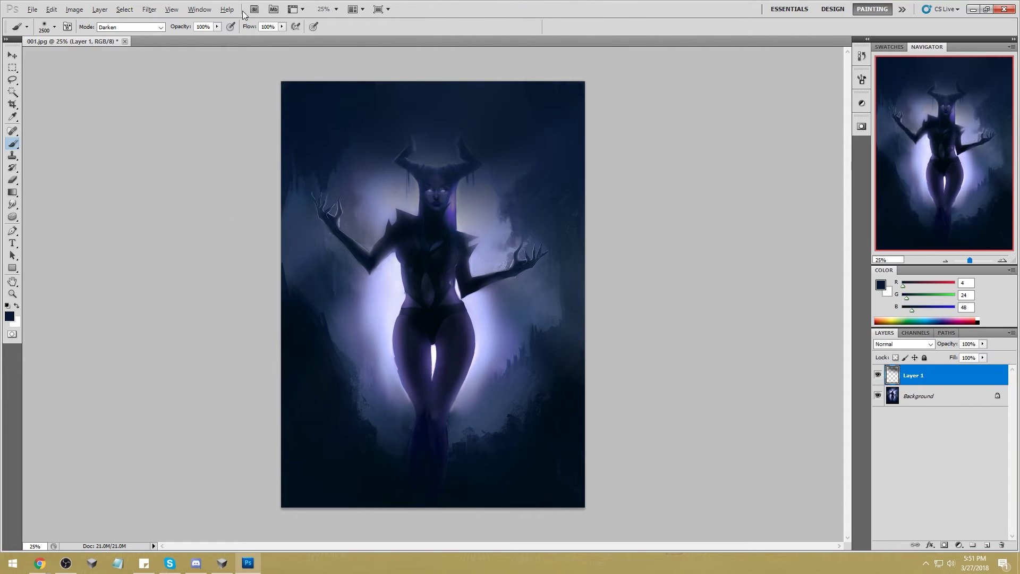
{"action": "key", "text": "ctrl+z"}
{"action": "left_click_drag", "start_coordinate": [216, 26], "coordinate": [186, 40]}
{"action": "mouse_move", "coordinate": [439, 141]}
{"action": "left_mouse_down"}
{"action": "mouse_move", "coordinate": [581, 137]}
{"action": "mouse_move", "coordinate": [581, 68]}
{"action": "mouse_move", "coordinate": [444, 34]}
{"action": "mouse_move", "coordinate": [425, 88]}
{"action": "mouse_move", "coordinate": [601, 118]}
{"action": "mouse_move", "coordinate": [585, 103]}
{"action": "mouse_move", "coordinate": [358, 62]}
{"action": "mouse_move", "coordinate": [441, 183]}
{"action": "left_mouse_up"}
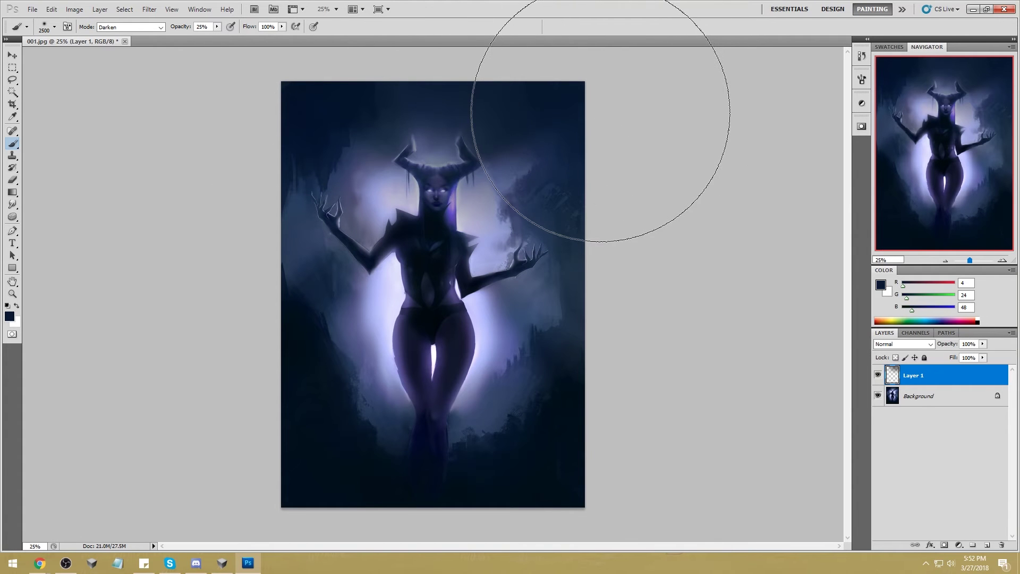
Step: Erase some of the darkening over the torso with a soft round eraser of about 1300 px
{"action": "key", "text": "e"}
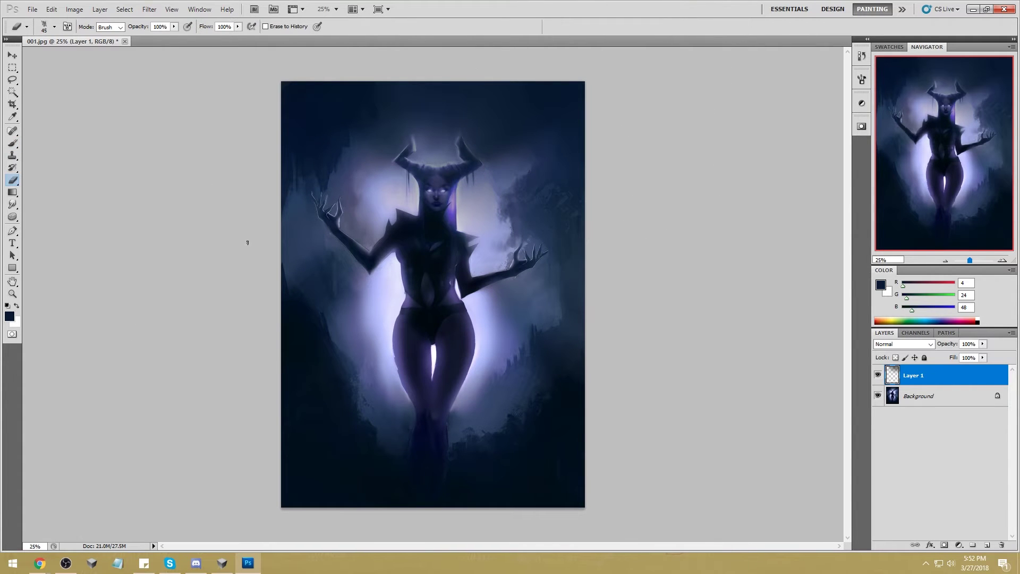
{"action": "right_click", "coordinate": [409, 226]}
{"action": "left_click", "coordinate": [552, 340]}
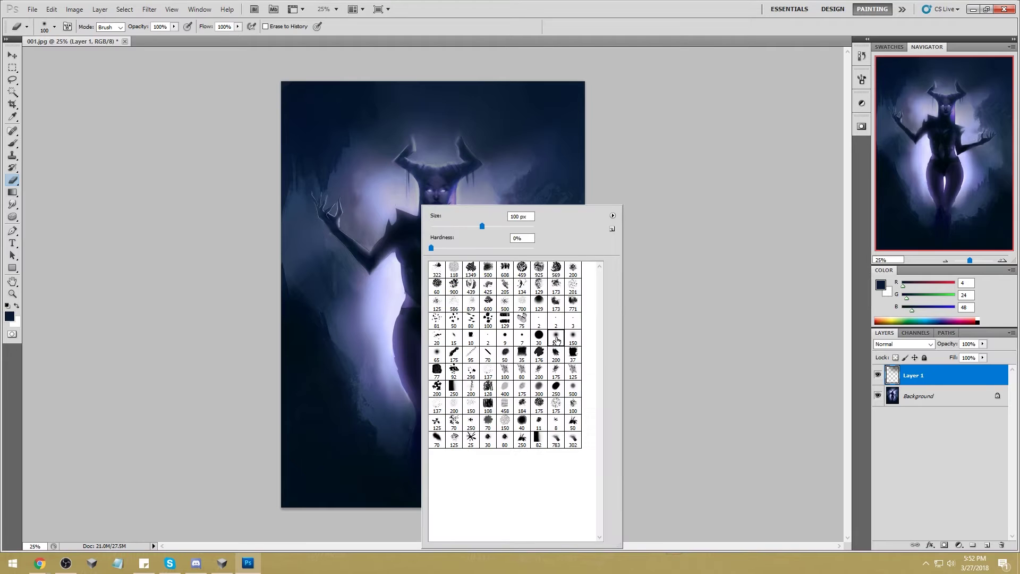
{"action": "left_click", "coordinate": [705, 299]}
{"action": "key", "text": "bracketright"}
{"action": "key", "text": "bracketright"}
{"action": "key", "text": "bracketright"}
{"action": "key", "text": "bracketright"}
{"action": "key", "text": "bracketright"}
{"action": "key", "text": "bracketright"}
{"action": "key", "text": "bracketright"}
{"action": "key", "text": "bracketright"}
{"action": "key", "text": "bracketright"}
{"action": "key", "text": "bracketright"}
{"action": "key", "text": "bracketright"}
{"action": "key", "text": "bracketright"}
{"action": "key", "text": "bracketright"}
{"action": "key", "text": "bracketright"}
{"action": "key", "text": "bracketright"}
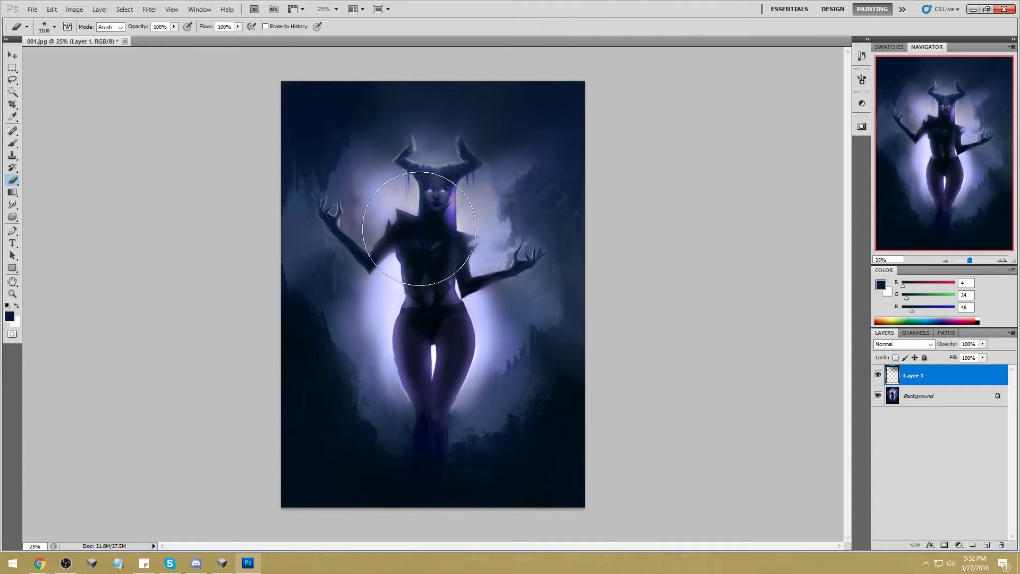
{"action": "mouse_move", "coordinate": [417, 239]}
{"action": "left_mouse_down"}
{"action": "mouse_move", "coordinate": [422, 312]}
{"action": "mouse_move", "coordinate": [444, 284]}
{"action": "mouse_move", "coordinate": [442, 250]}
{"action": "mouse_move", "coordinate": [452, 284]}
{"action": "mouse_move", "coordinate": [451, 249]}
{"action": "mouse_move", "coordinate": [450, 283]}
{"action": "mouse_move", "coordinate": [452, 260]}
{"action": "mouse_move", "coordinate": [431, 225]}
{"action": "mouse_move", "coordinate": [427, 246]}
{"action": "mouse_move", "coordinate": [446, 259]}
{"action": "left_mouse_up"}
{"action": "key", "text": "bracketleft"}
{"action": "key", "text": "bracketleft"}
{"action": "key", "text": "bracketleft"}
{"action": "key", "text": "bracketleft"}
{"action": "key", "text": "bracketleft"}
{"action": "key", "text": "bracketleft"}
{"action": "key", "text": "bracketleft"}
{"action": "key", "text": "bracketleft"}
{"action": "key", "text": "bracketleft"}
{"action": "key", "text": "bracketleft"}
{"action": "key", "text": "bracketleft"}
{"action": "key", "text": "bracketleft"}
{"action": "key", "text": "bracketleft"}
{"action": "key", "text": "bracketleft"}
{"action": "key", "text": "bracketleft"}
{"action": "key", "text": "bracketleft"}
{"action": "key", "text": "bracketleft"}
{"action": "key", "text": "bracketleft"}
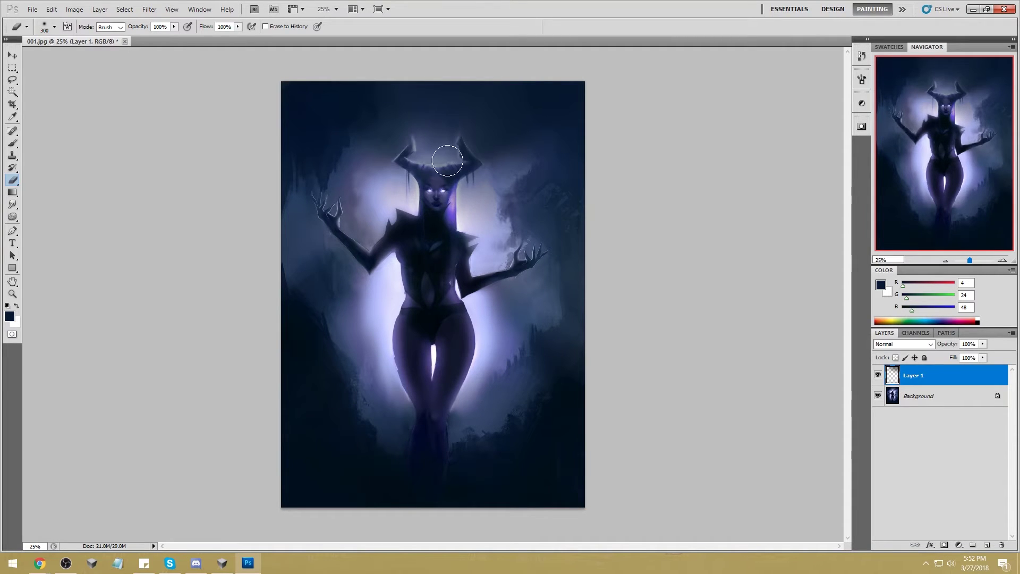
Step: Compare Layer 1 against the original glow, then flatten it into the Background
{"action": "left_click", "coordinate": [878, 375]}
{"action": "left_click", "coordinate": [878, 376]}
{"action": "left_click", "coordinate": [878, 375]}
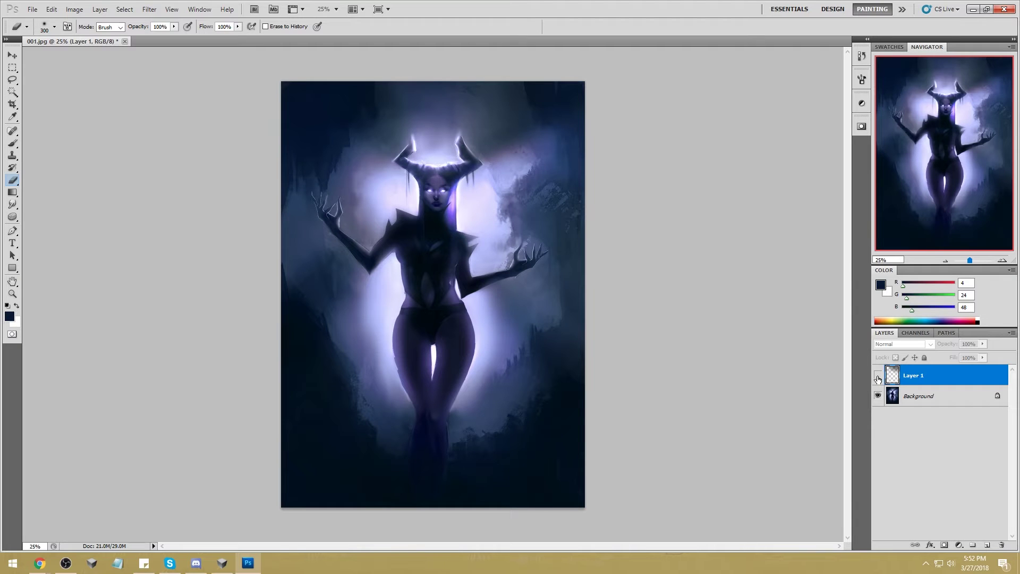
{"action": "left_click", "coordinate": [879, 376]}
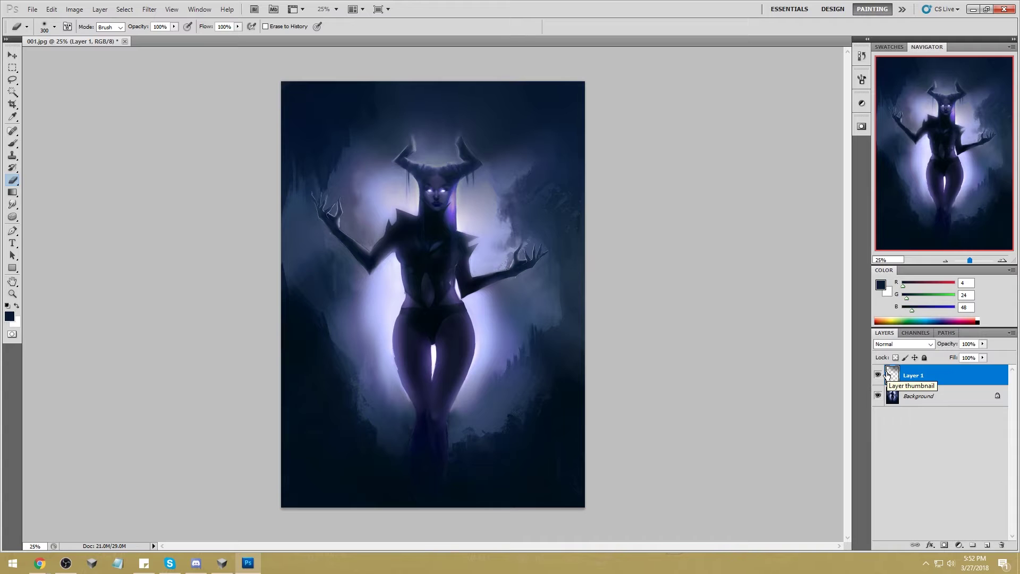
{"action": "right_click", "coordinate": [907, 369]}
{"action": "left_click", "coordinate": [927, 371]}
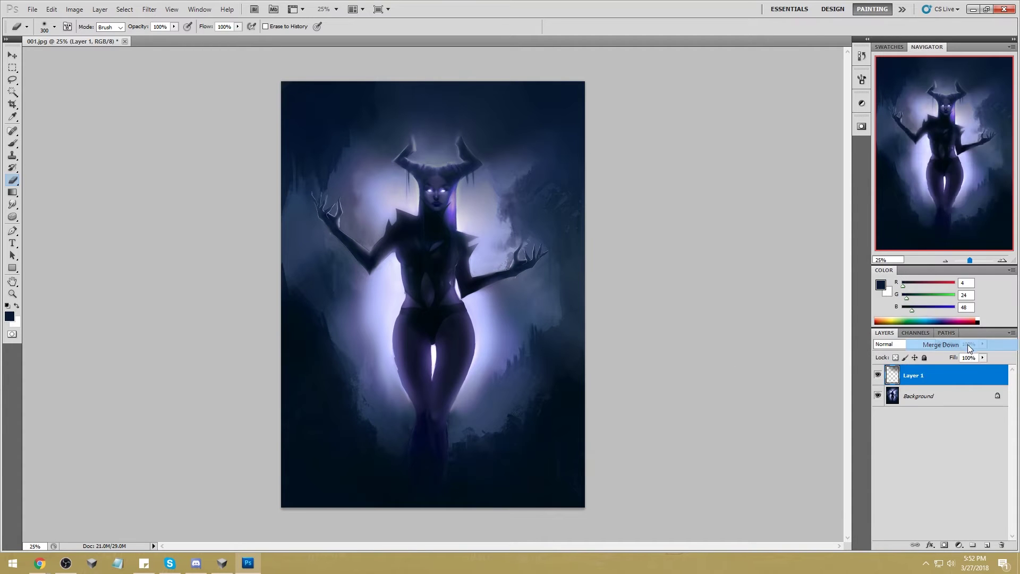
Step: Return to the Brush tool and pick a new brush preset
{"action": "key", "text": "m"}
{"action": "key", "text": "b"}
{"action": "right_click", "coordinate": [532, 228]}
{"action": "left_click", "coordinate": [726, 333]}
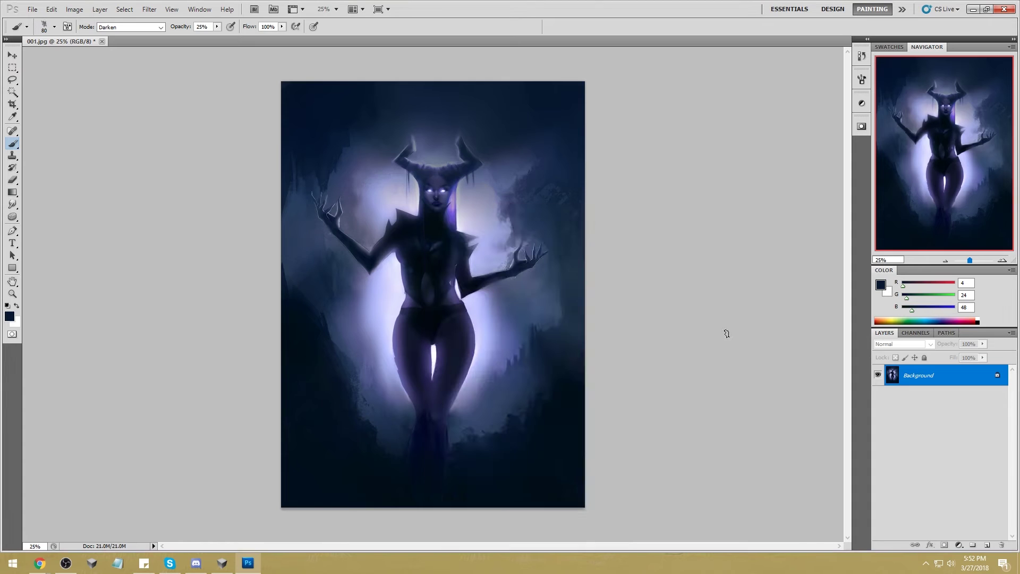
Step: Sample a purple and set the brush to Normal mode at 100% opacity
{"action": "left_click", "coordinate": [399, 350], "text": "alt"}
{"action": "left_click", "coordinate": [130, 27]}
{"action": "left_click", "coordinate": [132, 34]}
{"action": "left_click", "coordinate": [217, 26]}
{"action": "left_click_drag", "start_coordinate": [222, 37], "coordinate": [263, 37]}
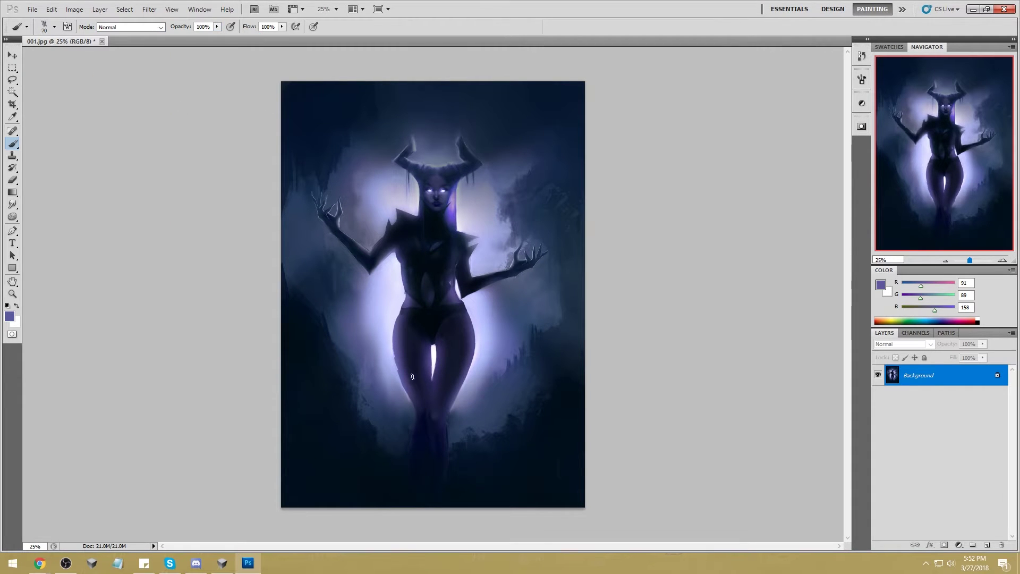
Step: Sample mid purple, lavender and deeper purple, with the brush at 1700 px and about 32% opacity
{"action": "left_click", "coordinate": [396, 352], "text": "alt"}
{"action": "left_click", "coordinate": [389, 345], "text": "alt"}
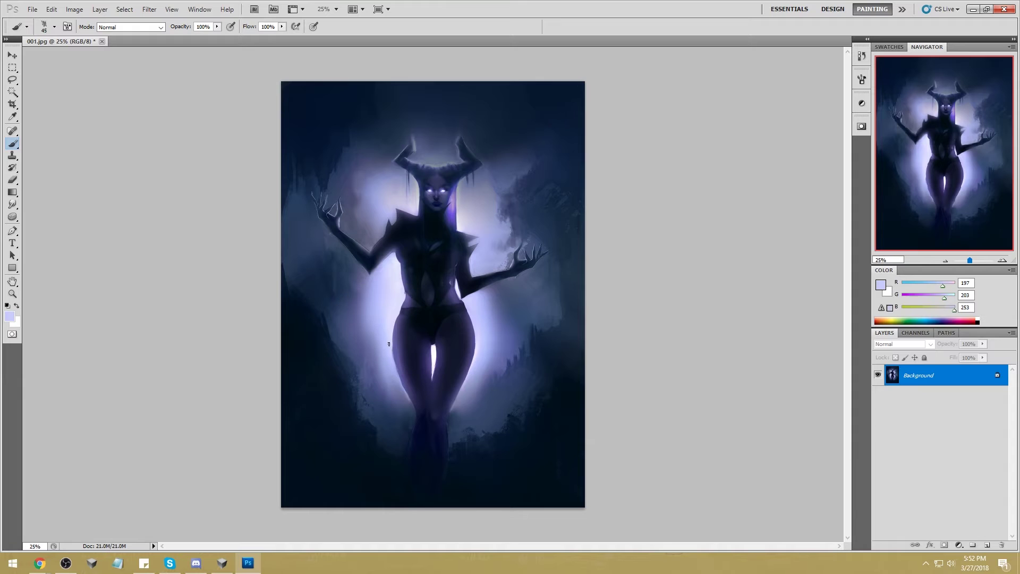
{"action": "left_click", "coordinate": [403, 384], "text": "alt"}
{"action": "key", "text": "period"}
{"action": "key", "text": "3"}
{"action": "key", "text": "2"}
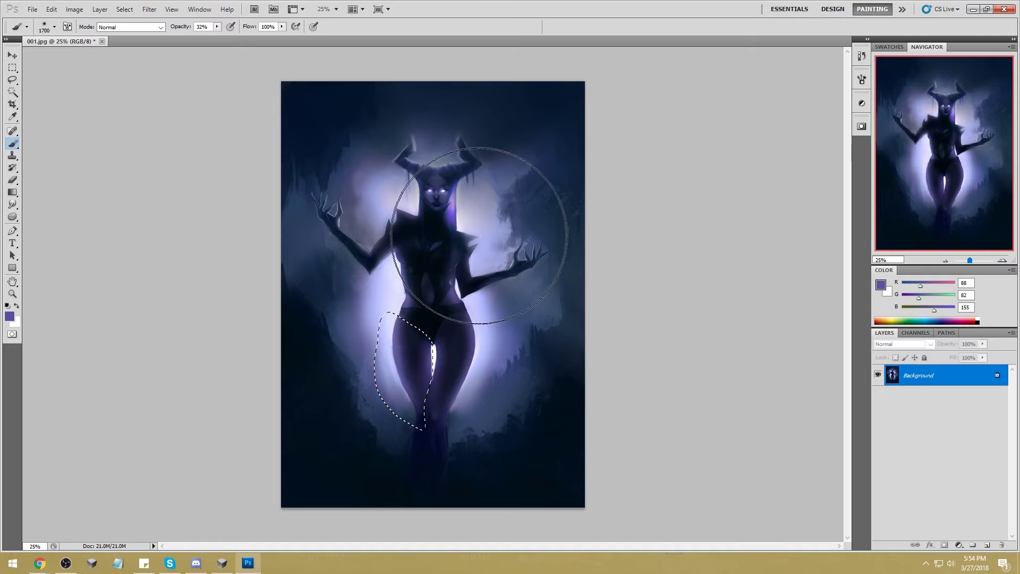
Step: Drop the rectangular selection around the left leg and go back to the brush
{"action": "key", "text": "m"}
{"action": "right_click", "coordinate": [446, 253]}
{"action": "left_click", "coordinate": [468, 256]}
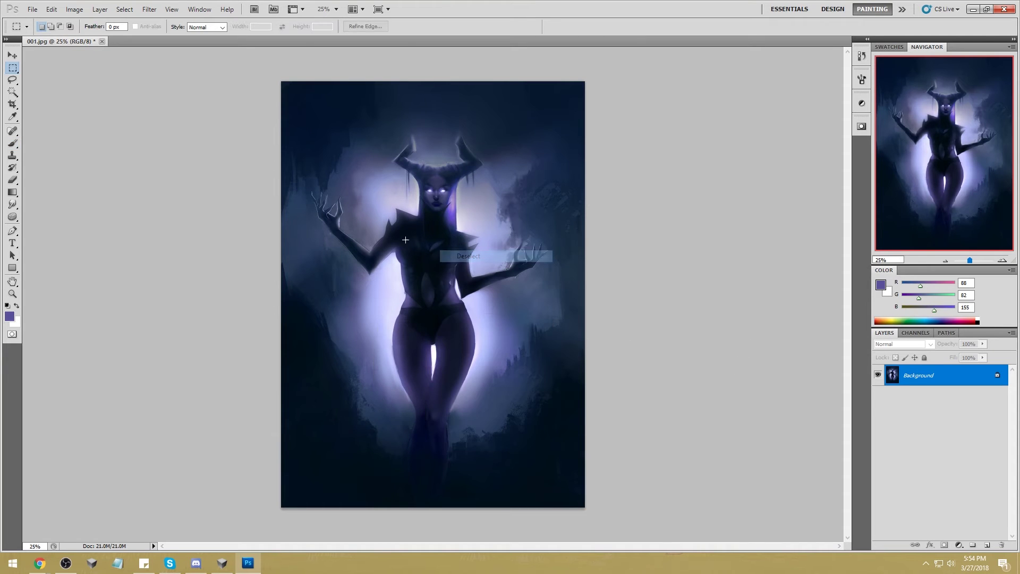
{"action": "key", "text": "b"}
Step: Touch up the hips with sampled near-white, near-black blue and lavender (500–1400 px brush), then open Liquify
{"action": "left_click", "coordinate": [425, 370], "text": "alt"}
{"action": "key", "text": "bracketleft"}
{"action": "key", "text": "bracketleft"}
{"action": "key", "text": "bracketleft"}
{"action": "key", "text": "bracketleft"}
{"action": "key", "text": "bracketleft"}
{"action": "key", "text": "bracketleft"}
{"action": "key", "text": "bracketleft"}
{"action": "key", "text": "bracketleft"}
{"action": "key", "text": "bracketleft"}
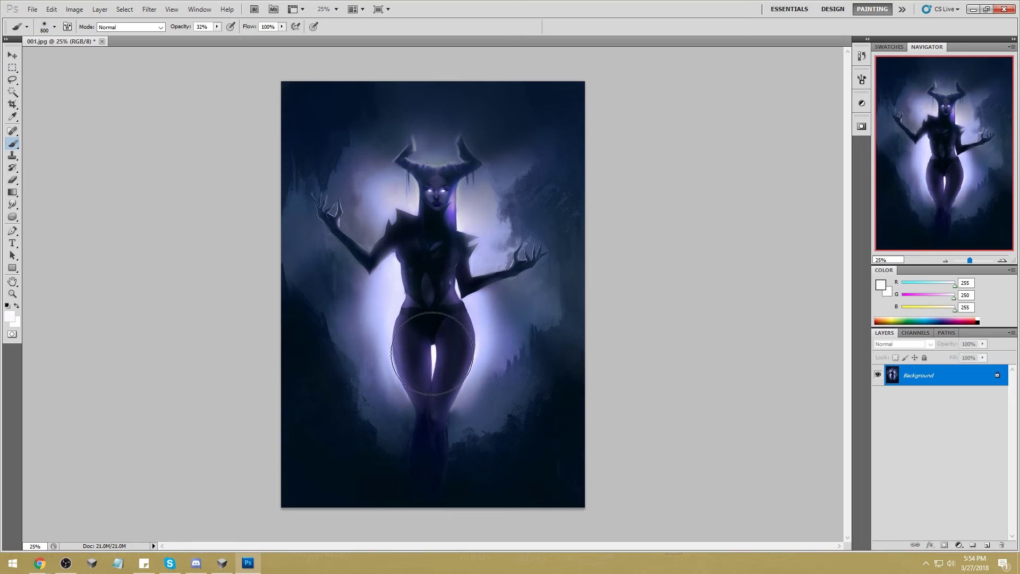
{"action": "key", "text": "bracketleft"}
{"action": "left_click", "coordinate": [440, 332], "text": "alt"}
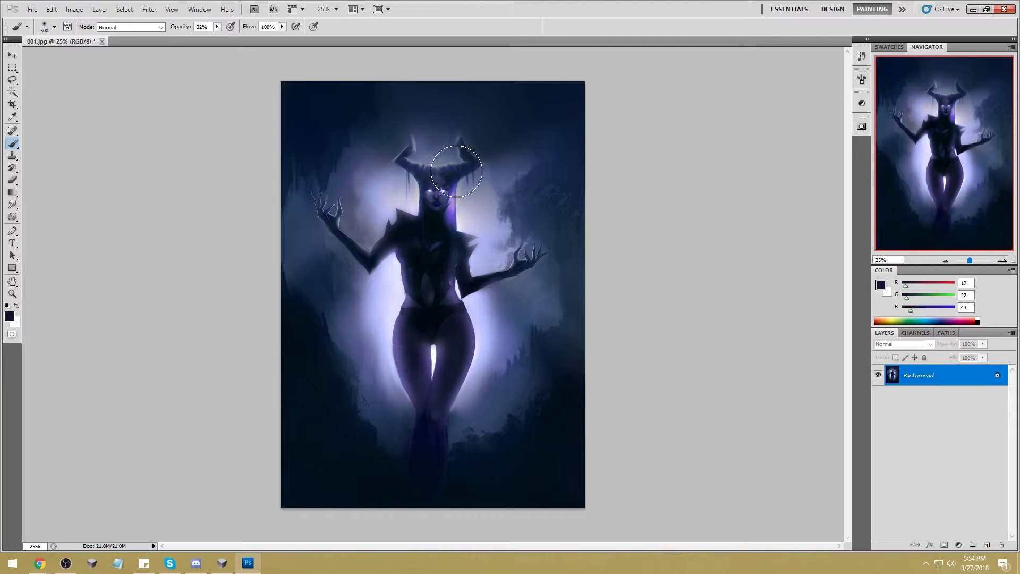
{"action": "left_click", "coordinate": [365, 274], "text": "alt"}
{"action": "left_click", "coordinate": [356, 284], "text": "alt"}
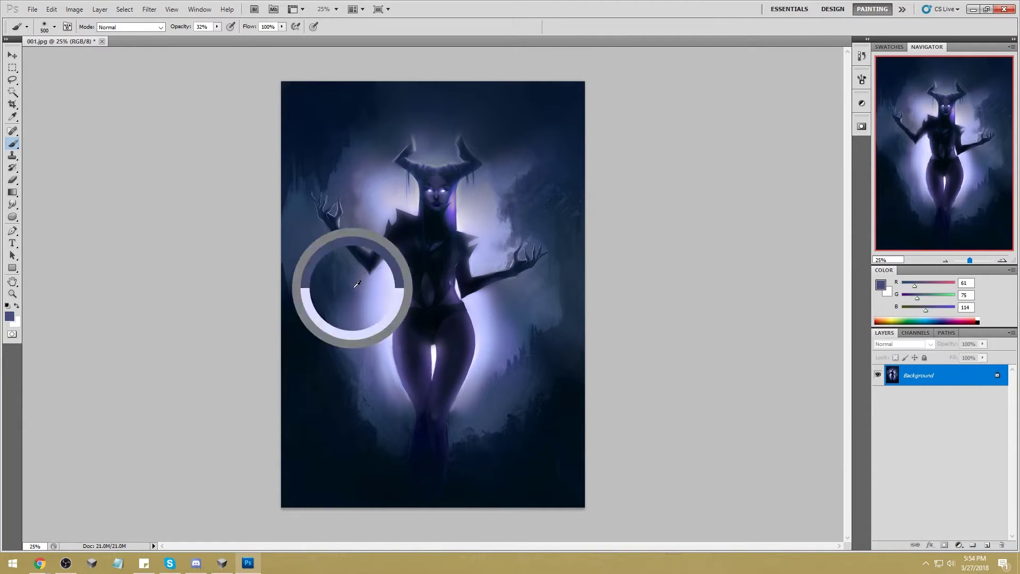
{"action": "key", "text": "bracketright"}
{"action": "key", "text": "bracketright"}
{"action": "key", "text": "bracketright"}
{"action": "key", "text": "bracketright"}
{"action": "key", "text": "bracketright"}
{"action": "key", "text": "bracketright"}
{"action": "key", "text": "bracketright"}
{"action": "key", "text": "bracketright"}
{"action": "key", "text": "bracketright"}
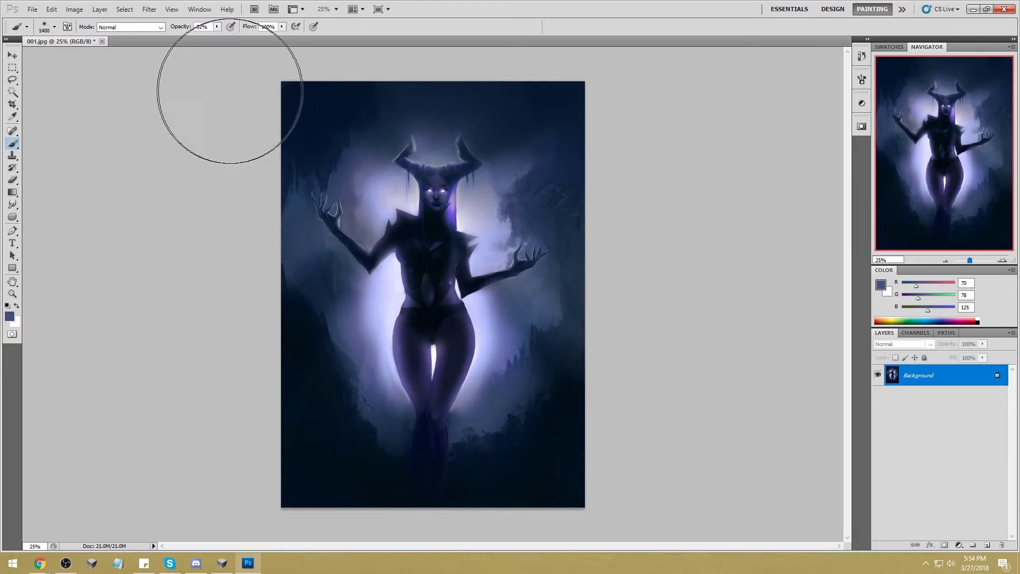
{"action": "left_click", "coordinate": [149, 9]}
{"action": "left_click", "coordinate": [165, 71]}
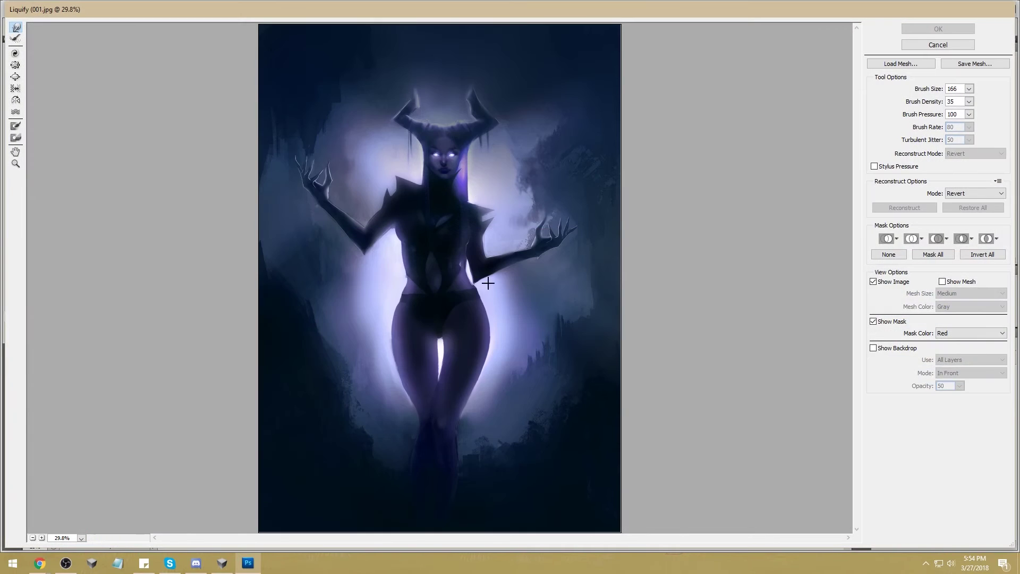
Step: Set the Forward Warp brush to 331 and push the hip edges inward
{"action": "left_click", "coordinate": [969, 89]}
{"action": "left_click_drag", "start_coordinate": [915, 101], "coordinate": [928, 101]}
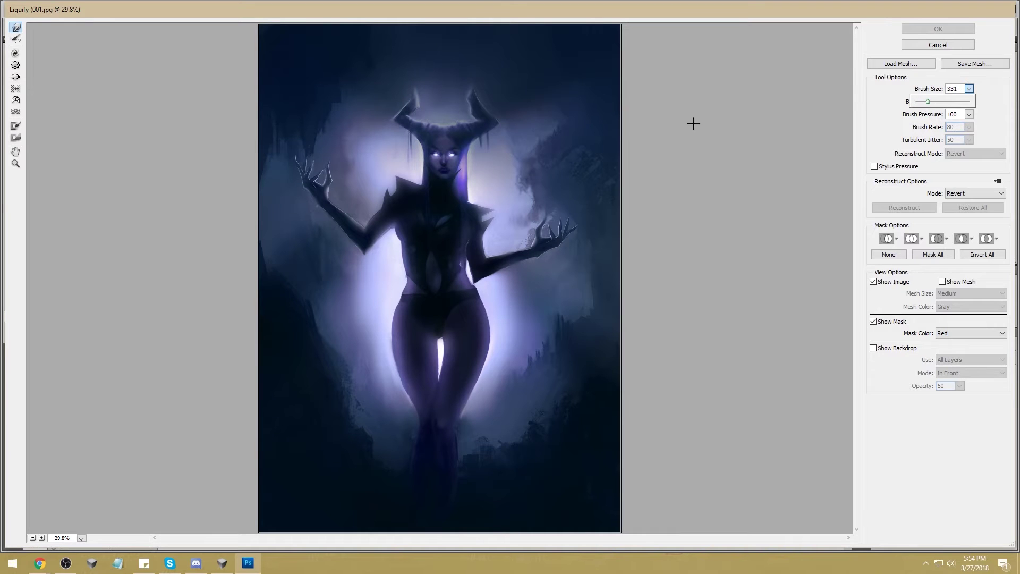
{"action": "left_click", "coordinate": [495, 303]}
{"action": "left_click_drag", "start_coordinate": [492, 302], "coordinate": [500, 323]}
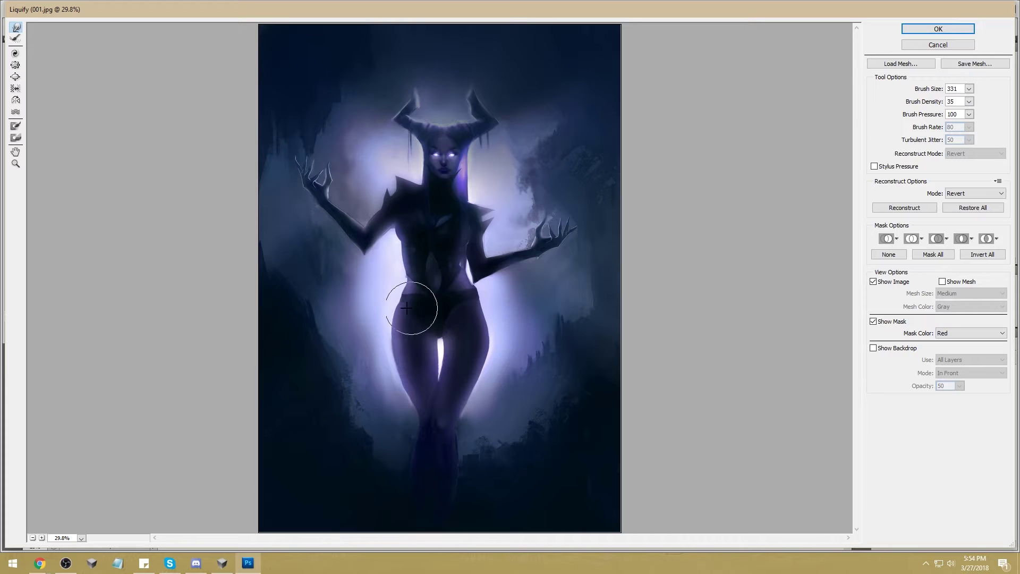
{"action": "mouse_move", "coordinate": [389, 309]}
{"action": "left_mouse_down"}
{"action": "mouse_move", "coordinate": [377, 353]}
{"action": "mouse_move", "coordinate": [396, 396]}
{"action": "left_mouse_up"}
Step: Narrow the inner-thigh gap at brush size 239, undo it, resize the brush to 436, and apply Liquify
{"action": "key", "text": "bracketleft"}
{"action": "key", "text": "bracketleft"}
{"action": "key", "text": "bracketleft"}
{"action": "key", "text": "bracketleft"}
{"action": "key", "text": "bracketleft"}
{"action": "key", "text": "bracketleft"}
{"action": "key", "text": "bracketleft"}
{"action": "key", "text": "bracketleft"}
{"action": "key", "text": "bracketleft"}
{"action": "key", "text": "bracketleft"}
{"action": "key", "text": "bracketleft"}
{"action": "key", "text": "bracketleft"}
{"action": "key", "text": "bracketleft"}
{"action": "key", "text": "bracketleft"}
{"action": "key", "text": "bracketleft"}
{"action": "key", "text": "bracketleft"}
{"action": "key", "text": "bracketleft"}
{"action": "left_click_drag", "start_coordinate": [455, 343], "coordinate": [452, 356]}
{"action": "key", "text": "ctrl+z"}
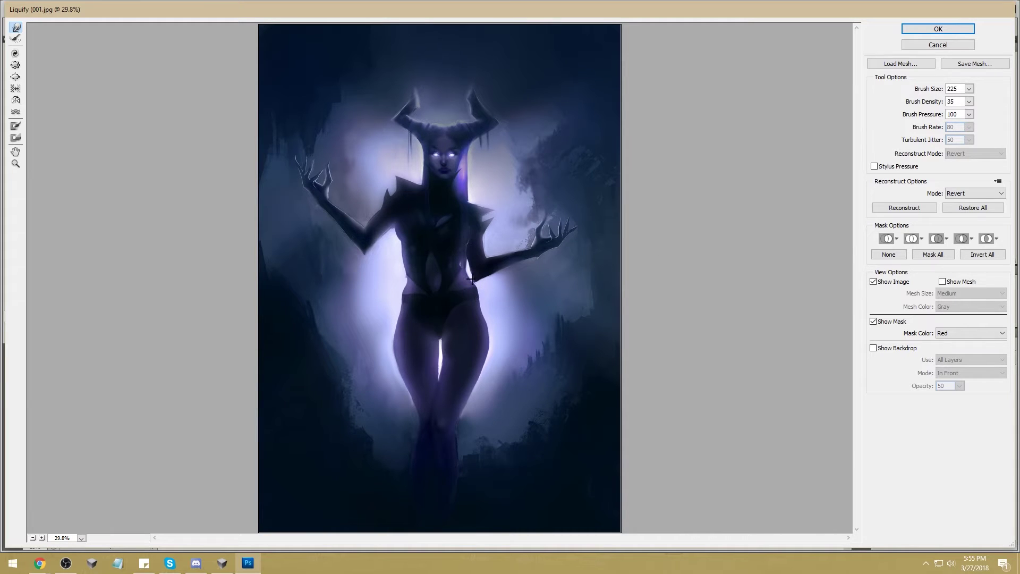
{"action": "left_click", "coordinate": [968, 89]}
{"action": "left_click_drag", "start_coordinate": [929, 103], "coordinate": [933, 104]}
{"action": "left_click", "coordinate": [508, 319]}
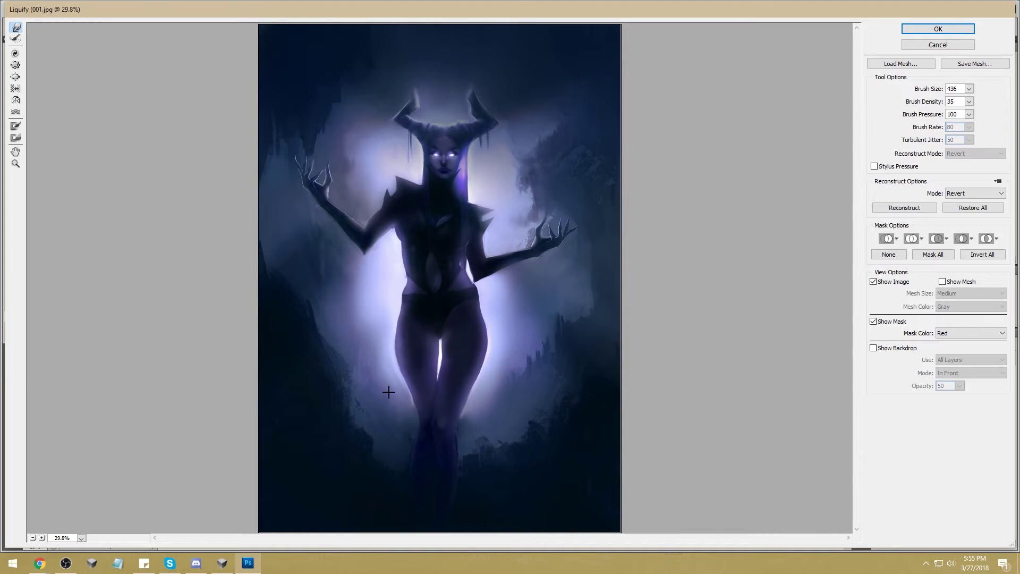
{"action": "left_click", "coordinate": [955, 29]}
Step: Compare the image before and after Liquify and lasso a region around the thighs
{"action": "key", "text": "ctrl+z"}
{"action": "key", "text": "ctrl+z"}
{"action": "key", "text": "ctrl+z"}
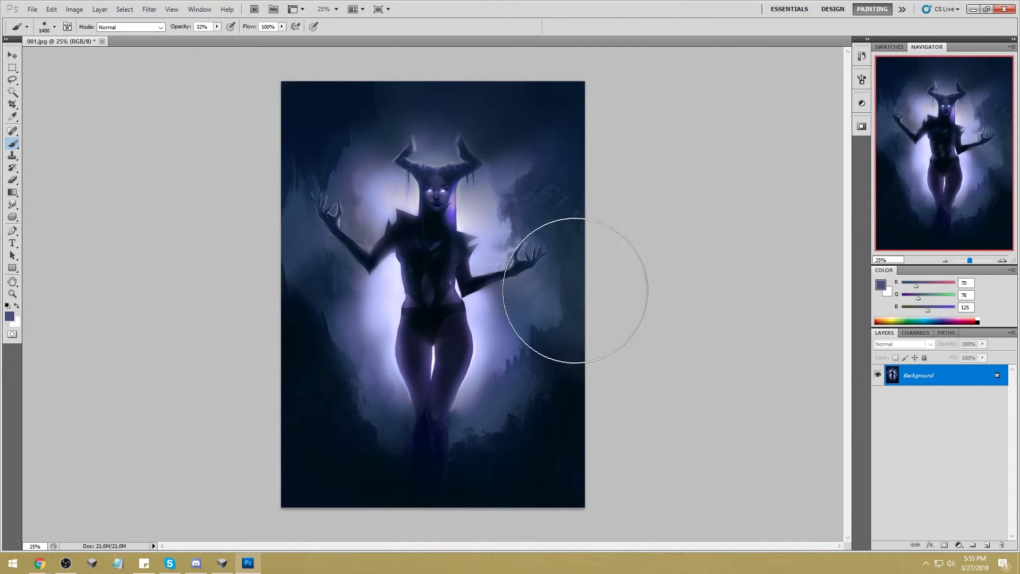
{"action": "key", "text": "l"}
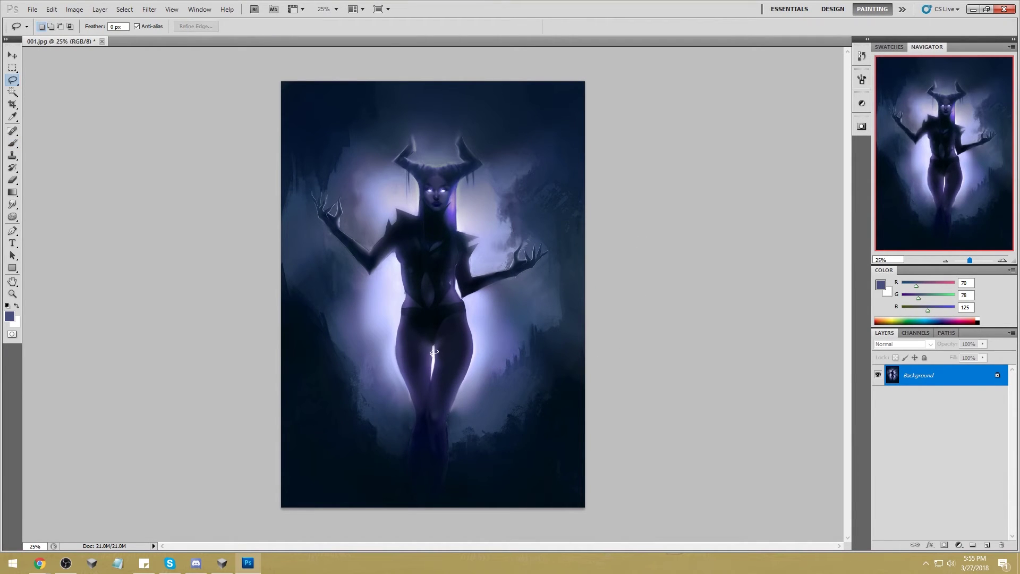
{"action": "left_click_drag", "start_coordinate": [432, 364], "coordinate": [432, 366]}
{"action": "key", "text": "alt"}
{"action": "key", "text": "alt"}
Step: Paint the light gap between the thighs dark with sampled purples, using a 400 px brush at 100% opacity
{"action": "key", "text": "b"}
{"action": "left_click", "coordinate": [433, 366], "text": "alt"}
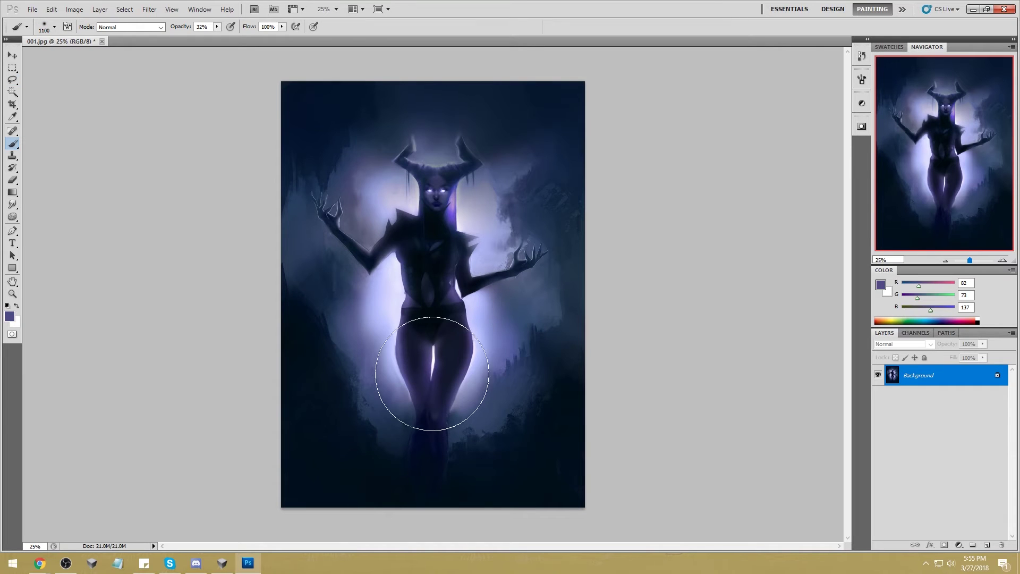
{"action": "key", "text": "bracketleft"}
{"action": "key", "text": "bracketleft"}
{"action": "key", "text": "bracketleft"}
{"action": "key", "text": "bracketleft"}
{"action": "key", "text": "0"}
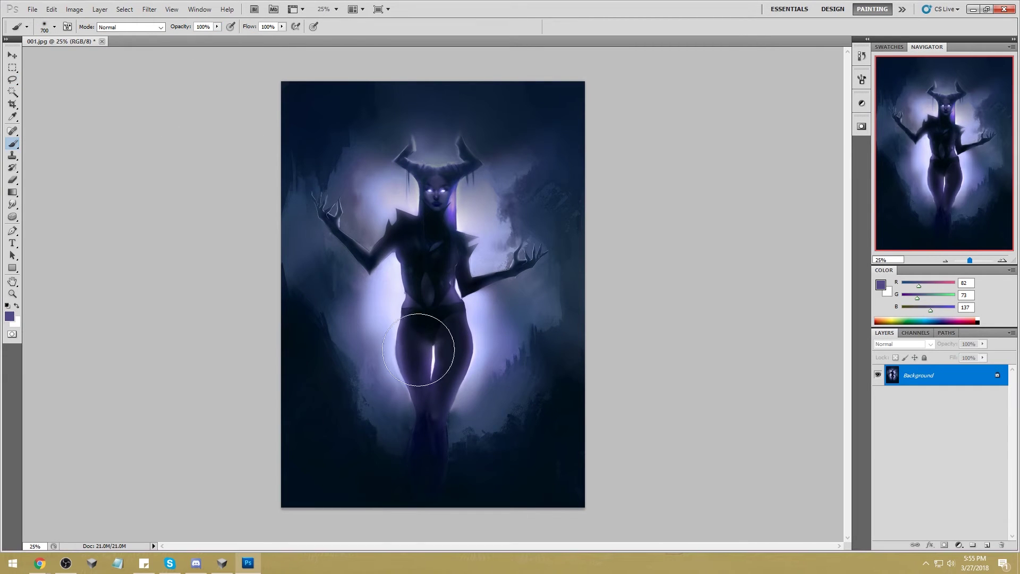
{"action": "key", "text": "bracketleft"}
{"action": "key", "text": "bracketleft"}
{"action": "key", "text": "bracketleft"}
{"action": "left_click_drag", "start_coordinate": [428, 359], "coordinate": [429, 395]}
{"action": "left_click", "coordinate": [420, 351], "text": "alt"}
{"action": "left_click", "coordinate": [435, 350], "text": "alt"}
{"action": "left_click", "coordinate": [433, 355], "text": "alt"}
Step: Set the brush to 80 px and sample dark purples around the thighs
{"action": "key", "text": "l"}
{"action": "right_click", "coordinate": [439, 341]}
{"action": "key", "text": "Escape"}
{"action": "key", "text": "b"}
{"action": "right_click", "coordinate": [439, 308]}
{"action": "type", "text": "80"}
{"action": "key", "text": "Return"}
{"action": "left_click", "coordinate": [438, 368], "text": "alt"}
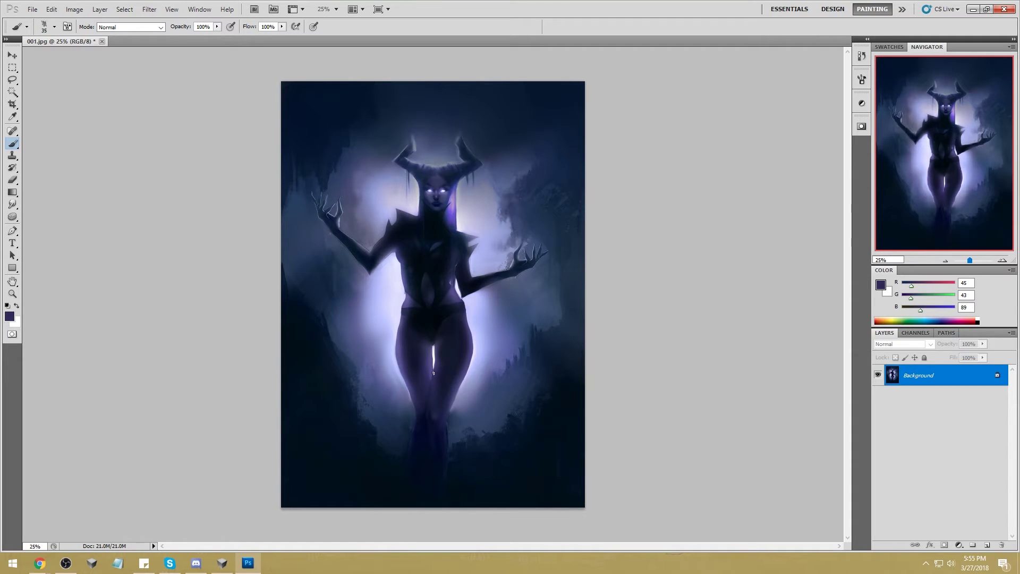
{"action": "left_click", "coordinate": [436, 363], "text": "alt"}
Step: Sample a dark navy and switch to the Smudge tool to blend the legs
{"action": "left_click", "coordinate": [12, 204]}
{"action": "right_click", "coordinate": [13, 204]}
{"action": "left_click", "coordinate": [53, 225]}
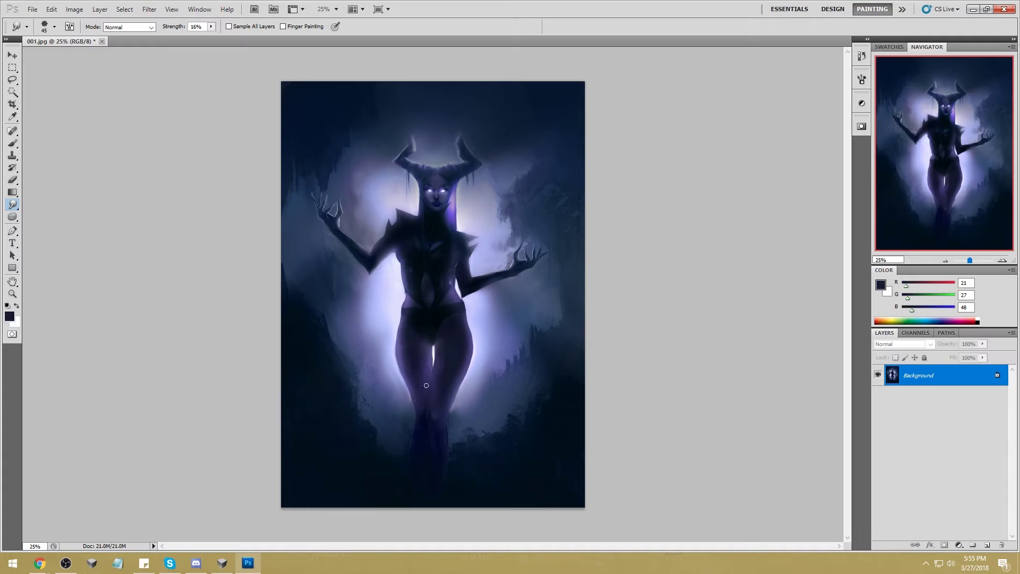
Step: Sample lavender and navy tones from the glow and arm, select all, then switch to PortraitStudio
{"action": "key", "text": "b"}
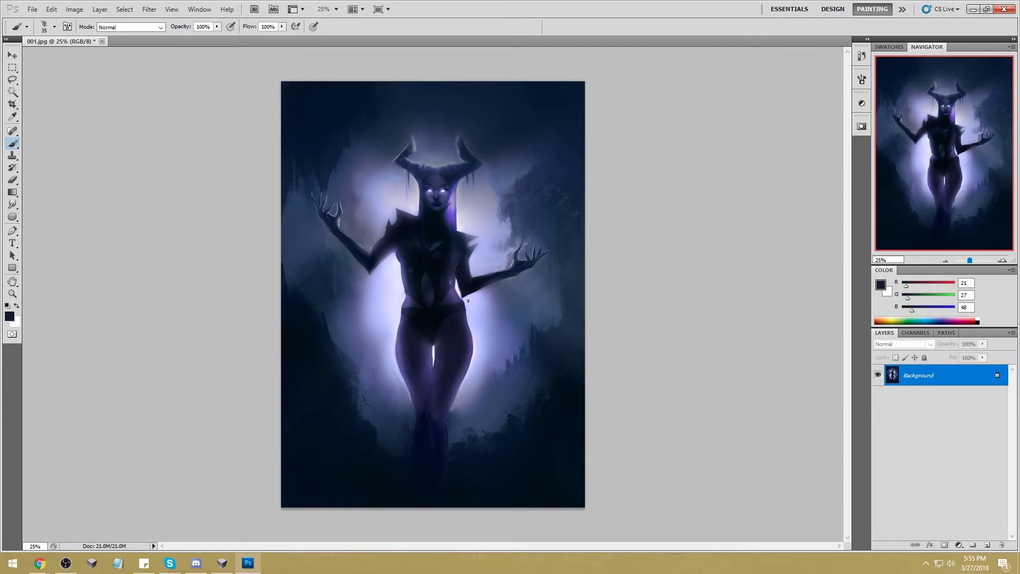
{"action": "left_click", "coordinate": [468, 299], "text": "alt"}
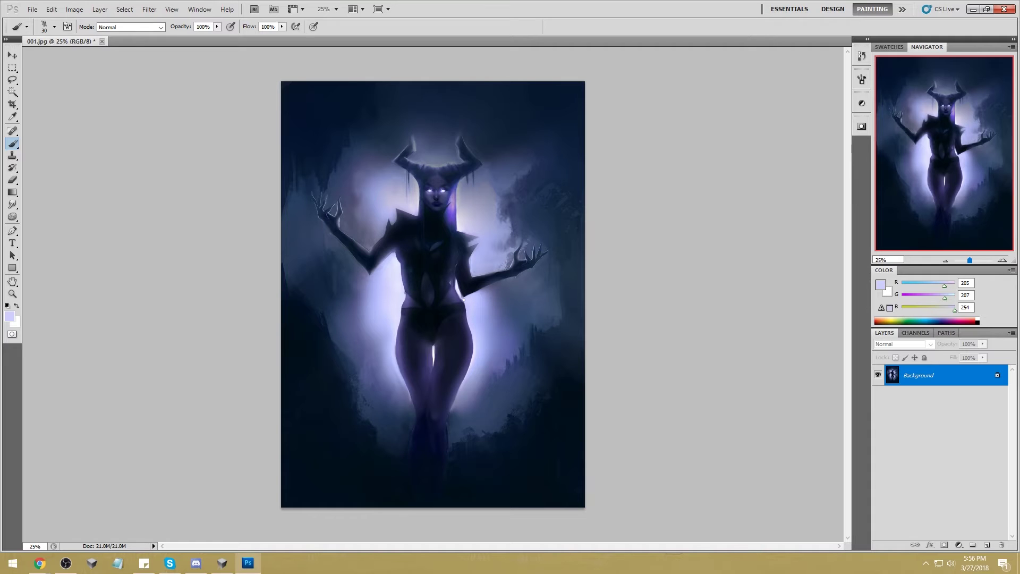
{"action": "left_click", "coordinate": [464, 291], "text": "alt"}
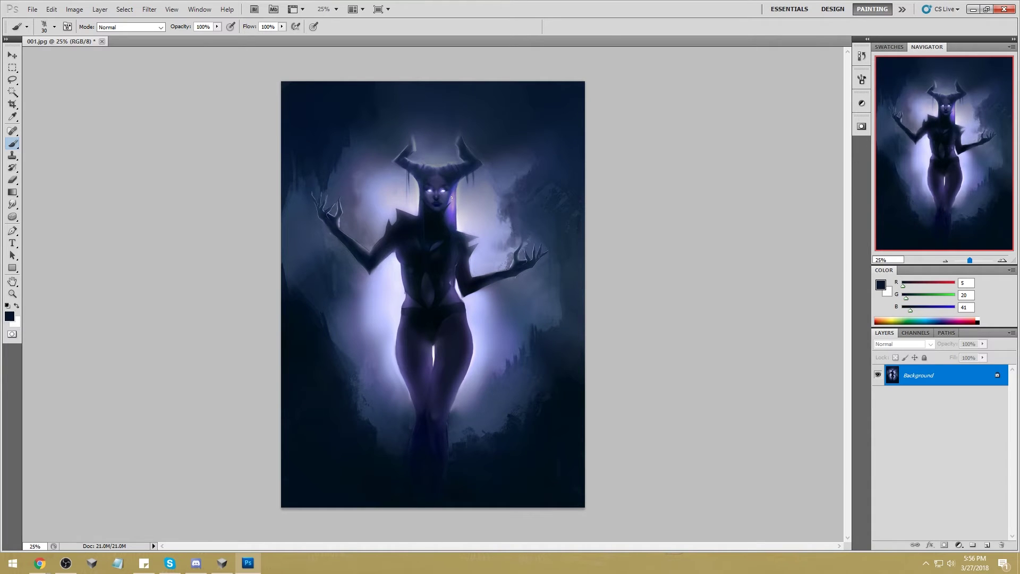
{"action": "left_click", "coordinate": [379, 238], "text": "alt"}
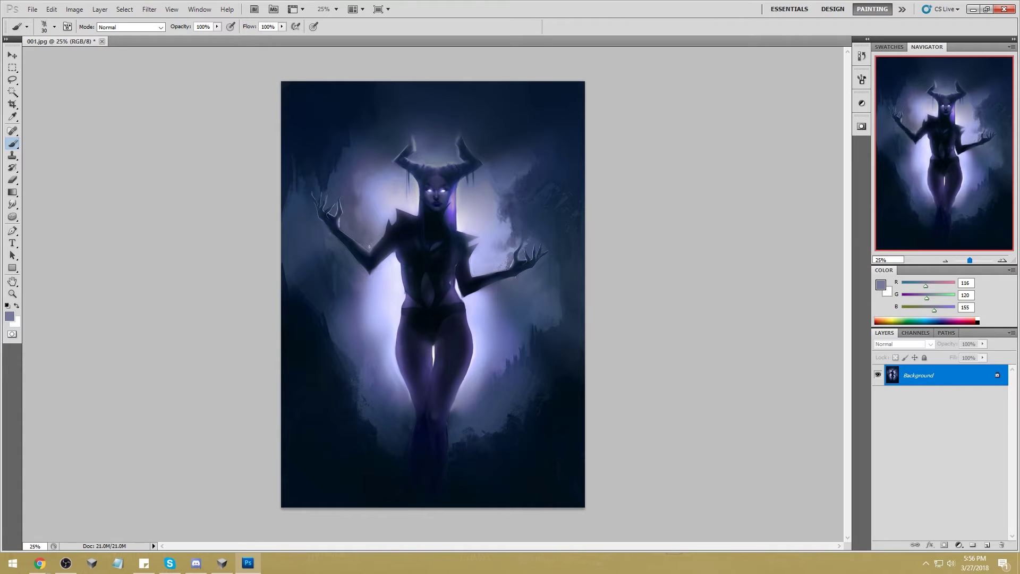
{"action": "left_click", "coordinate": [475, 261], "text": "alt"}
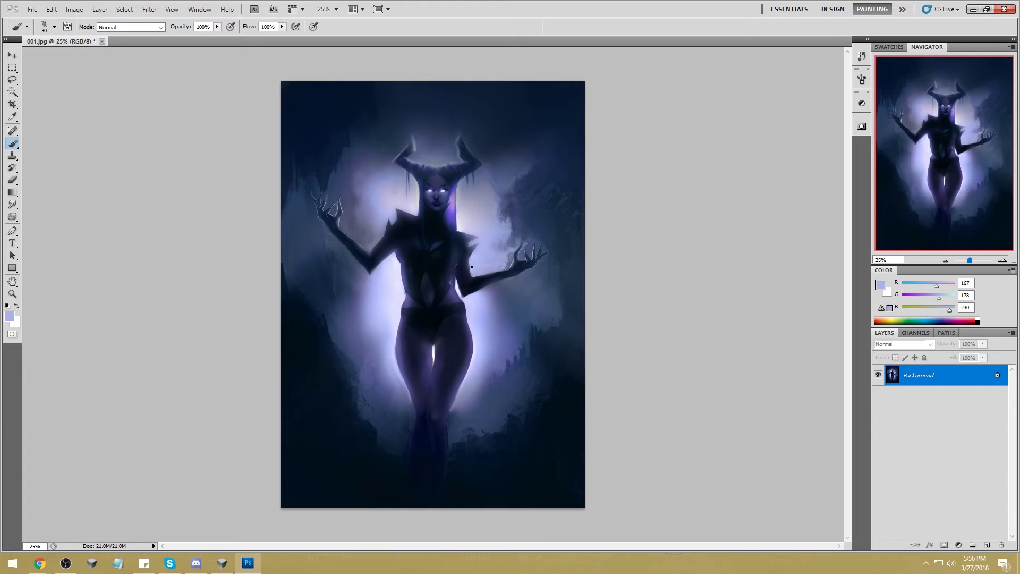
{"action": "key", "text": "ctrl+a"}
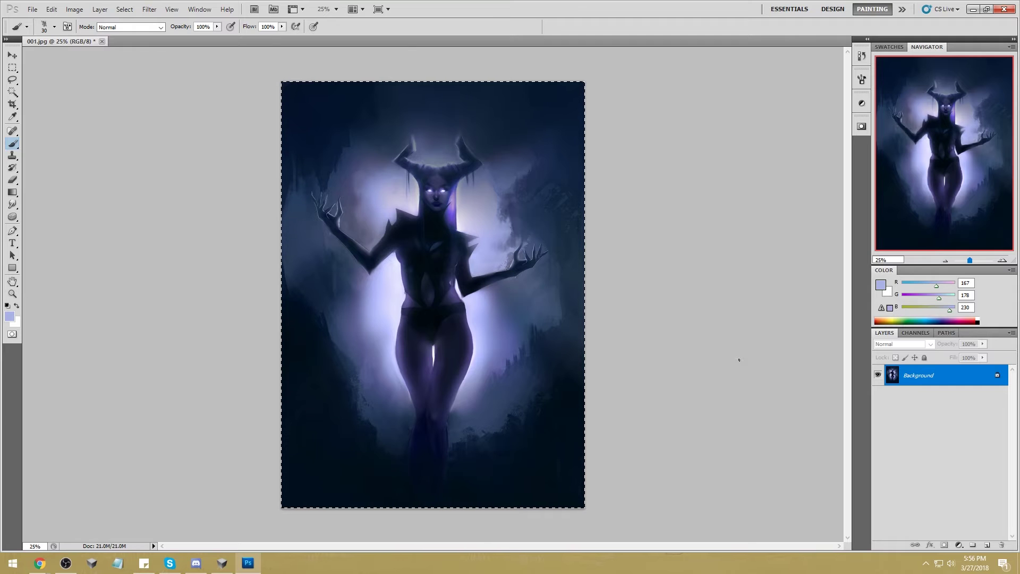
{"action": "left_click", "coordinate": [222, 564]}
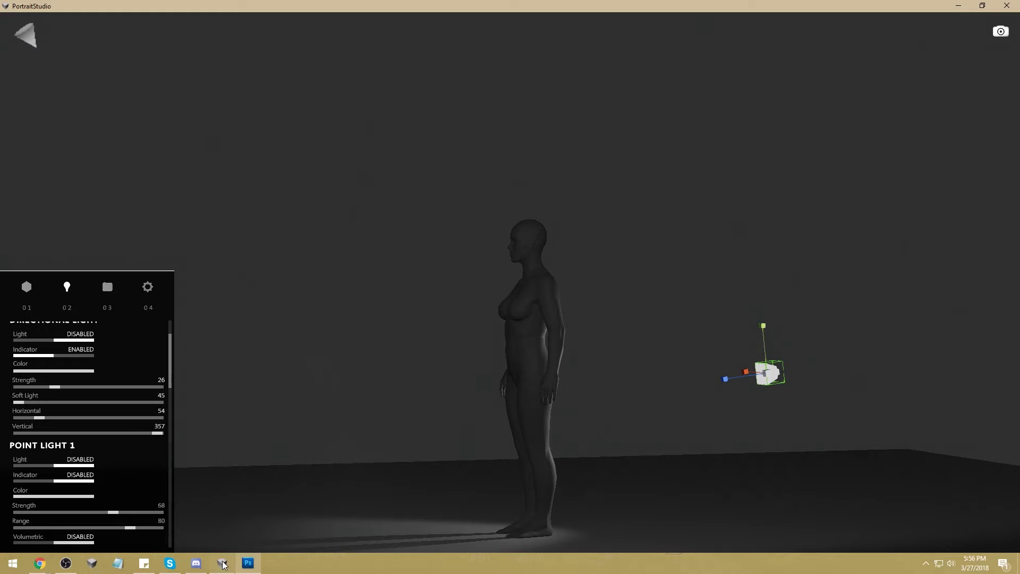
Step: Face the figure front-on and replace the camera light with a directional light at Vertical 253, Strength 37
{"action": "key", "text": "1"}
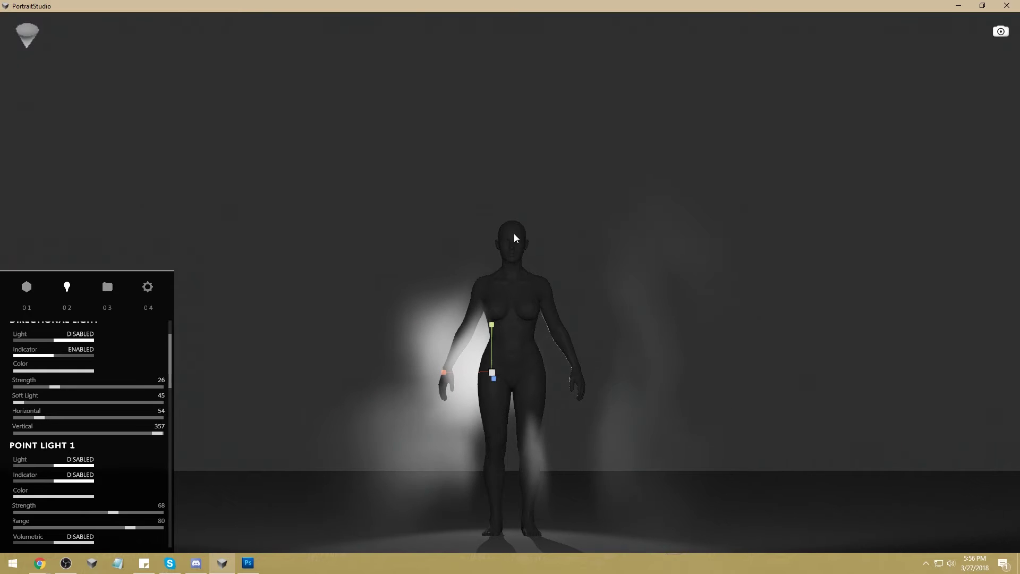
{"action": "left_click_drag", "start_coordinate": [170, 342], "coordinate": [170, 326]}
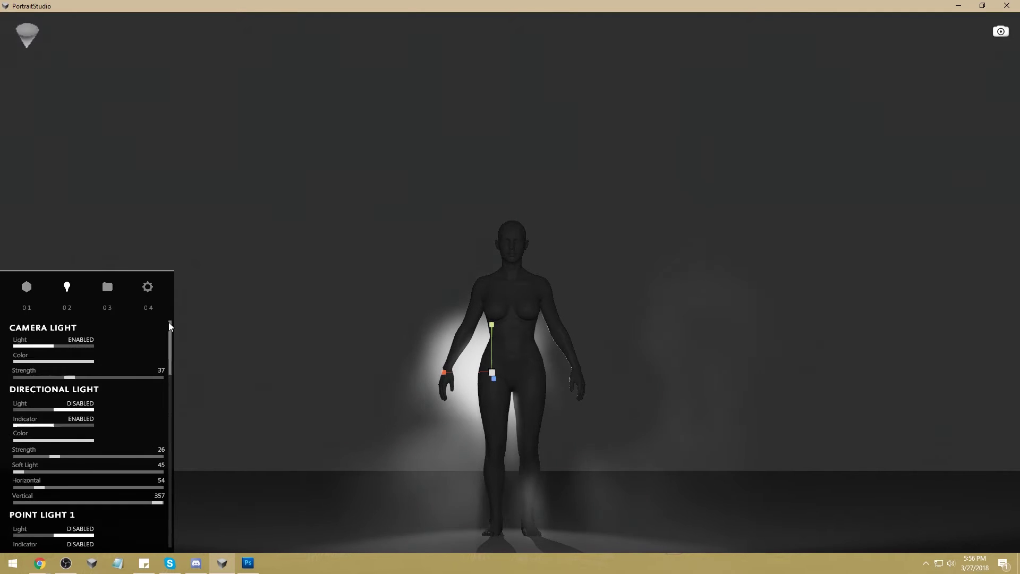
{"action": "left_click", "coordinate": [83, 346]}
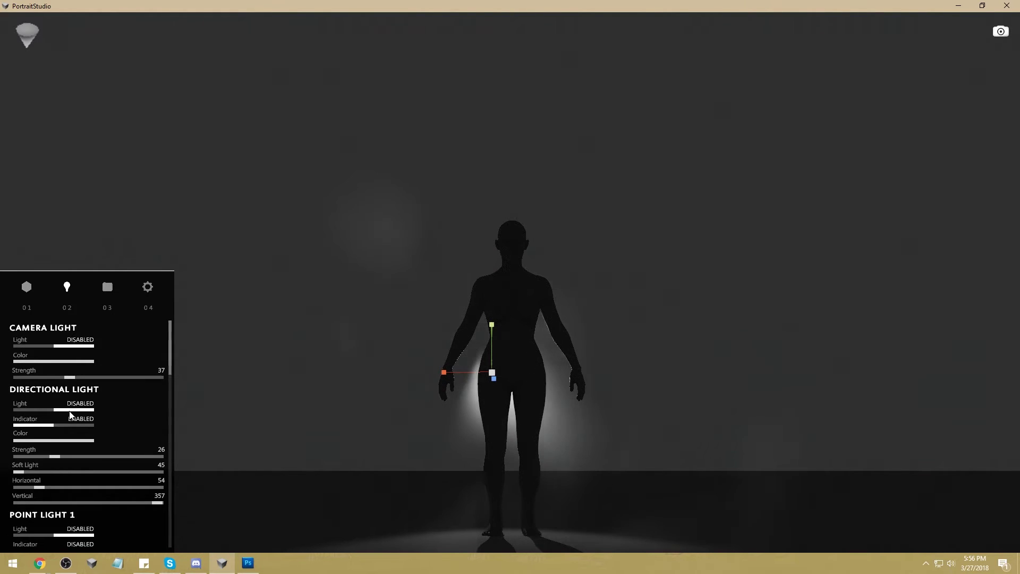
{"action": "left_click", "coordinate": [59, 409]}
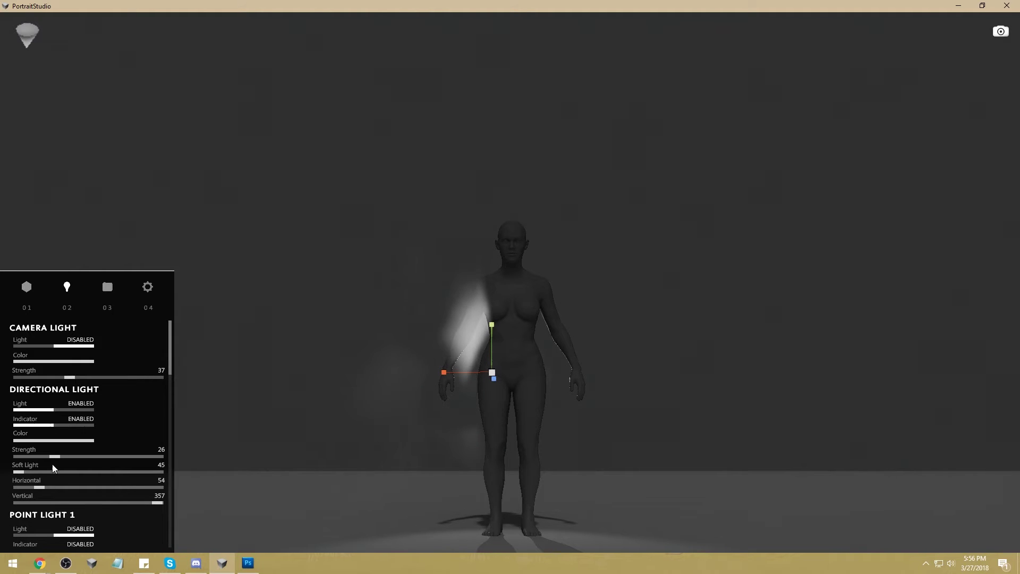
{"action": "left_click", "coordinate": [155, 502]}
{"action": "left_click_drag", "start_coordinate": [149, 505], "coordinate": [115, 505]}
{"action": "left_click_drag", "start_coordinate": [56, 456], "coordinate": [73, 460]}
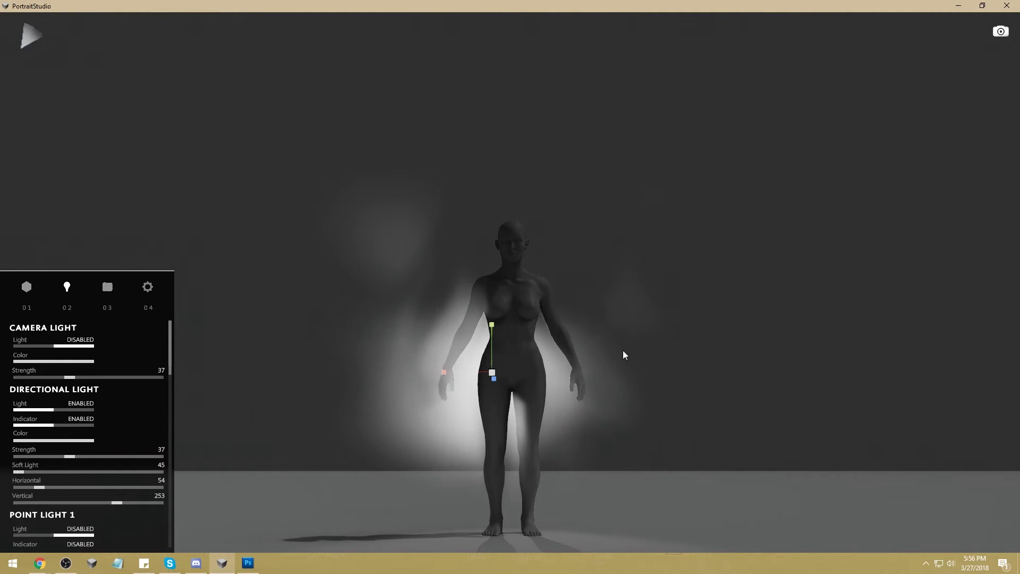
{"action": "left_click", "coordinate": [961, 6]}
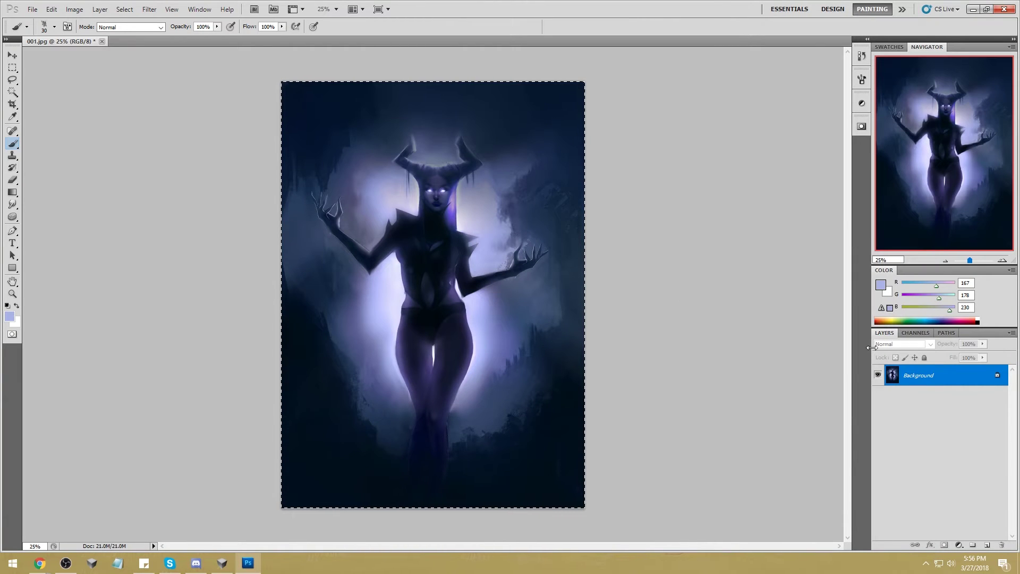
Step: Revert to the original 001.jpg history snapshot and paste the darker paint-over as Layer 1
{"action": "left_click", "coordinate": [861, 55]}
{"action": "left_click_drag", "start_coordinate": [845, 429], "coordinate": [874, 93]}
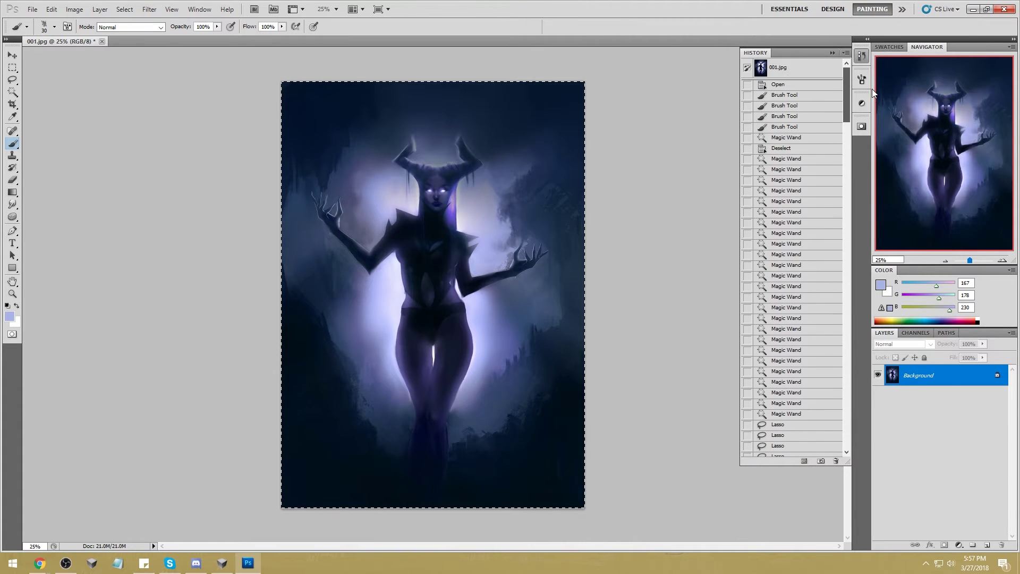
{"action": "left_click", "coordinate": [808, 71]}
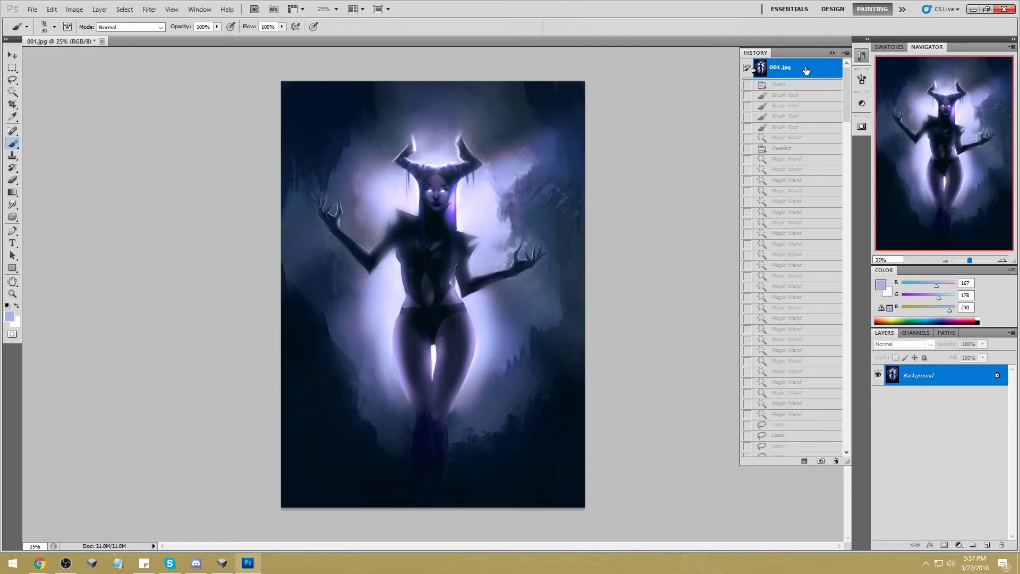
{"action": "key", "text": "ctrl+v"}
{"action": "left_click", "coordinate": [832, 52]}
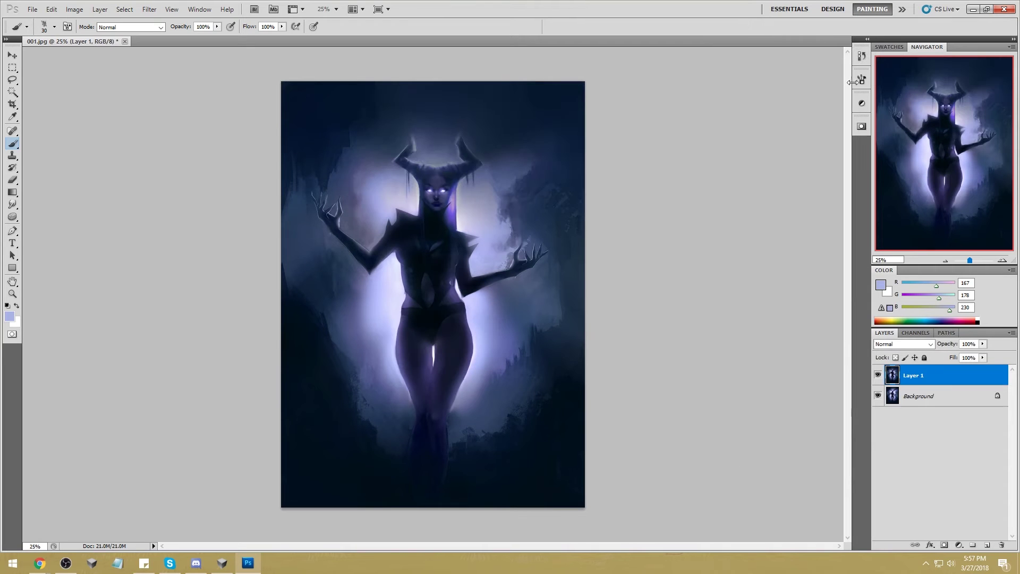
Step: Toggle Layer 1's visibility to compare against the original, then pick dark navy as the paint colour
{"action": "left_click", "coordinate": [877, 378]}
{"action": "left_click", "coordinate": [877, 377]}
{"action": "left_click", "coordinate": [877, 377]}
{"action": "left_click", "coordinate": [877, 377]}
{"action": "left_click", "coordinate": [877, 378]}
{"action": "left_click", "coordinate": [12, 204]}
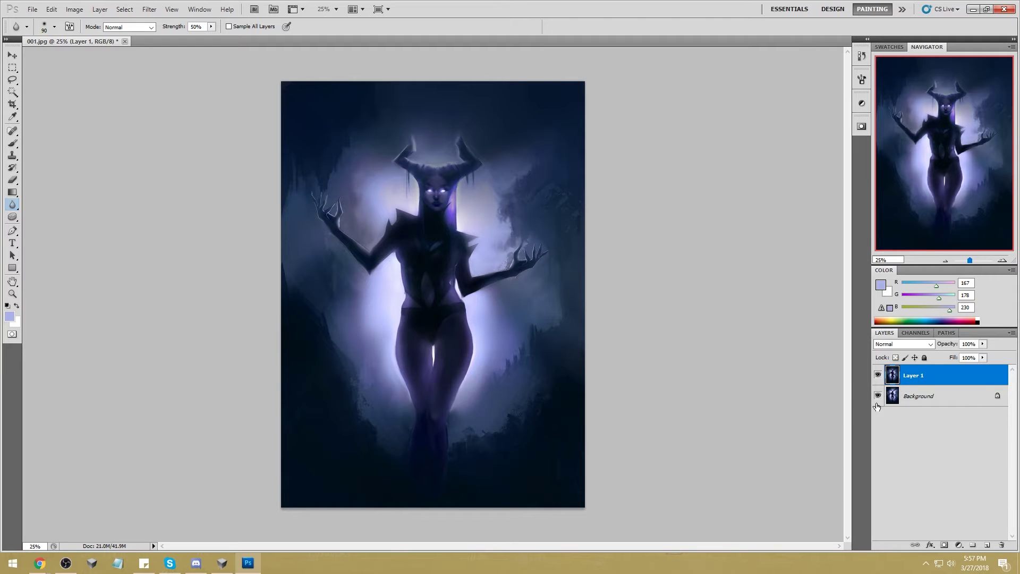
{"action": "left_click", "coordinate": [877, 375]}
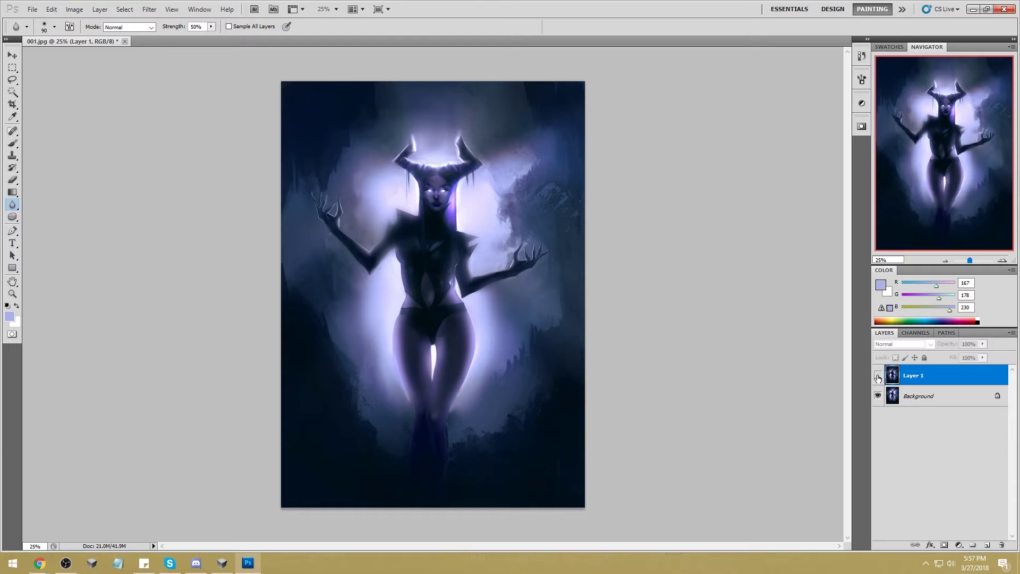
{"action": "left_click", "coordinate": [878, 376]}
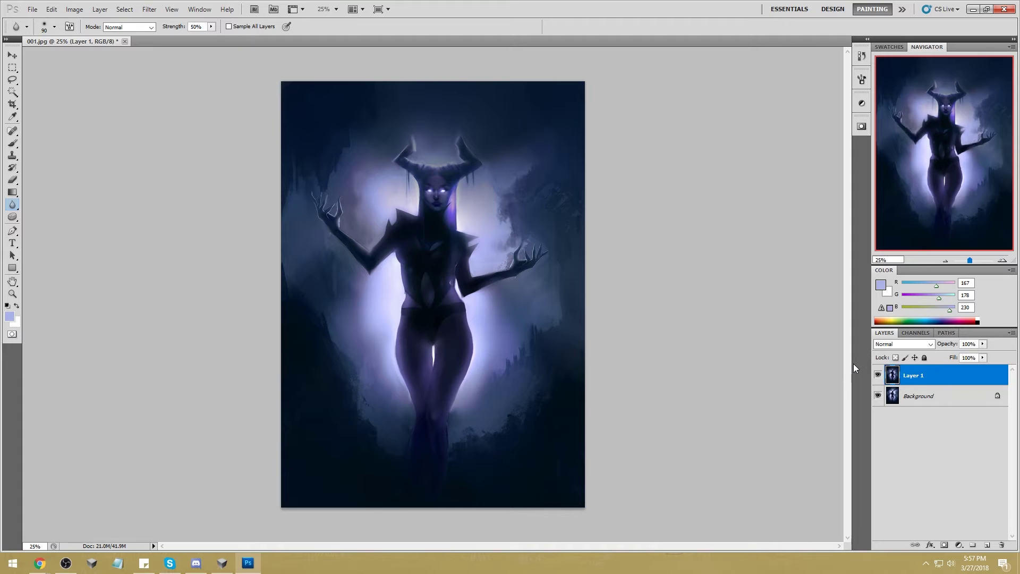
{"action": "key", "text": "b"}
{"action": "left_click", "coordinate": [499, 401], "text": "alt"}
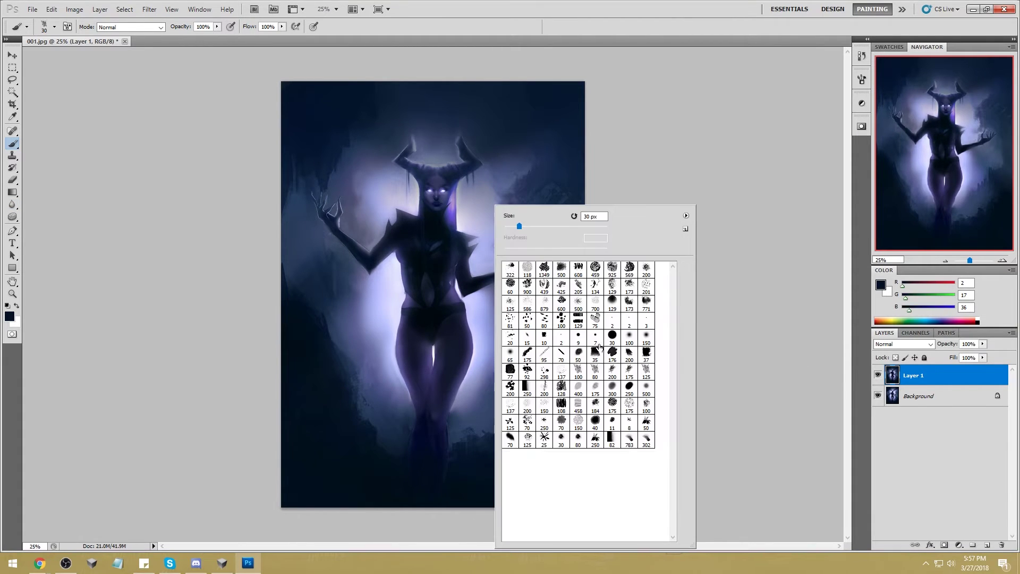
Step: Darken the legs and lower-left canvas with a 2500 px brush in Darken mode at 43% opacity
{"action": "left_click", "coordinate": [629, 335]}
{"action": "left_click", "coordinate": [766, 301]}
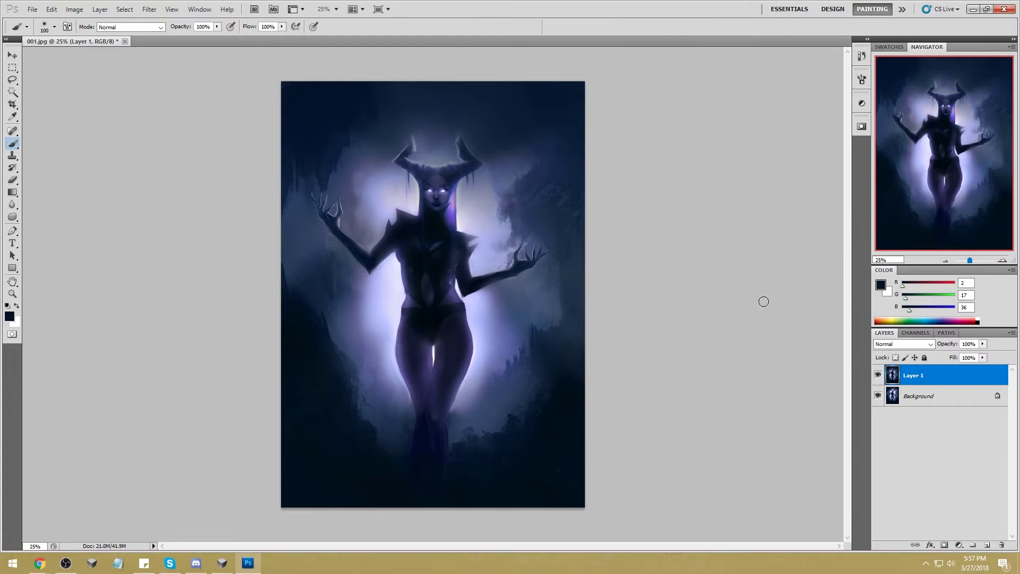
{"action": "key", "text": "bracketright"}
{"action": "key", "text": "bracketright"}
{"action": "key", "text": "bracketright"}
{"action": "key", "text": "bracketright"}
{"action": "key", "text": "bracketright"}
{"action": "key", "text": "bracketright"}
{"action": "key", "text": "bracketright"}
{"action": "key", "text": "bracketright"}
{"action": "key", "text": "bracketright"}
{"action": "key", "text": "bracketright"}
{"action": "key", "text": "bracketright"}
{"action": "key", "text": "bracketright"}
{"action": "key", "text": "bracketright"}
{"action": "key", "text": "bracketright"}
{"action": "key", "text": "bracketright"}
{"action": "key", "text": "bracketright"}
{"action": "key", "text": "bracketright"}
{"action": "key", "text": "bracketright"}
{"action": "key", "text": "bracketright"}
{"action": "key", "text": "bracketright"}
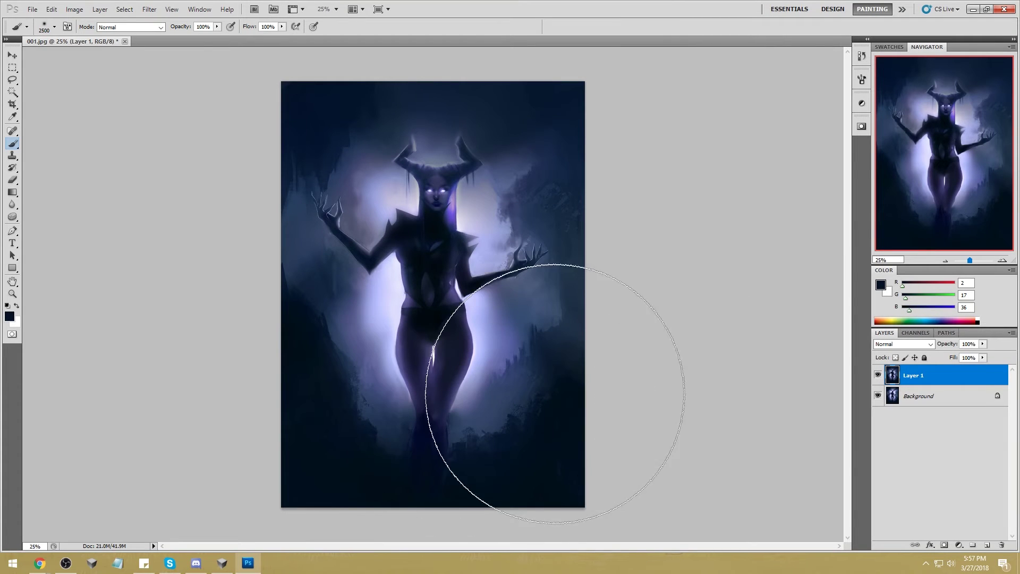
{"action": "left_click", "coordinate": [544, 391], "text": "alt"}
{"action": "left_click", "coordinate": [130, 27]}
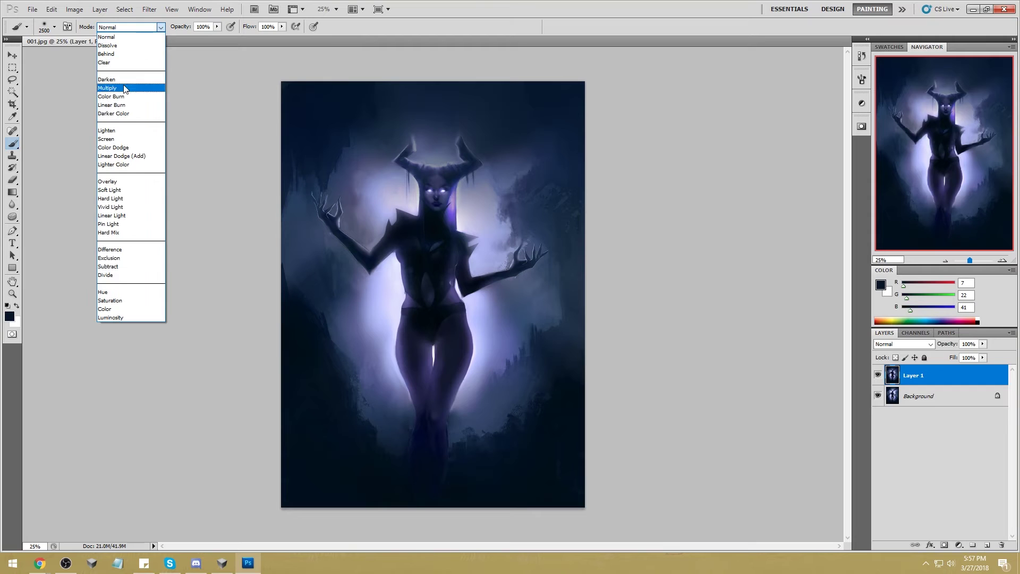
{"action": "left_click", "coordinate": [122, 79]}
{"action": "left_click", "coordinate": [217, 26]}
{"action": "left_click_drag", "start_coordinate": [217, 36], "coordinate": [186, 36]}
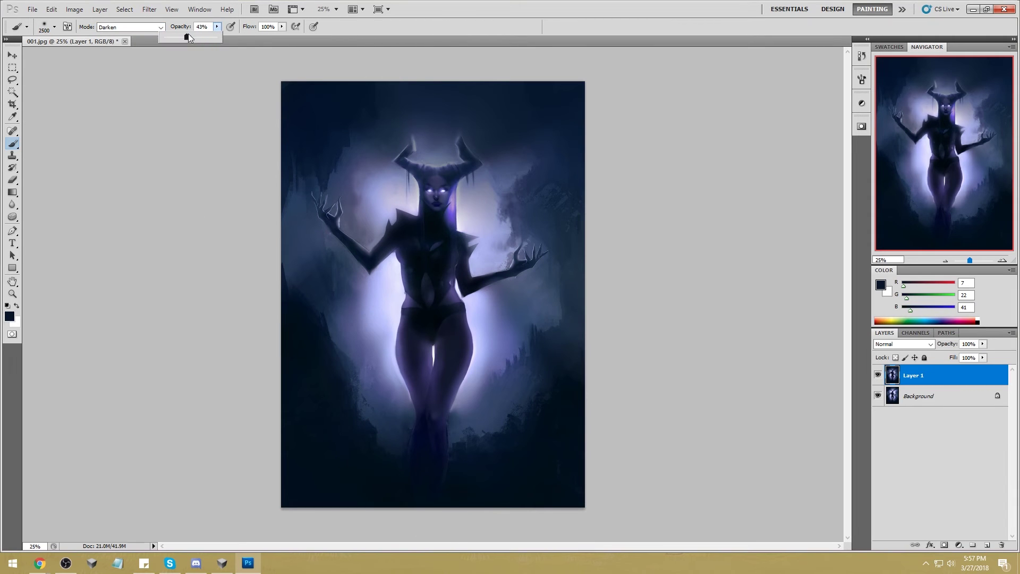
{"action": "mouse_move", "coordinate": [541, 449]}
{"action": "left_mouse_down"}
{"action": "mouse_move", "coordinate": [232, 387]}
{"action": "mouse_move", "coordinate": [330, 390]}
{"action": "mouse_move", "coordinate": [628, 478]}
{"action": "mouse_move", "coordinate": [309, 366]}
{"action": "left_mouse_up"}
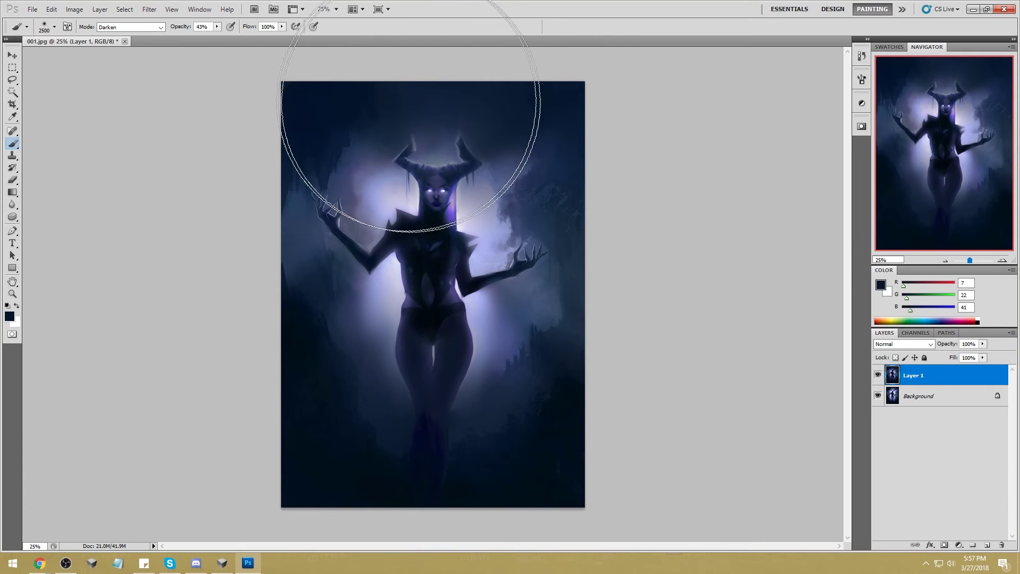
Step: Try light-ray strokes between hand and head at 250 px, undo them, and drop opacity to 12%
{"action": "key", "text": "bracketleft"}
{"action": "key", "text": "bracketleft"}
{"action": "key", "text": "bracketleft"}
{"action": "key", "text": "bracketleft"}
{"action": "key", "text": "bracketleft"}
{"action": "key", "text": "bracketleft"}
{"action": "key", "text": "bracketleft"}
{"action": "key", "text": "bracketleft"}
{"action": "key", "text": "bracketleft"}
{"action": "key", "text": "bracketleft"}
{"action": "key", "text": "bracketleft"}
{"action": "key", "text": "bracketleft"}
{"action": "key", "text": "bracketleft"}
{"action": "key", "text": "bracketleft"}
{"action": "key", "text": "bracketleft"}
{"action": "key", "text": "bracketleft"}
{"action": "key", "text": "bracketleft"}
{"action": "key", "text": "bracketleft"}
{"action": "key", "text": "bracketleft"}
{"action": "key", "text": "bracketleft"}
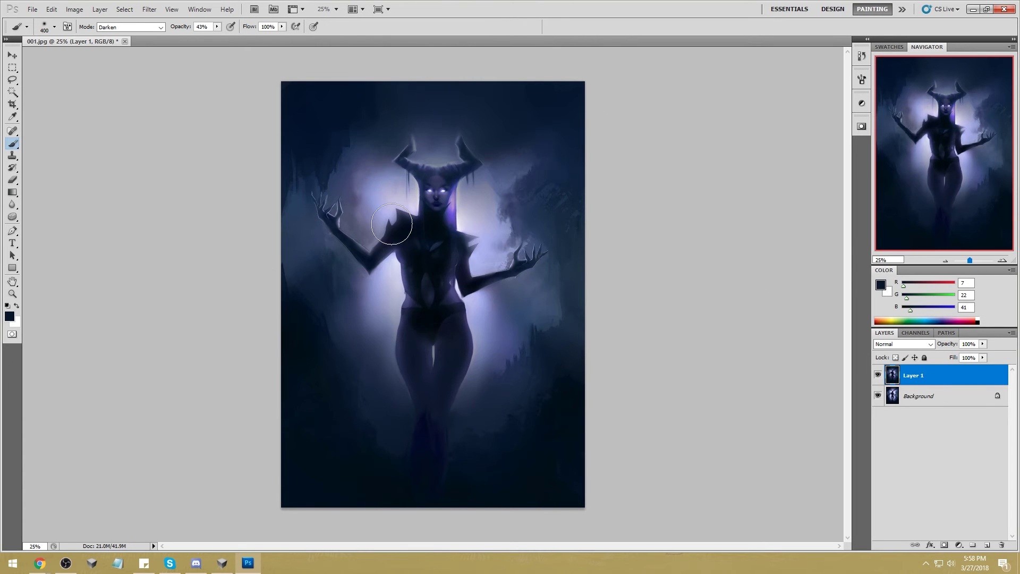
{"action": "left_click_drag", "start_coordinate": [348, 188], "coordinate": [409, 226]}
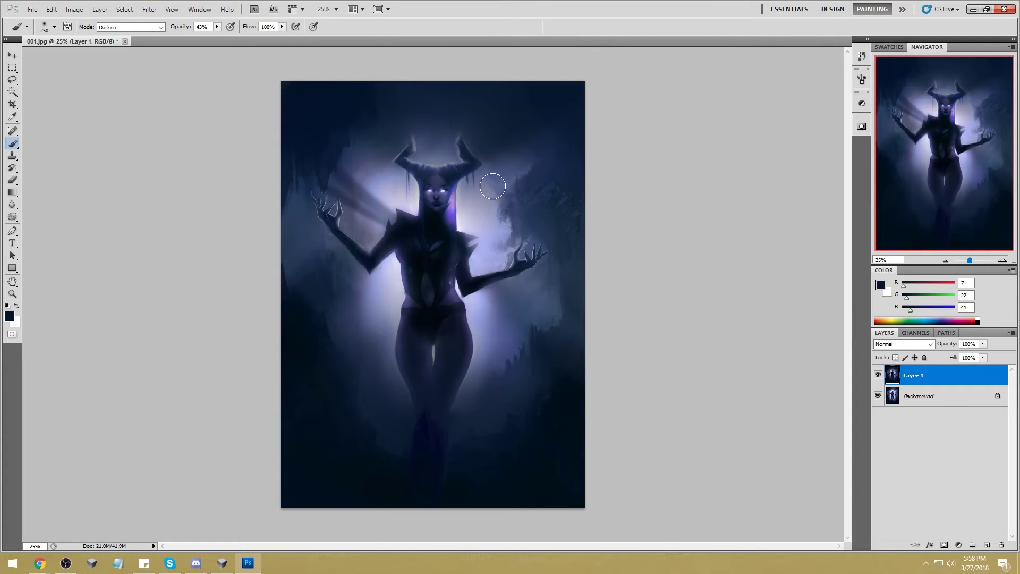
{"action": "key", "text": "ctrl+z"}
{"action": "key", "text": "1"}
{"action": "key", "text": "2"}
{"action": "key", "text": "bracketright"}
{"action": "key", "text": "bracketright"}
{"action": "key", "text": "bracketright"}
{"action": "key", "text": "bracketright"}
{"action": "key", "text": "bracketleft"}
{"action": "key", "text": "bracketleft"}
{"action": "key", "text": "bracketleft"}
{"action": "key", "text": "bracketleft"}
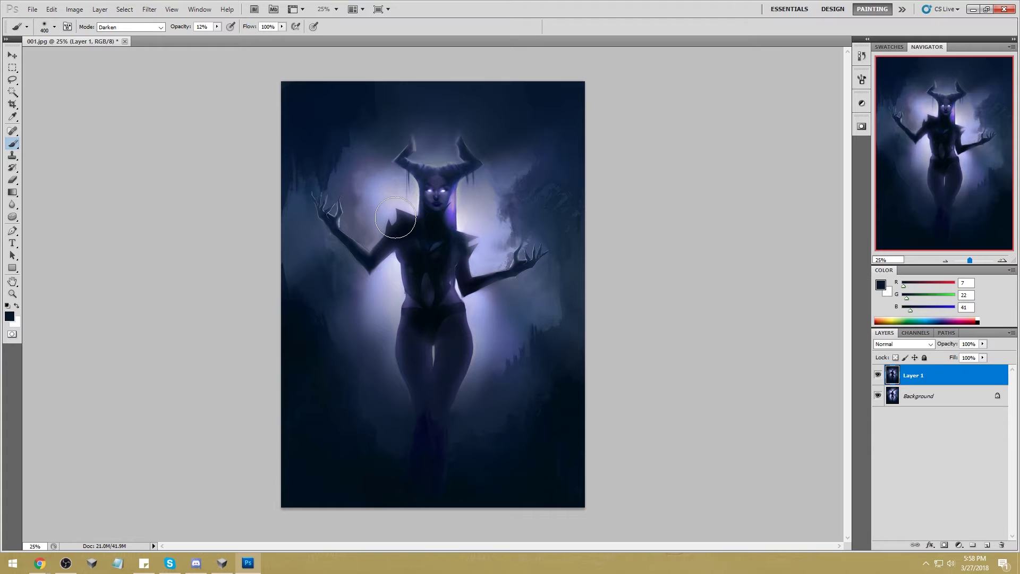
Step: Darken the haze on both sides of the head, undo stray strokes, and compare with Layer 1 hidden
{"action": "mouse_move", "coordinate": [325, 161]}
{"action": "left_mouse_down"}
{"action": "mouse_move", "coordinate": [402, 216]}
{"action": "mouse_move", "coordinate": [353, 191]}
{"action": "mouse_move", "coordinate": [373, 217]}
{"action": "left_mouse_up"}
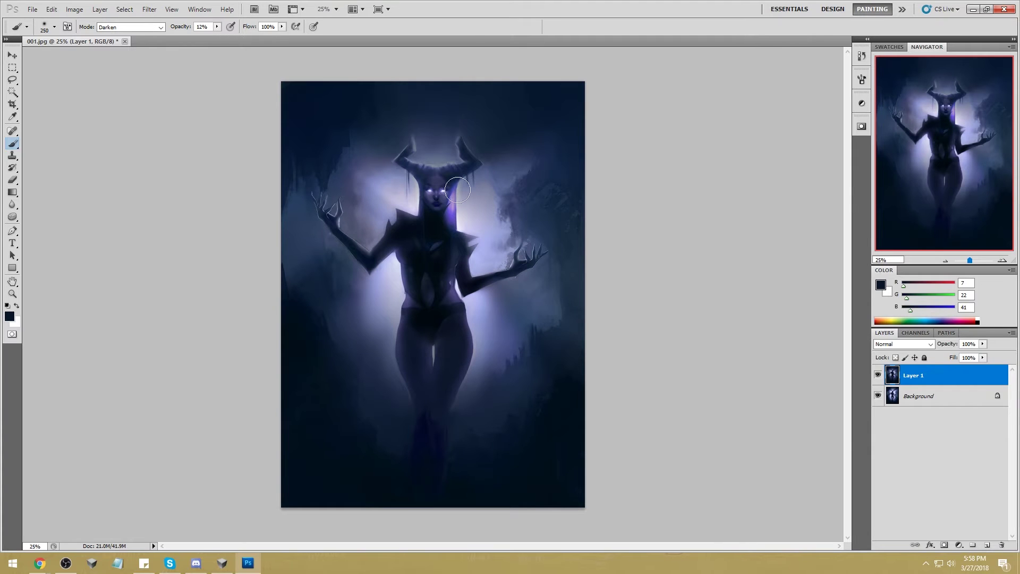
{"action": "mouse_move", "coordinate": [511, 217]}
{"action": "left_mouse_down"}
{"action": "mouse_move", "coordinate": [485, 264]}
{"action": "mouse_move", "coordinate": [450, 246]}
{"action": "mouse_move", "coordinate": [554, 264]}
{"action": "mouse_move", "coordinate": [537, 262]}
{"action": "mouse_move", "coordinate": [579, 327]}
{"action": "mouse_move", "coordinate": [575, 355]}
{"action": "mouse_move", "coordinate": [556, 273]}
{"action": "mouse_move", "coordinate": [597, 293]}
{"action": "mouse_move", "coordinate": [598, 284]}
{"action": "mouse_move", "coordinate": [555, 267]}
{"action": "mouse_move", "coordinate": [513, 278]}
{"action": "mouse_move", "coordinate": [527, 297]}
{"action": "mouse_move", "coordinate": [589, 319]}
{"action": "mouse_move", "coordinate": [537, 232]}
{"action": "mouse_move", "coordinate": [413, 260]}
{"action": "mouse_move", "coordinate": [447, 276]}
{"action": "mouse_move", "coordinate": [397, 283]}
{"action": "mouse_move", "coordinate": [344, 350]}
{"action": "mouse_move", "coordinate": [421, 279]}
{"action": "mouse_move", "coordinate": [273, 386]}
{"action": "mouse_move", "coordinate": [388, 322]}
{"action": "left_mouse_up"}
{"action": "key", "text": "ctrl+z"}
{"action": "left_click_drag", "start_coordinate": [466, 242], "coordinate": [481, 261]}
{"action": "key", "text": "ctrl+z"}
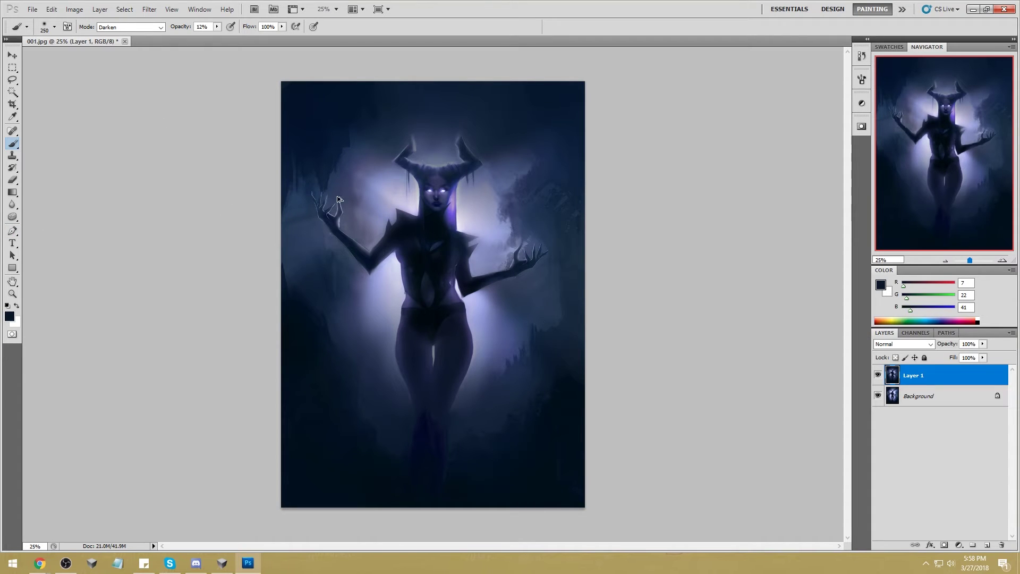
{"action": "left_click", "coordinate": [879, 377]}
{"action": "left_click", "coordinate": [878, 378]}
Step: Dodge the face with a 400 px brush set to Highlights so the eyes glow
{"action": "left_click", "coordinate": [13, 217]}
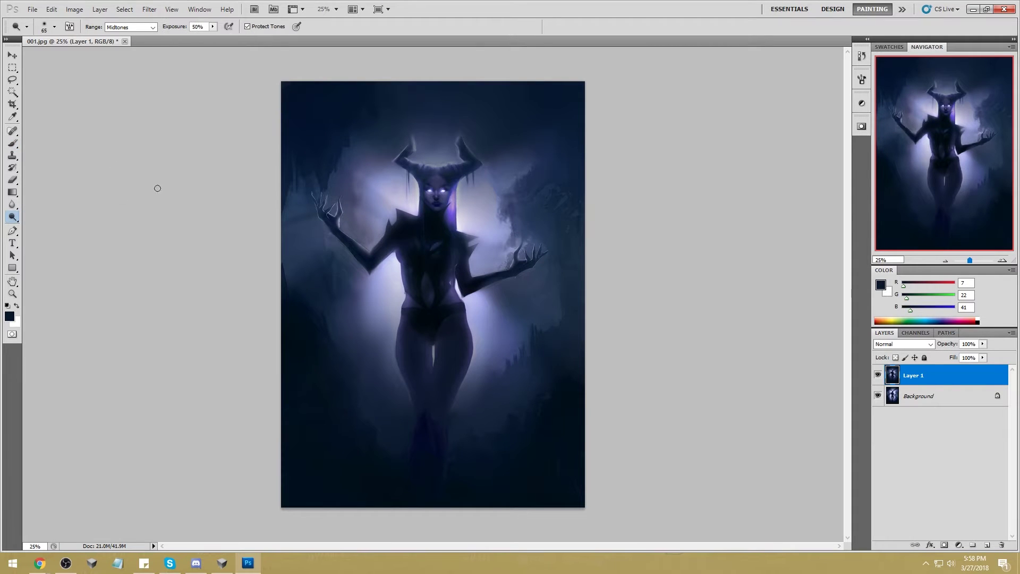
{"action": "key", "text": "bracketright"}
{"action": "key", "text": "bracketright"}
{"action": "key", "text": "bracketright"}
{"action": "key", "text": "bracketright"}
{"action": "key", "text": "bracketright"}
{"action": "key", "text": "bracketright"}
{"action": "key", "text": "bracketright"}
{"action": "key", "text": "bracketright"}
{"action": "key", "text": "bracketright"}
{"action": "key", "text": "bracketright"}
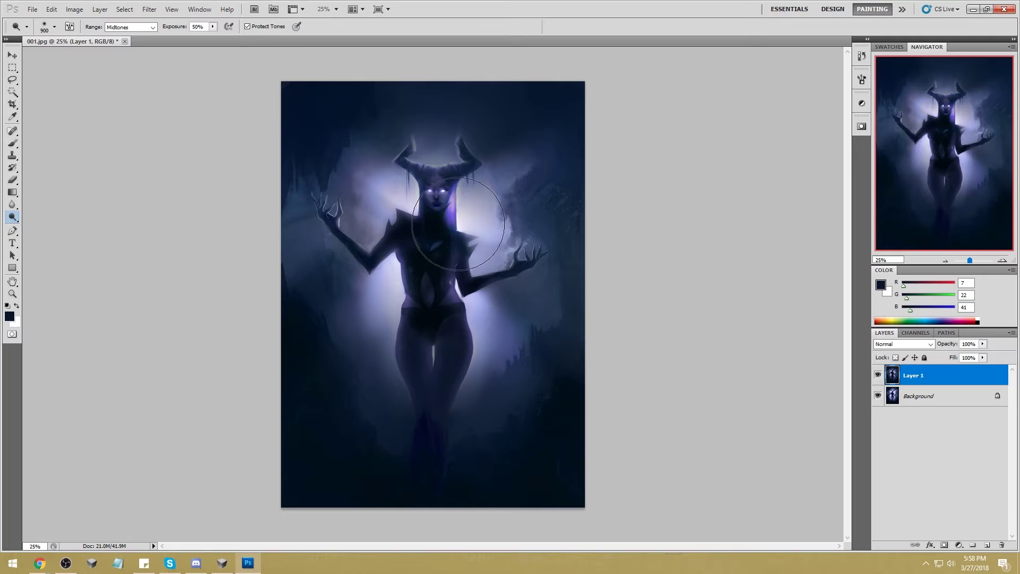
{"action": "left_click", "coordinate": [152, 27]}
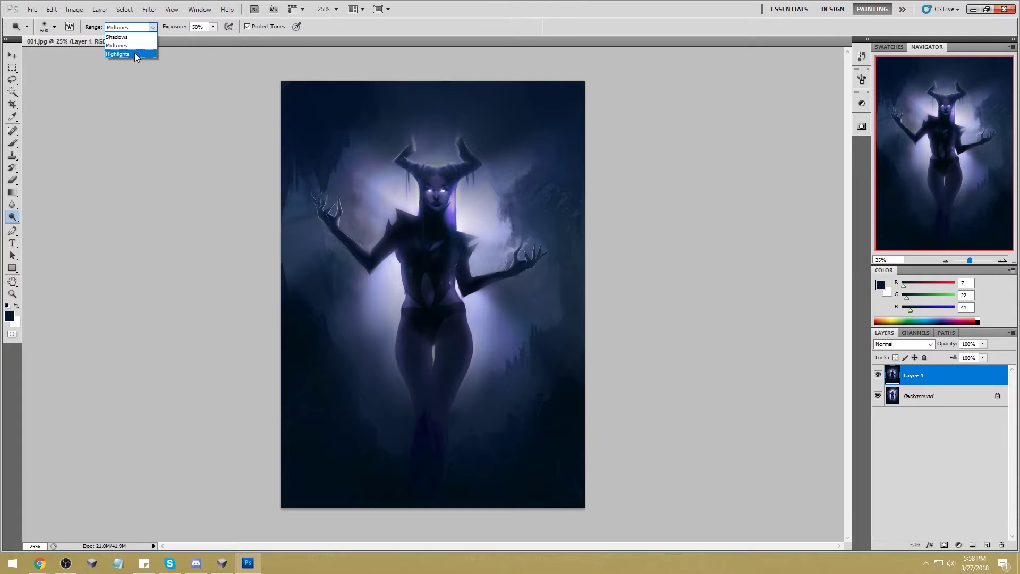
{"action": "left_click", "coordinate": [117, 54]}
{"action": "key", "text": "bracketleft"}
{"action": "key", "text": "bracketleft"}
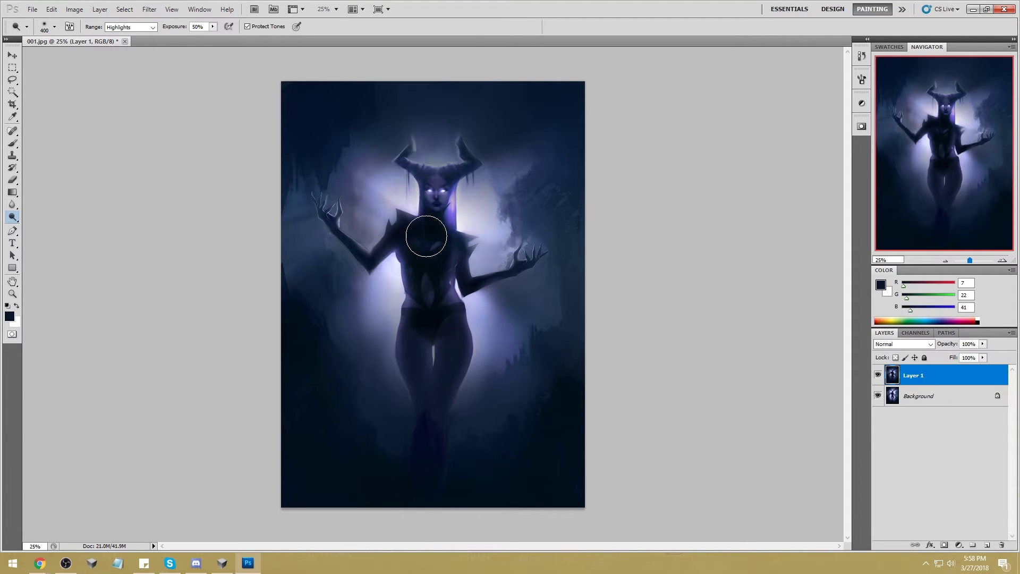
{"action": "mouse_move", "coordinate": [435, 210]}
{"action": "left_mouse_down"}
{"action": "mouse_move", "coordinate": [429, 192]}
{"action": "mouse_move", "coordinate": [442, 192]}
{"action": "mouse_move", "coordinate": [436, 207]}
{"action": "left_mouse_up"}
Step: At 27% exposure with Protect Tones off, brighten the thigh gap and compare with Layer 1 toggled
{"action": "left_click", "coordinate": [212, 27]}
{"action": "left_click_drag", "start_coordinate": [205, 40], "coordinate": [201, 40]}
{"action": "left_click", "coordinate": [247, 26]}
{"action": "left_click_drag", "start_coordinate": [433, 344], "coordinate": [432, 355]}
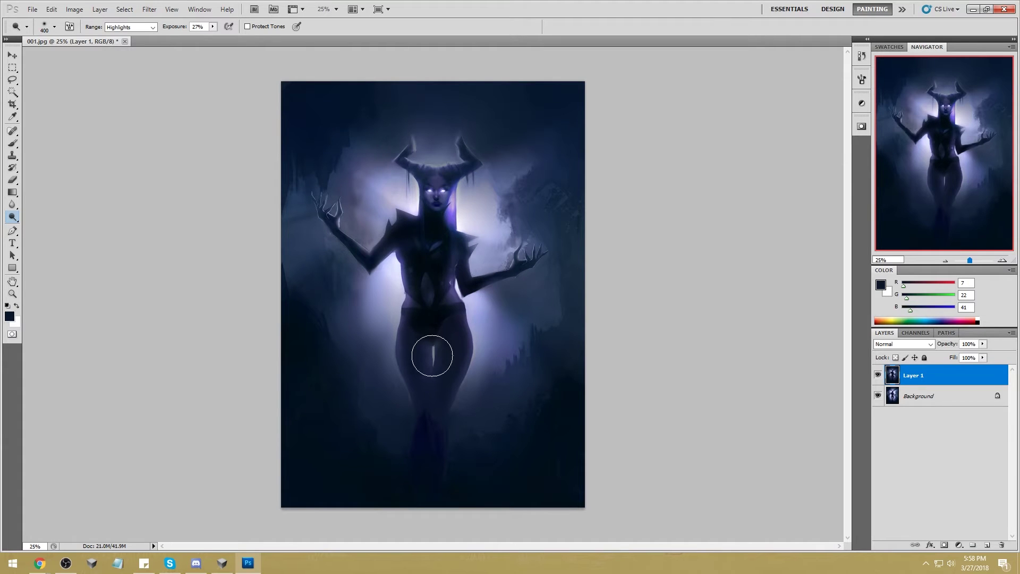
{"action": "left_click", "coordinate": [877, 376]}
{"action": "left_click", "coordinate": [877, 377]}
{"action": "left_click", "coordinate": [877, 381]}
{"action": "left_click", "coordinate": [880, 381]}
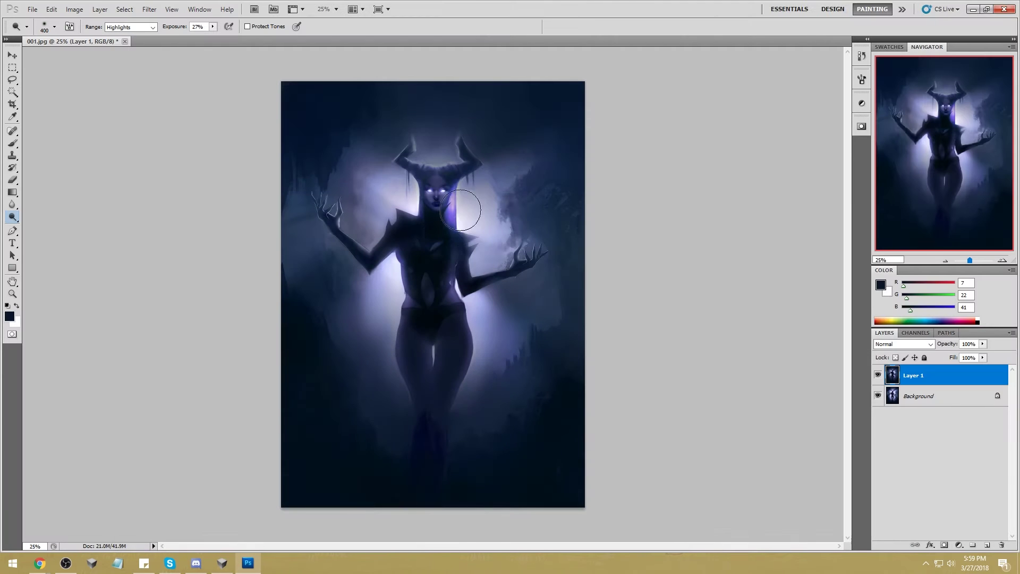
Step: Rotate the PortraitStudio view to study the directional lighting on the posed figure
{"action": "mouse_move", "coordinate": [460, 210]}
{"action": "left_mouse_down"}
{"action": "mouse_move", "coordinate": [447, 250]}
{"action": "mouse_move", "coordinate": [455, 258]}
{"action": "mouse_move", "coordinate": [478, 234]}
{"action": "mouse_move", "coordinate": [473, 207]}
{"action": "mouse_move", "coordinate": [445, 185]}
{"action": "mouse_move", "coordinate": [484, 246]}
{"action": "mouse_move", "coordinate": [471, 309]}
{"action": "mouse_move", "coordinate": [448, 304]}
{"action": "left_mouse_up"}
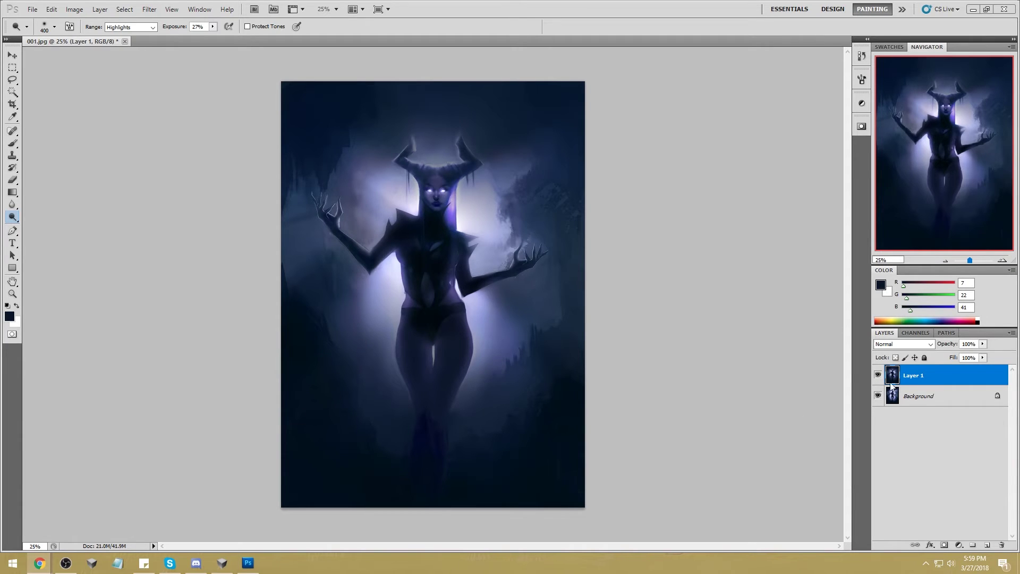
Step: Glance at PortraitStudio, compare the paint-over on and off, and cancel closing 001.jpg
{"action": "left_click", "coordinate": [222, 563]}
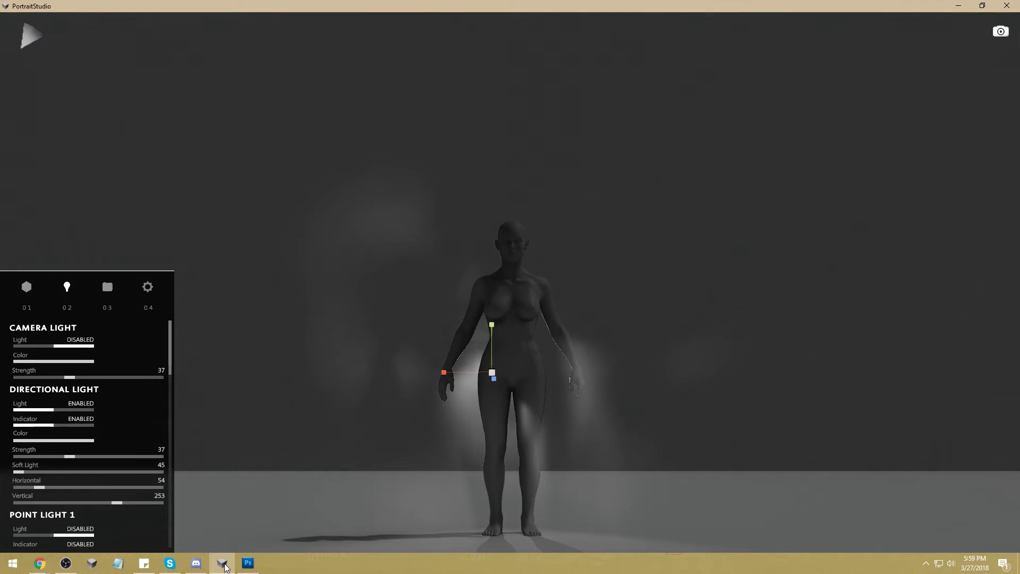
{"action": "left_click", "coordinate": [223, 565]}
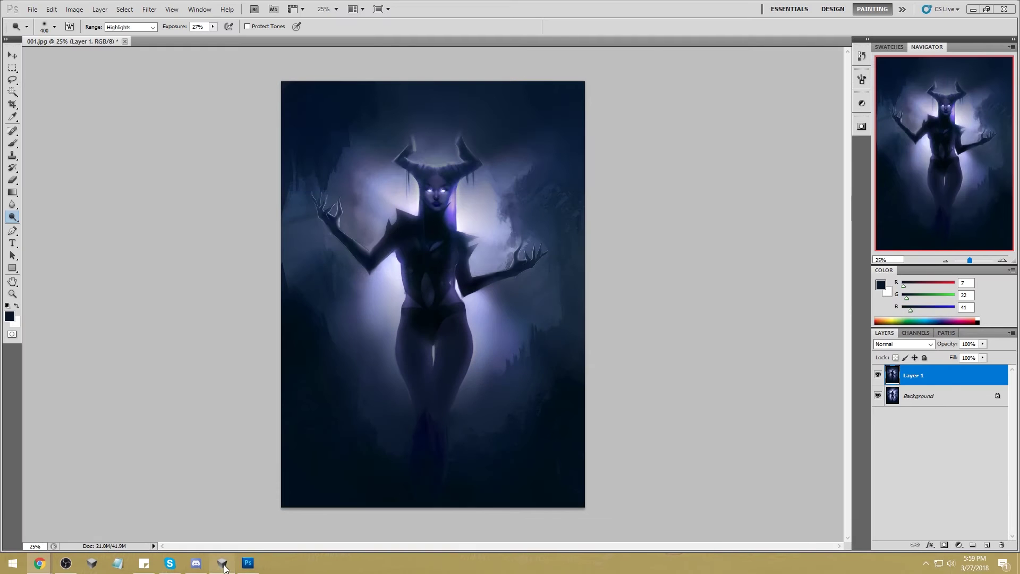
{"action": "left_click", "coordinate": [877, 375]}
{"action": "left_click", "coordinate": [878, 375]}
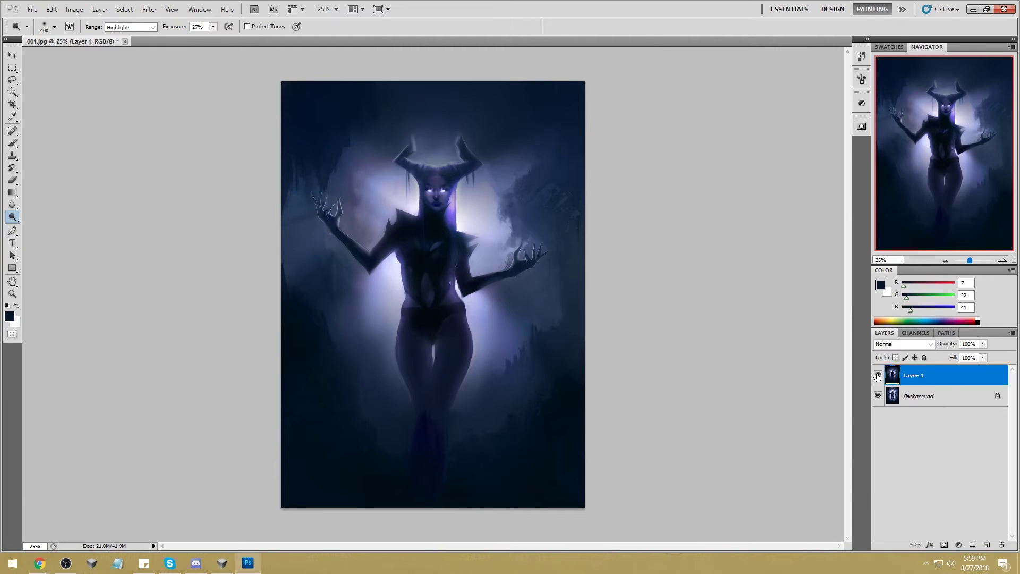
{"action": "left_click", "coordinate": [125, 41]}
{"action": "left_click", "coordinate": [553, 210]}
Step: Flatten the image, un-maximize the window, and drag Milo With Fae from the desktop into Photoshop
{"action": "right_click", "coordinate": [912, 383]}
{"action": "left_click", "coordinate": [924, 447]}
{"action": "left_click_drag", "start_coordinate": [478, 18], "coordinate": [503, 21]}
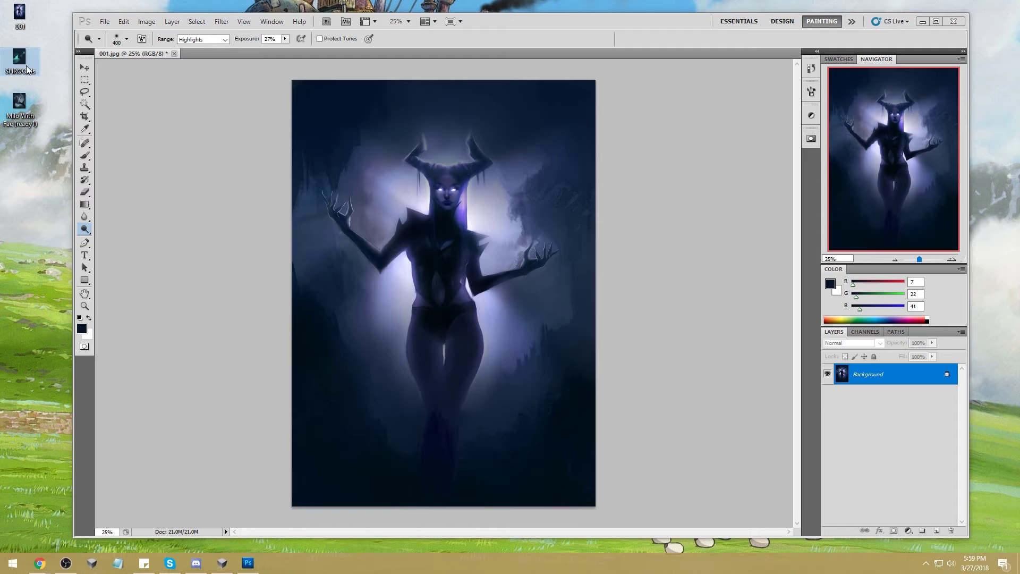
{"action": "left_click", "coordinate": [19, 106]}
{"action": "left_click_drag", "start_coordinate": [467, 57], "coordinate": [489, 54]}
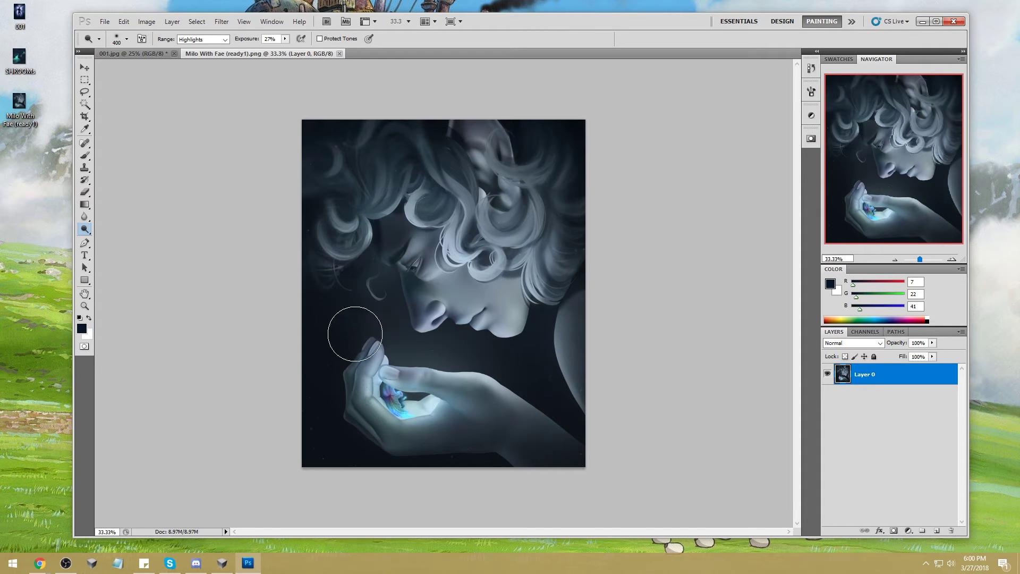
Step: Dodge the cupped hand's glow, undo it, then Magic Wand-select the dark background at Tolerance 15
{"action": "mouse_move", "coordinate": [387, 398]}
{"action": "left_mouse_down"}
{"action": "mouse_move", "coordinate": [404, 396]}
{"action": "mouse_move", "coordinate": [395, 388]}
{"action": "mouse_move", "coordinate": [406, 401]}
{"action": "left_mouse_up"}
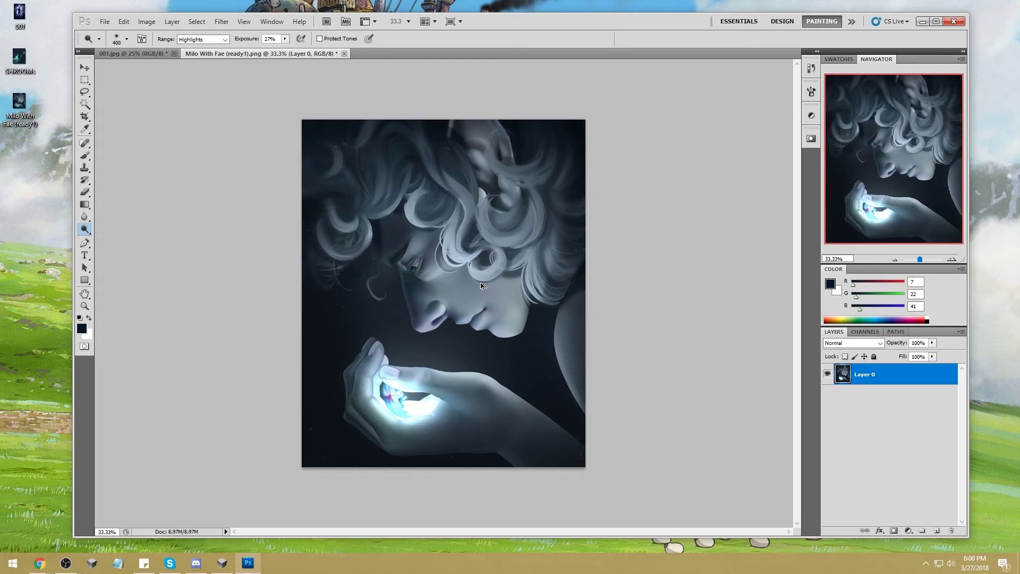
{"action": "key", "text": "ctrl+alt+z"}
{"action": "key", "text": "ctrl+alt+z"}
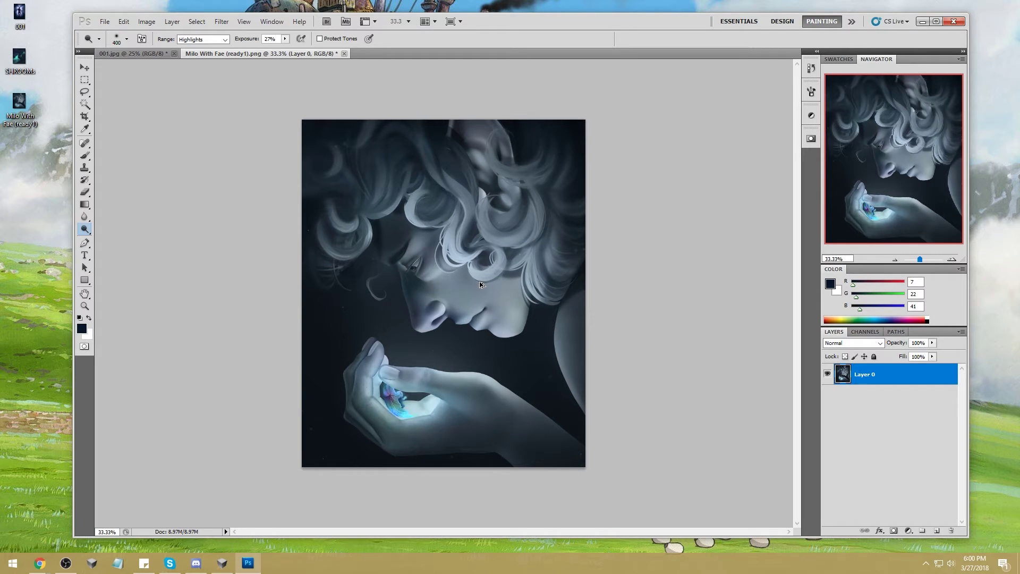
{"action": "left_click", "coordinate": [85, 104]}
{"action": "left_click", "coordinate": [384, 326]}
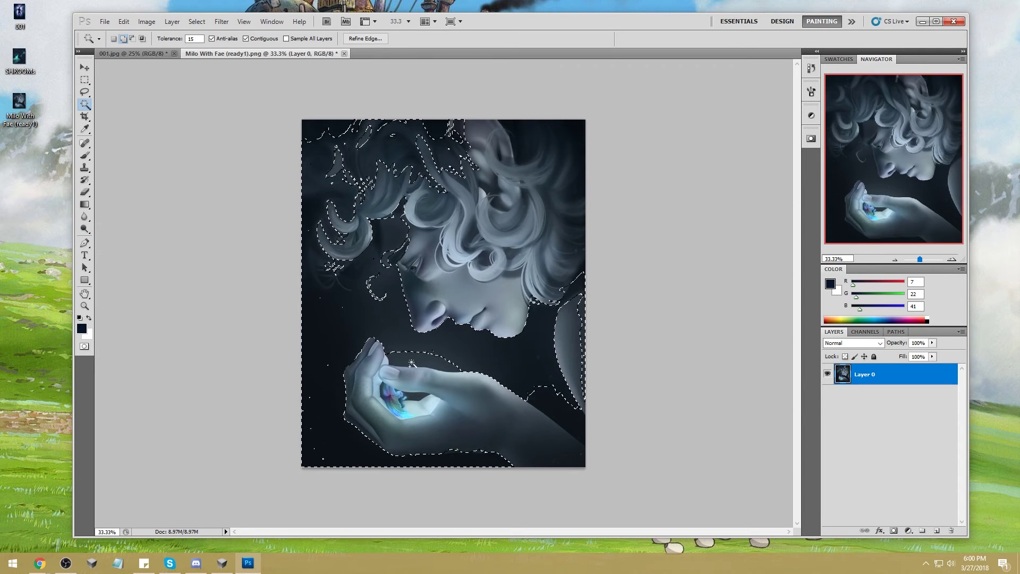
Step: Add the eye area and right-edge shoulder to the background selection, removing stray lower-right bits
{"action": "left_click", "coordinate": [416, 398], "text": "shift"}
{"action": "key", "text": "l"}
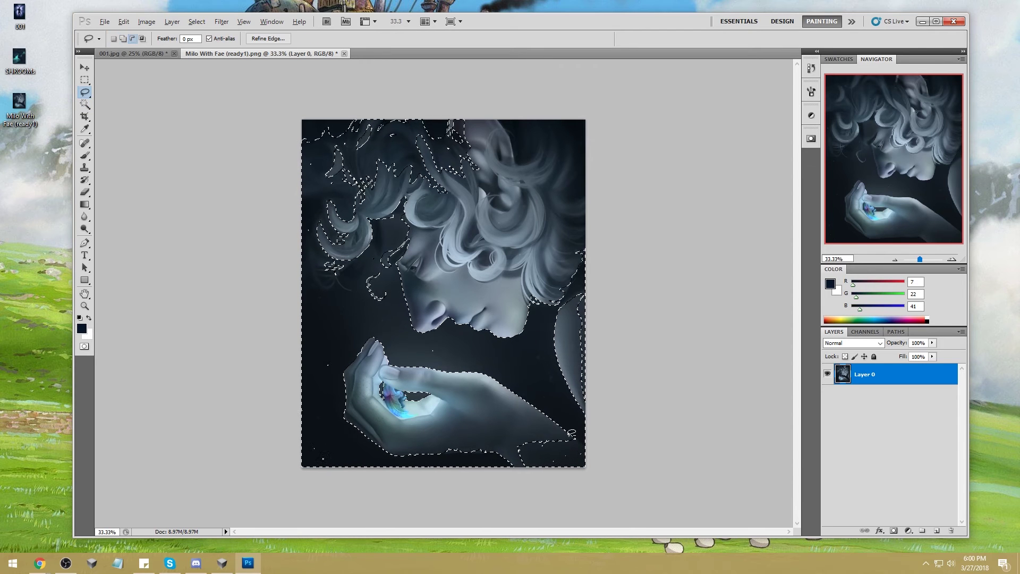
{"action": "mouse_move", "coordinate": [545, 488]}
{"action": "left_mouse_down"}
{"action": "mouse_move", "coordinate": [539, 423]}
{"action": "mouse_move", "coordinate": [511, 451]}
{"action": "mouse_move", "coordinate": [589, 441]}
{"action": "left_mouse_up"}
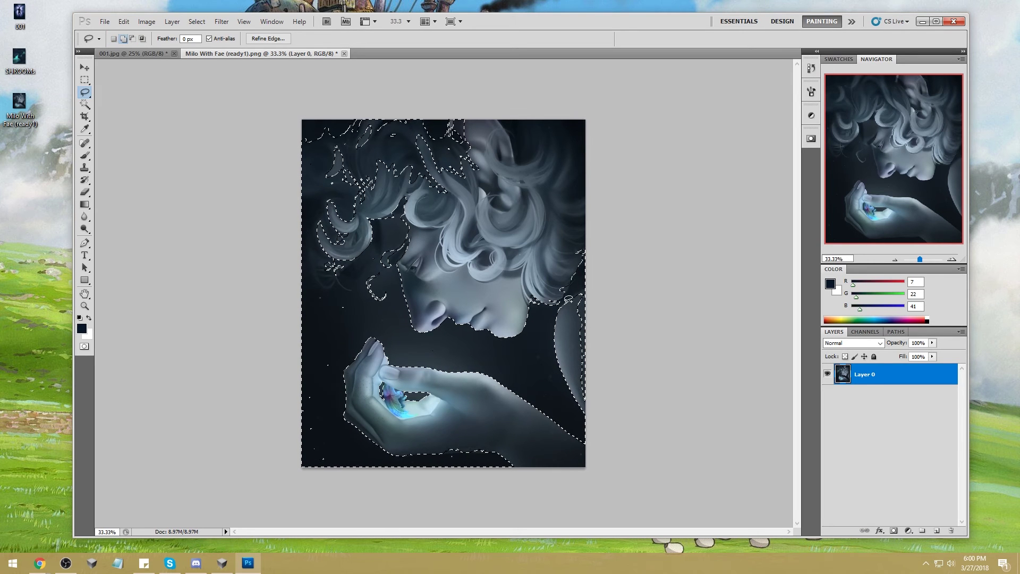
{"action": "mouse_move", "coordinate": [562, 305]}
{"action": "left_mouse_down"}
{"action": "mouse_move", "coordinate": [585, 251]}
{"action": "mouse_move", "coordinate": [565, 301]}
{"action": "left_mouse_up"}
{"action": "left_click_drag", "start_coordinate": [617, 401], "coordinate": [640, 163]}
{"action": "left_click_drag", "start_coordinate": [565, 299], "coordinate": [555, 301]}
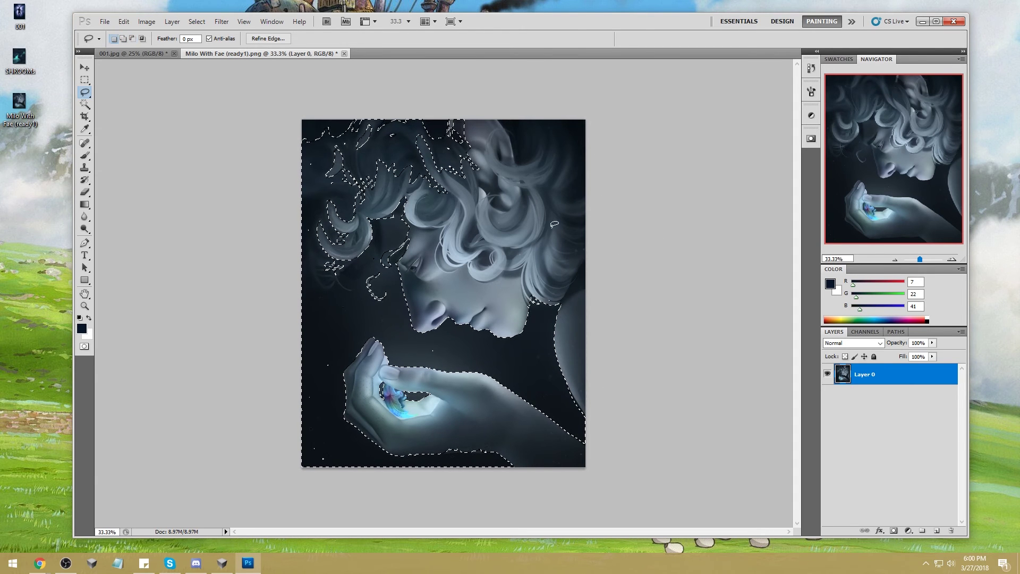
{"action": "left_click_drag", "start_coordinate": [576, 187], "coordinate": [588, 413]}
Step: Cut the hair out of the selection and add pieces beside the eye and the bottom-left corner
{"action": "left_click_drag", "start_coordinate": [359, 244], "coordinate": [402, 264]}
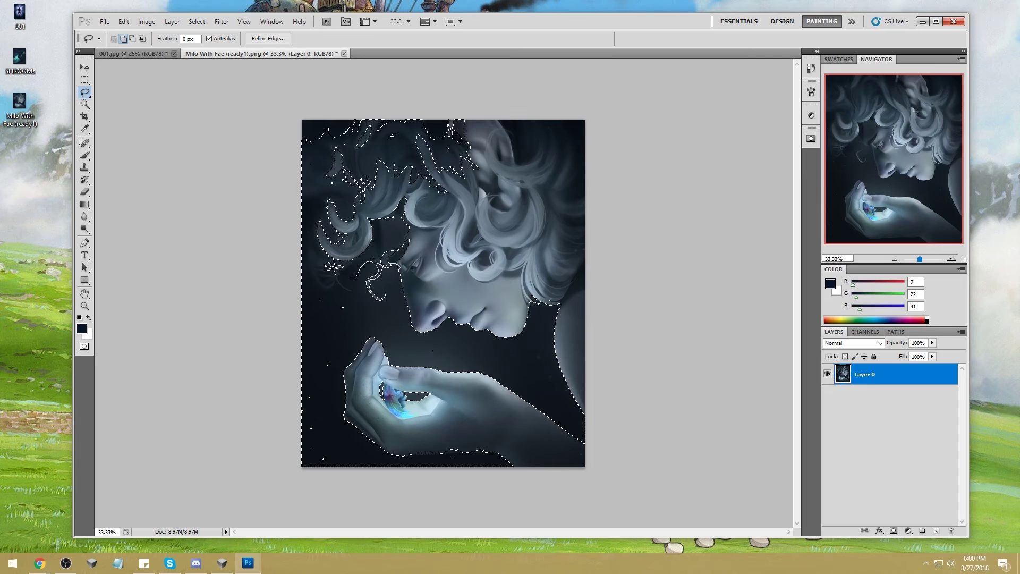
{"action": "left_click_drag", "start_coordinate": [344, 71], "coordinate": [547, 126]}
{"action": "mouse_move", "coordinate": [398, 267]}
{"action": "left_mouse_down"}
{"action": "mouse_move", "coordinate": [355, 265]}
{"action": "mouse_move", "coordinate": [375, 253]}
{"action": "mouse_move", "coordinate": [396, 267]}
{"action": "mouse_move", "coordinate": [318, 276]}
{"action": "mouse_move", "coordinate": [290, 227]}
{"action": "left_mouse_up"}
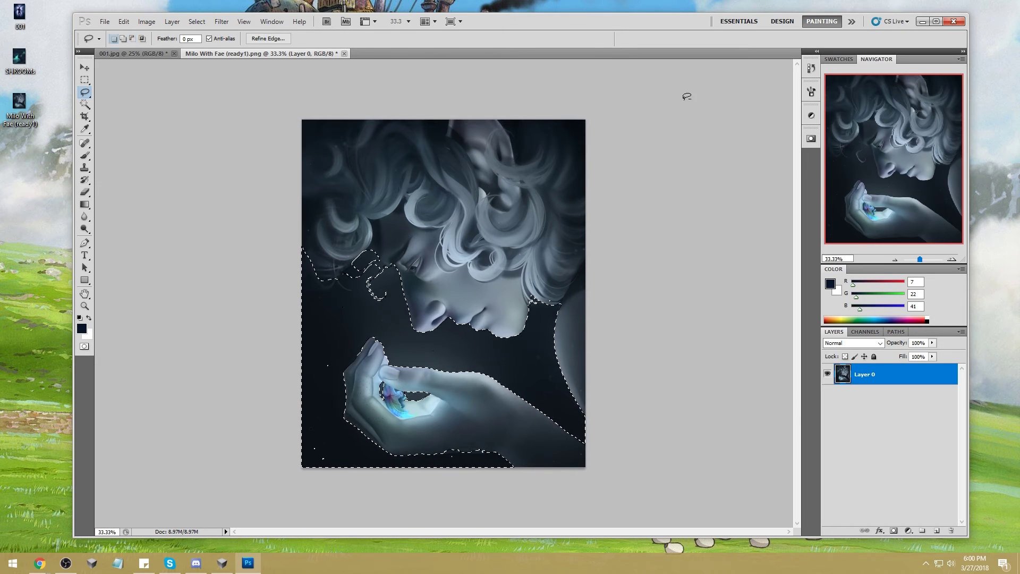
{"action": "left_click_drag", "start_coordinate": [328, 444], "coordinate": [282, 398]}
{"action": "left_click_drag", "start_coordinate": [335, 467], "coordinate": [340, 470]}
Step: Copy the selected background onto a new Layer 1 and raise its Lightness by +20
{"action": "key", "text": "ctrl+j"}
{"action": "key", "text": "v"}
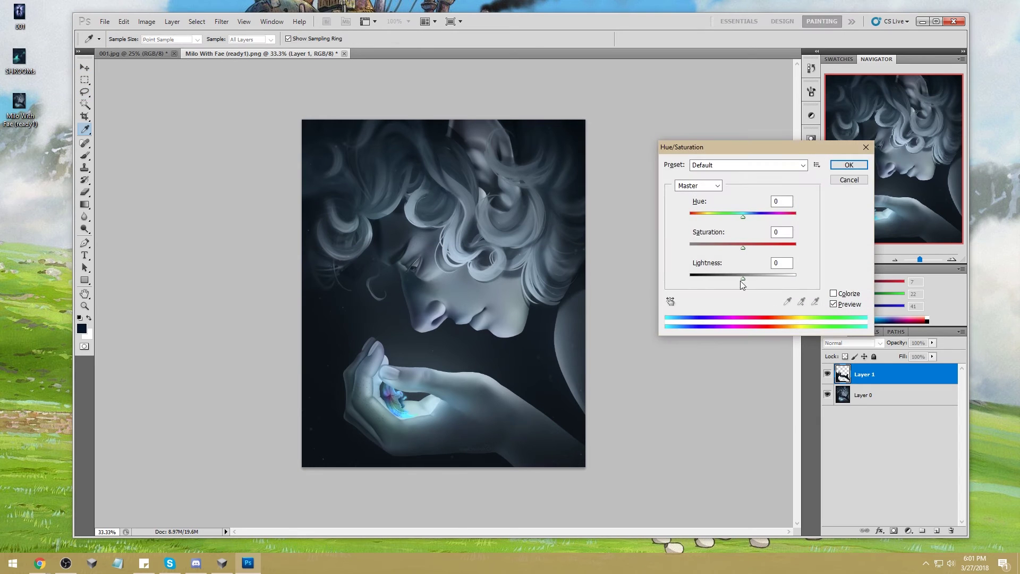
{"action": "left_click_drag", "start_coordinate": [741, 279], "coordinate": [755, 278]}
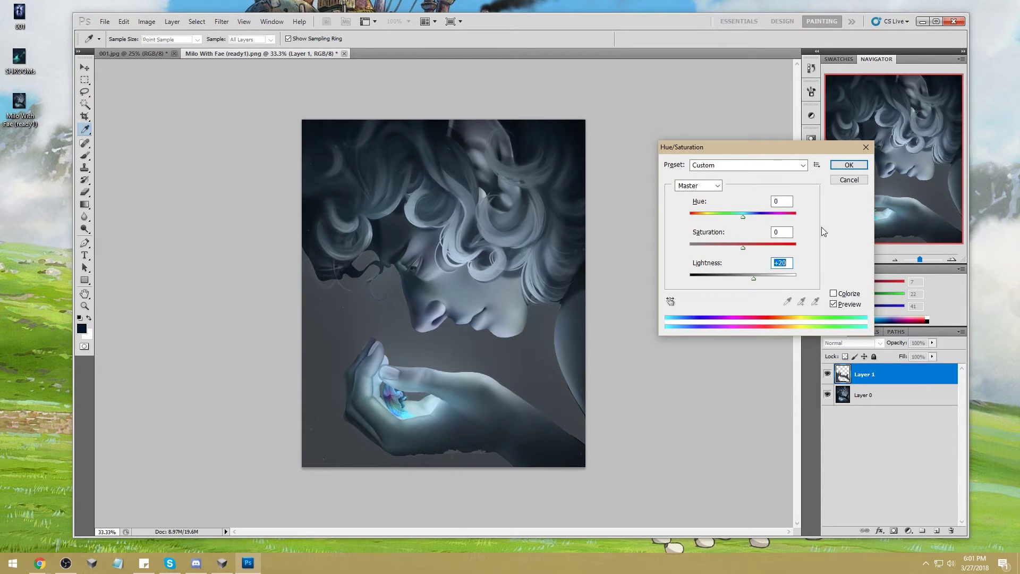
{"action": "left_click", "coordinate": [848, 165]}
Step: Try the canvas context menu and Select All, then undo back to the figure-shaped selection
{"action": "key", "text": "m"}
{"action": "right_click", "coordinate": [500, 301]}
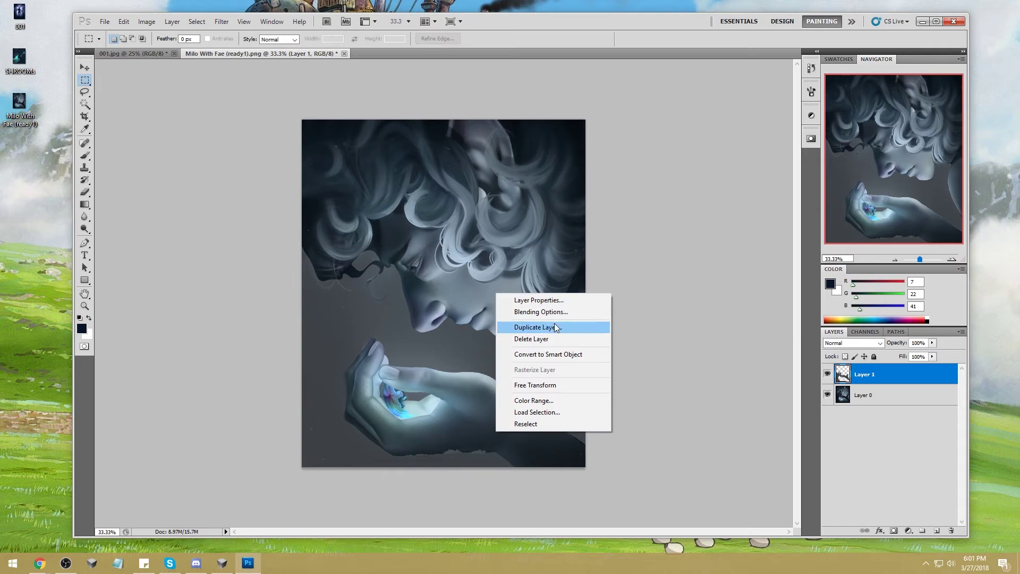
{"action": "left_click", "coordinate": [801, 372]}
{"action": "right_click", "coordinate": [501, 301]}
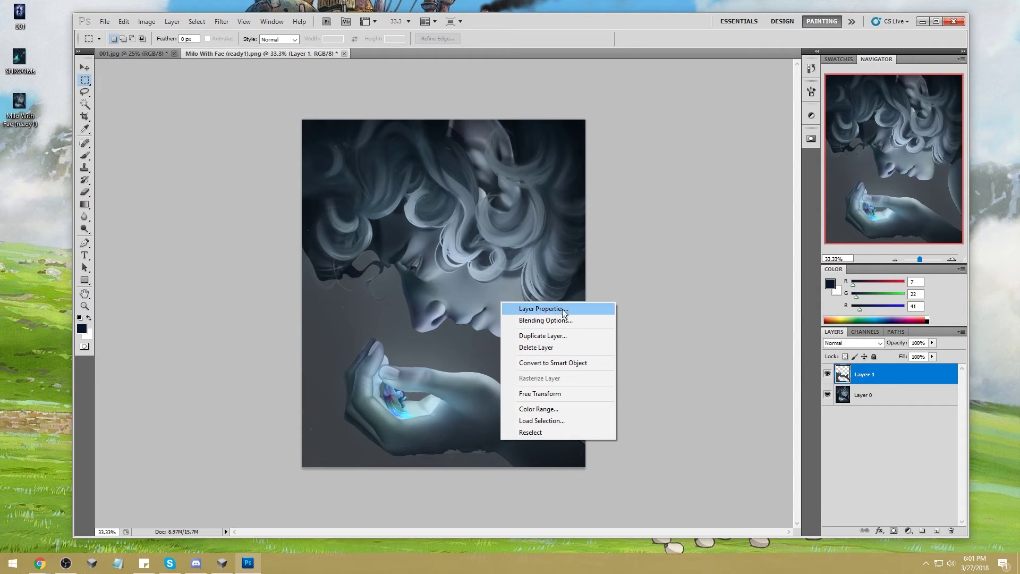
{"action": "key", "text": "Escape"}
{"action": "key", "text": "ctrl+a"}
{"action": "key", "text": "v"}
{"action": "key", "text": "ctrl+z"}
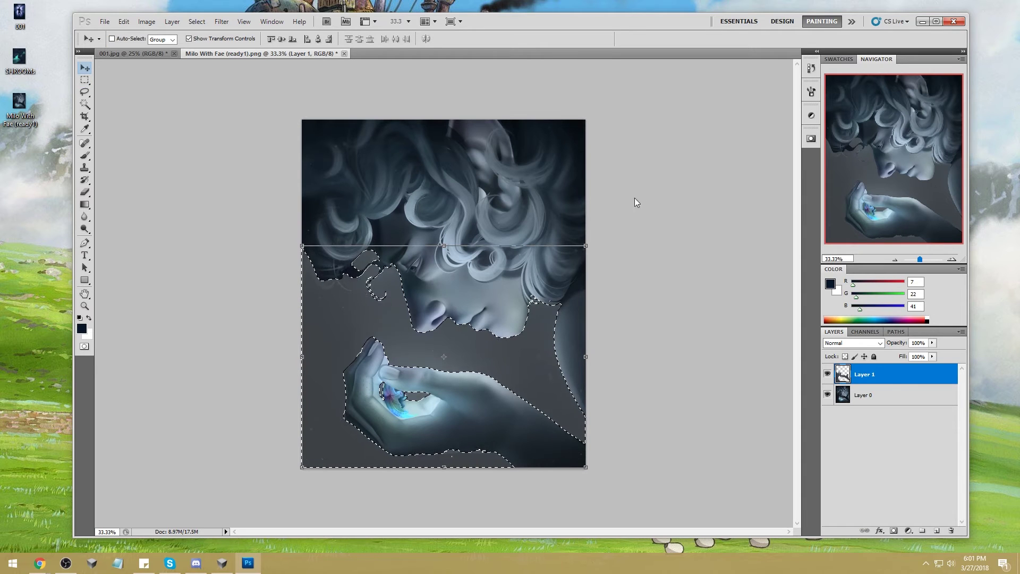
Step: Invert the selection onto the figure and make Layer 0 active for a Levels adjustment
{"action": "key", "text": "m"}
{"action": "right_click", "coordinate": [469, 302]}
{"action": "left_click", "coordinate": [514, 321]}
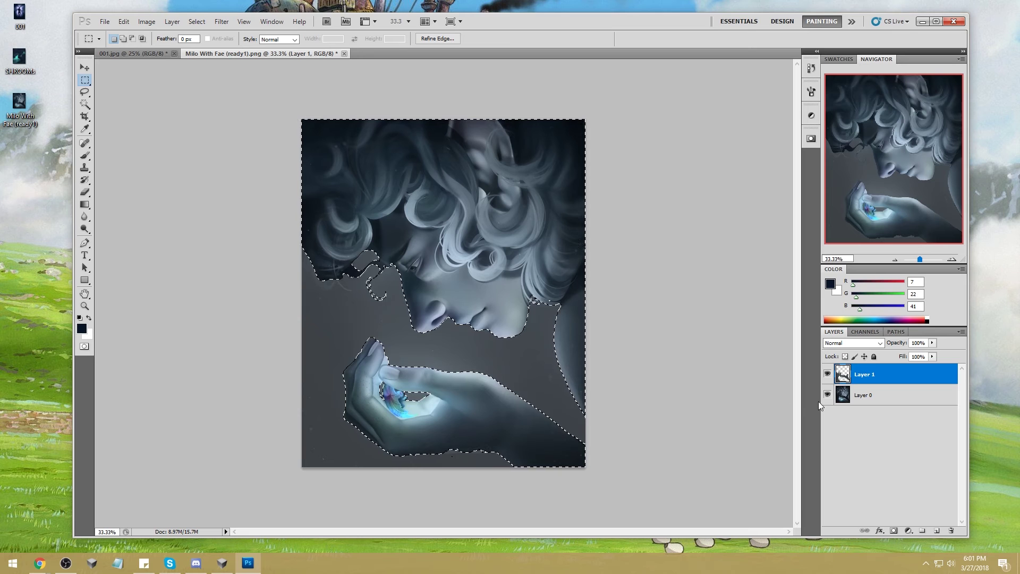
{"action": "left_click", "coordinate": [869, 397]}
{"action": "key", "text": "ctrl+l"}
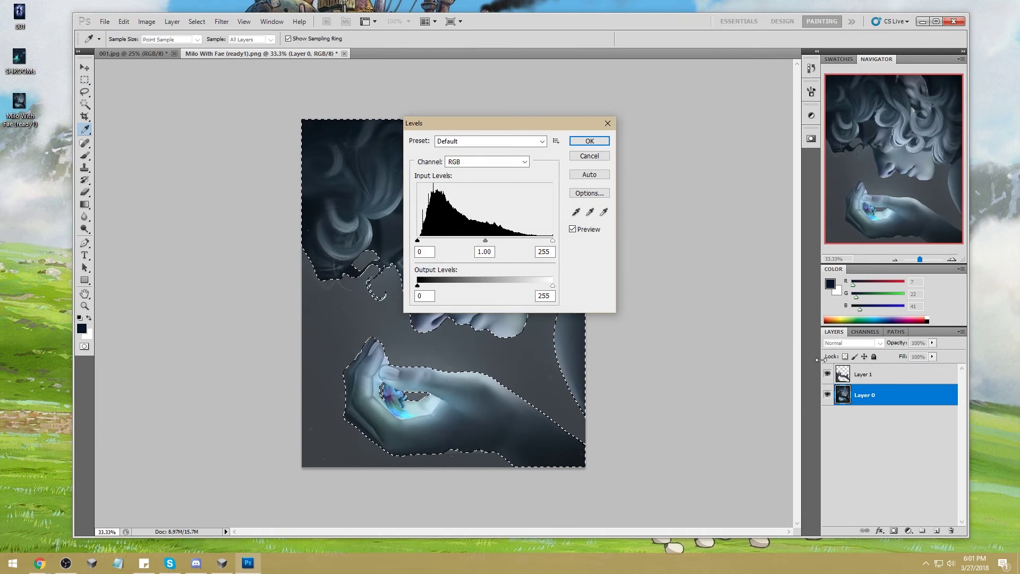
Step: Apply Levels to Layer 0 with black point 4, midtone 0.95 and white point 240
{"action": "left_click_drag", "start_coordinate": [510, 117], "coordinate": [740, 121]}
{"action": "left_click_drag", "start_coordinate": [659, 242], "coordinate": [661, 243]}
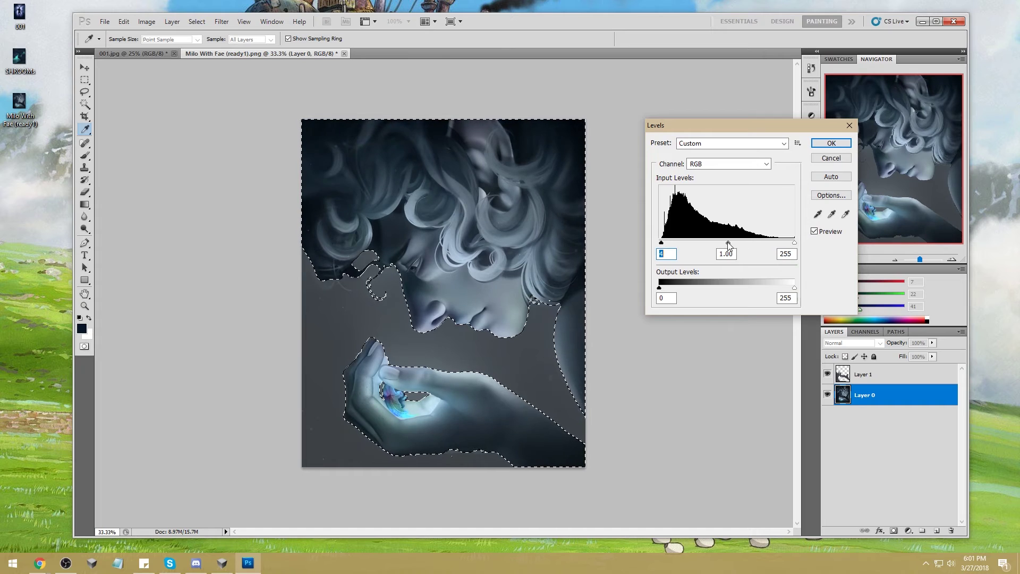
{"action": "left_click_drag", "start_coordinate": [728, 242], "coordinate": [731, 242]}
{"action": "left_click_drag", "start_coordinate": [760, 126], "coordinate": [736, 132]}
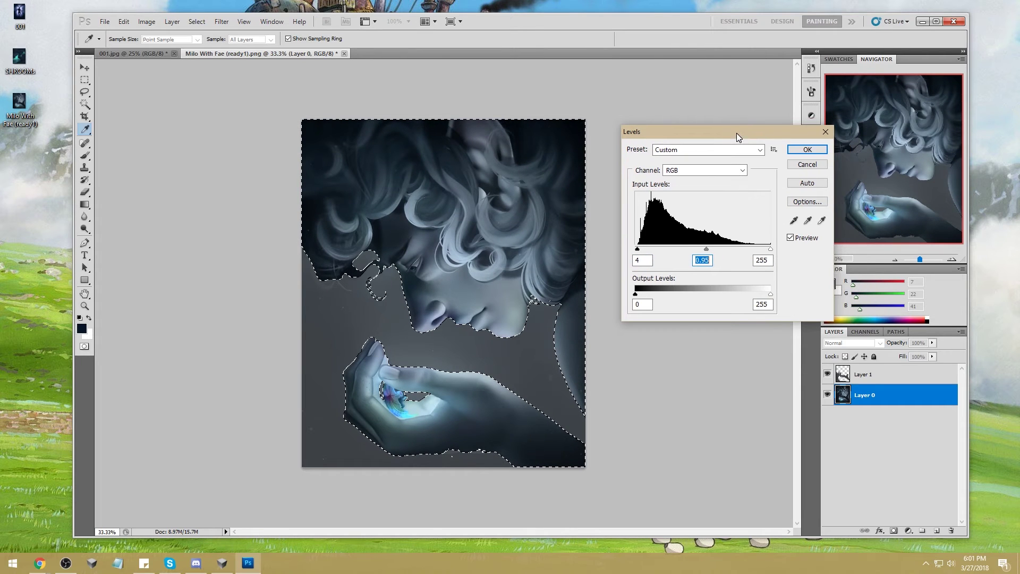
{"action": "left_click", "coordinate": [636, 250]}
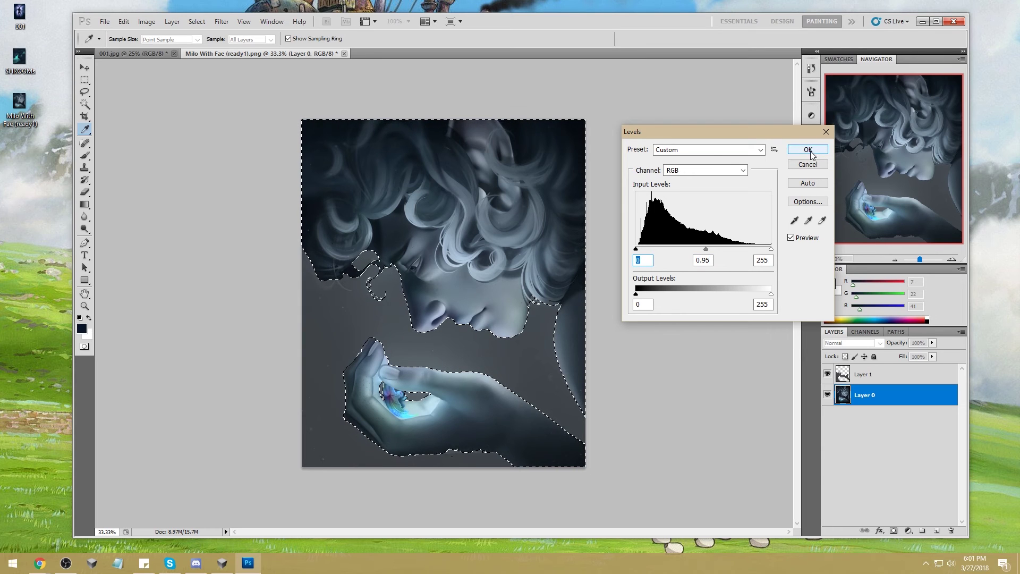
{"action": "left_click_drag", "start_coordinate": [771, 248], "coordinate": [764, 252]}
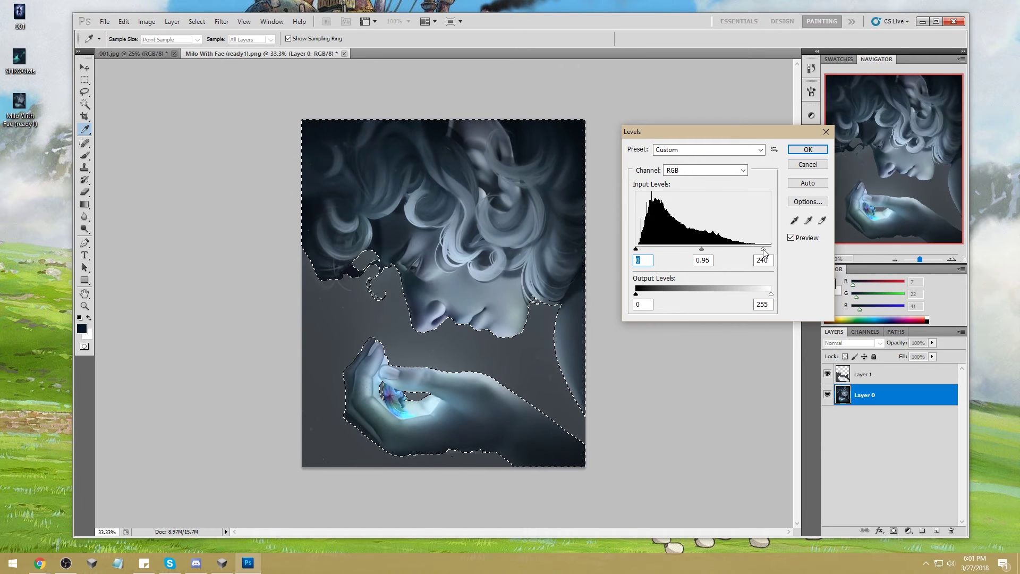
{"action": "left_click", "coordinate": [807, 149]}
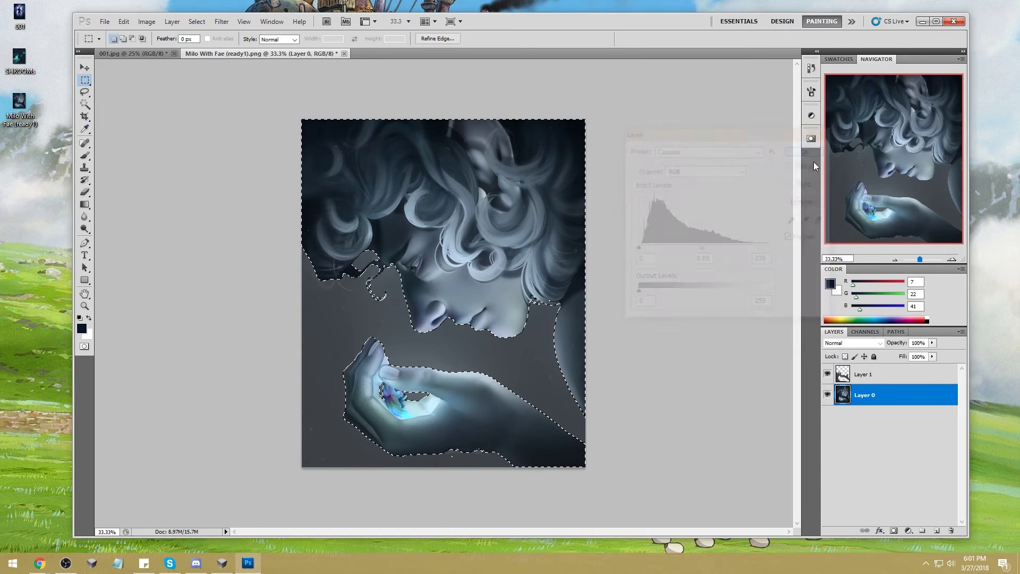
Step: On Layer 1, try +10 saturation and cancel it, then clear the selection
{"action": "left_click", "coordinate": [873, 377]}
{"action": "key", "text": "ctrl+u"}
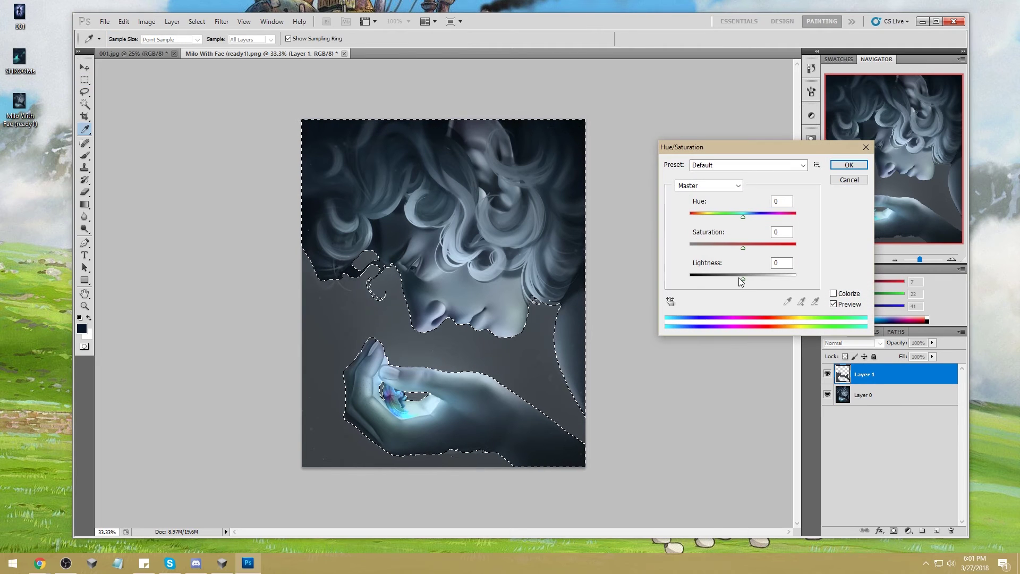
{"action": "left_click_drag", "start_coordinate": [743, 247], "coordinate": [746, 248]}
{"action": "left_click", "coordinate": [849, 179]}
{"action": "key", "text": "m"}
{"action": "right_click", "coordinate": [587, 257]}
{"action": "left_click", "coordinate": [611, 258]}
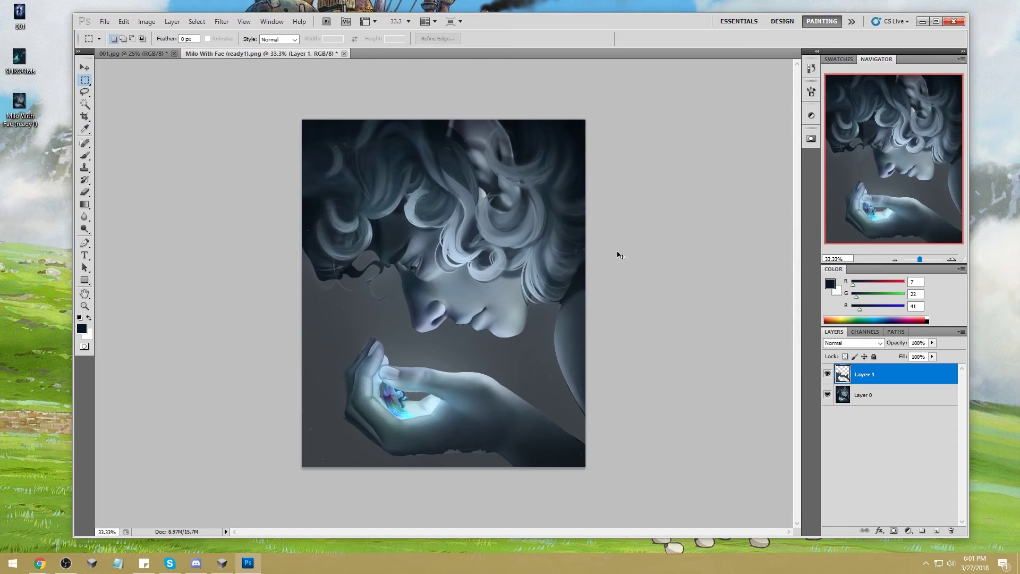
Step: Boost Layer 1's saturation to +55 for a bluer figure and apply it
{"action": "key", "text": "ctrl+u"}
{"action": "left_click_drag", "start_coordinate": [746, 246], "coordinate": [790, 246]}
{"action": "left_click_drag", "start_coordinate": [804, 147], "coordinate": [753, 176]}
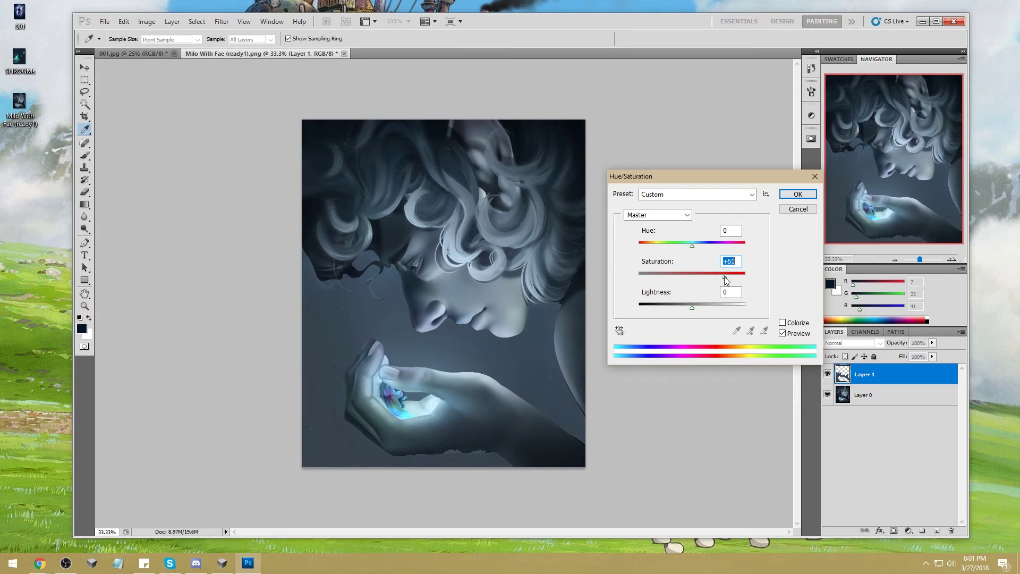
{"action": "left_click", "coordinate": [798, 194]}
Step: Load Layer 1's outline, invert it to the background on Layer 0, and sample a dark blue with the Brush
{"action": "left_click", "coordinate": [854, 380], "text": "ctrl"}
{"action": "key", "text": "v"}
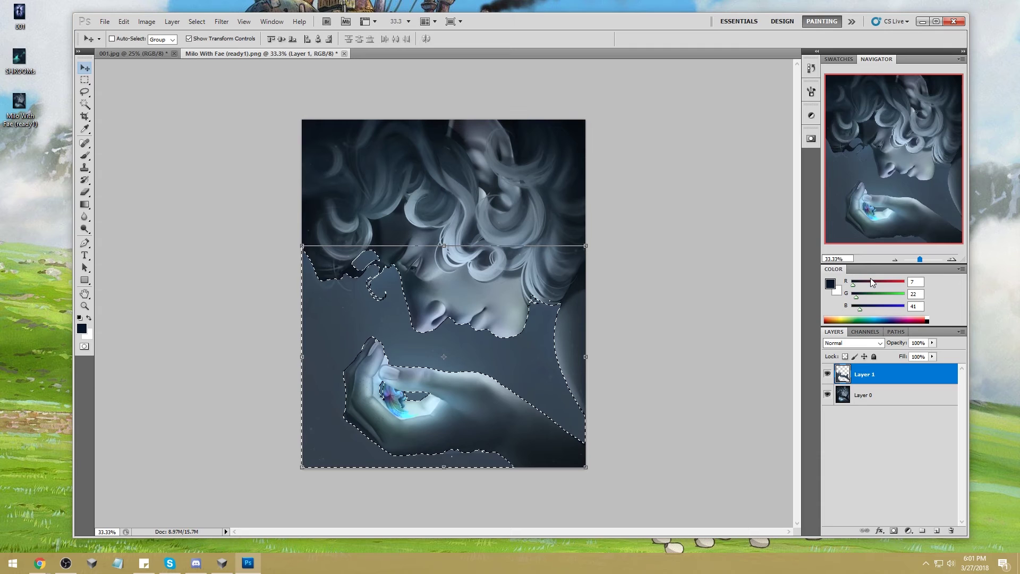
{"action": "key", "text": "m"}
{"action": "right_click", "coordinate": [452, 296]}
{"action": "left_click", "coordinate": [489, 317]}
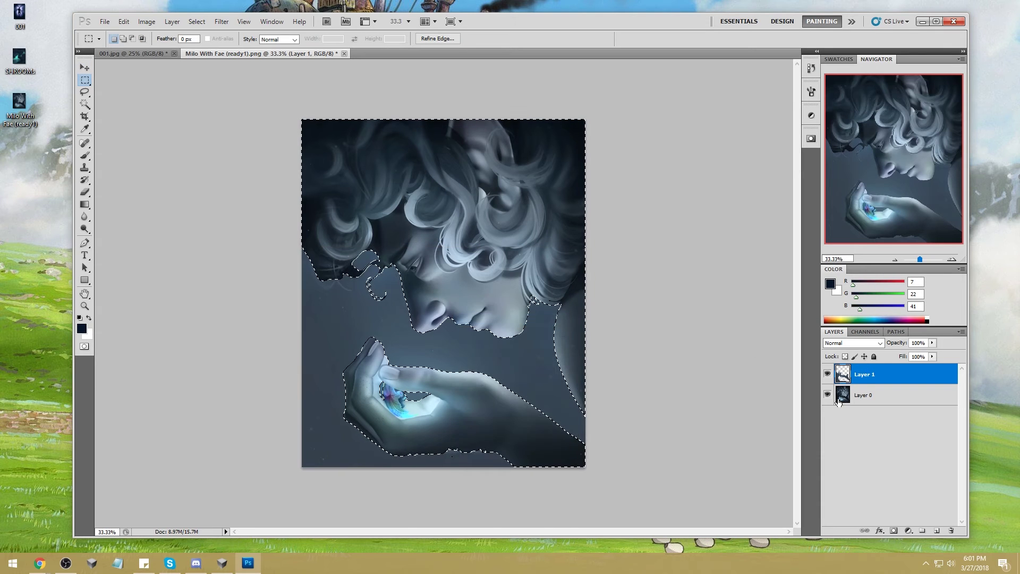
{"action": "left_click", "coordinate": [833, 396]}
{"action": "key", "text": "ctrl+d"}
{"action": "key", "text": "b"}
{"action": "left_click", "coordinate": [400, 221], "text": "alt"}
Step: Set the brush to 24% opacity, undo a trial dark stroke over the hair, and size it to 300 px
{"action": "key", "text": "bracketright"}
{"action": "key", "text": "bracketright"}
{"action": "key", "text": "bracketright"}
{"action": "key", "text": "bracketright"}
{"action": "key", "text": "bracketright"}
{"action": "key", "text": "bracketright"}
{"action": "key", "text": "bracketright"}
{"action": "key", "text": "bracketright"}
{"action": "key", "text": "bracketright"}
{"action": "key", "text": "bracketright"}
{"action": "key", "text": "bracketright"}
{"action": "key", "text": "bracketright"}
{"action": "key", "text": "bracketright"}
{"action": "key", "text": "bracketright"}
{"action": "key", "text": "bracketright"}
{"action": "key", "text": "bracketright"}
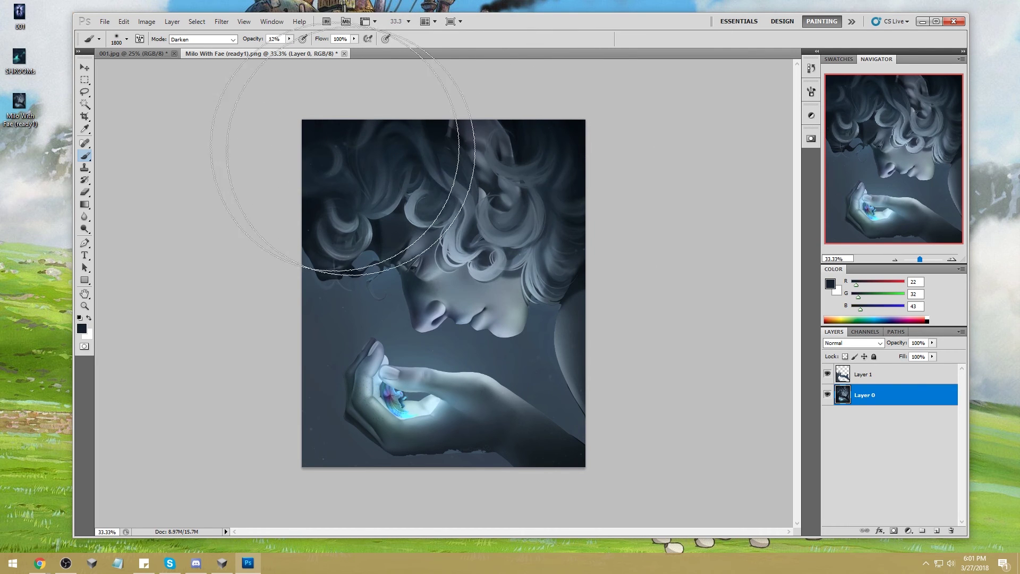
{"action": "left_click", "coordinate": [289, 39]}
{"action": "left_click_drag", "start_coordinate": [290, 49], "coordinate": [297, 49]}
{"action": "mouse_move", "coordinate": [524, 159]}
{"action": "left_mouse_down"}
{"action": "mouse_move", "coordinate": [319, 114]}
{"action": "mouse_move", "coordinate": [581, 228]}
{"action": "mouse_move", "coordinate": [462, 155]}
{"action": "mouse_move", "coordinate": [603, 357]}
{"action": "mouse_move", "coordinate": [649, 269]}
{"action": "mouse_move", "coordinate": [403, 160]}
{"action": "mouse_move", "coordinate": [608, 210]}
{"action": "left_mouse_up"}
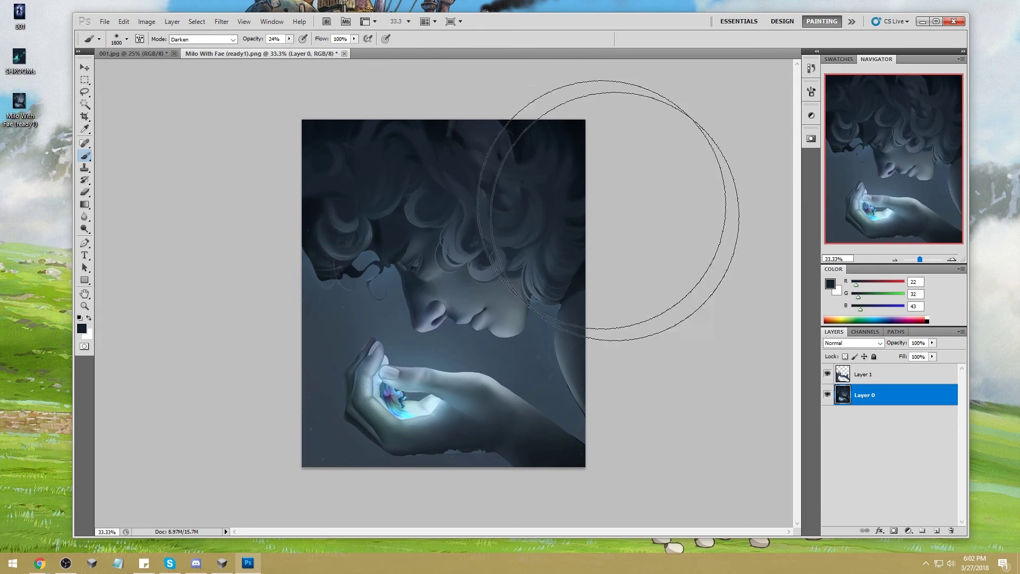
{"action": "key", "text": "ctrl+z"}
{"action": "key", "text": "bracketleft"}
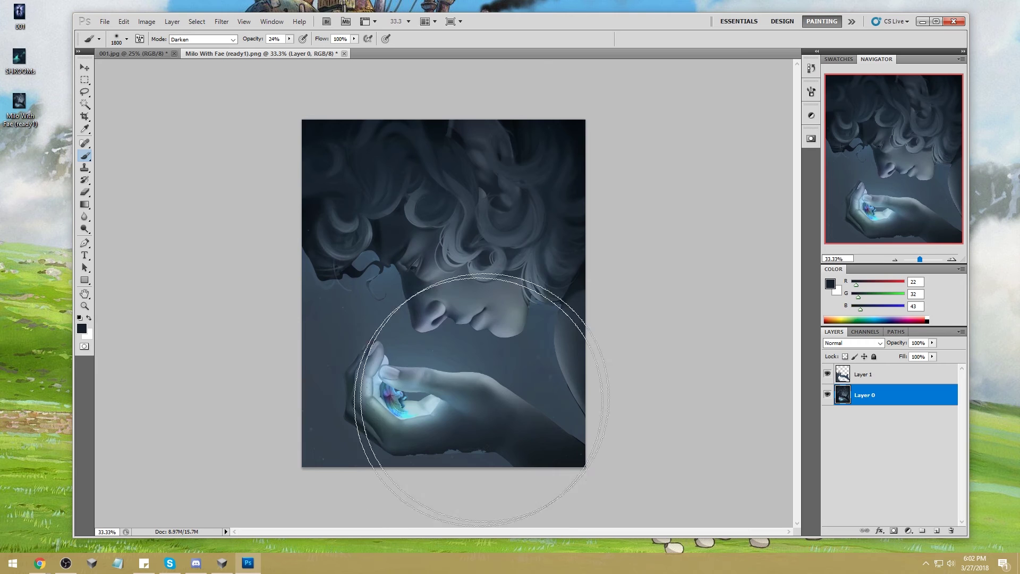
{"action": "key", "text": "bracketleft"}
{"action": "key", "text": "bracketleft"}
{"action": "key", "text": "bracketleft"}
{"action": "key", "text": "bracketleft"}
{"action": "key", "text": "bracketleft"}
{"action": "key", "text": "bracketleft"}
{"action": "key", "text": "bracketleft"}
{"action": "key", "text": "bracketleft"}
{"action": "key", "text": "bracketleft"}
{"action": "key", "text": "bracketleft"}
{"action": "key", "text": "bracketleft"}
{"action": "key", "text": "bracketleft"}
{"action": "key", "text": "bracketleft"}
{"action": "key", "text": "bracketleft"}
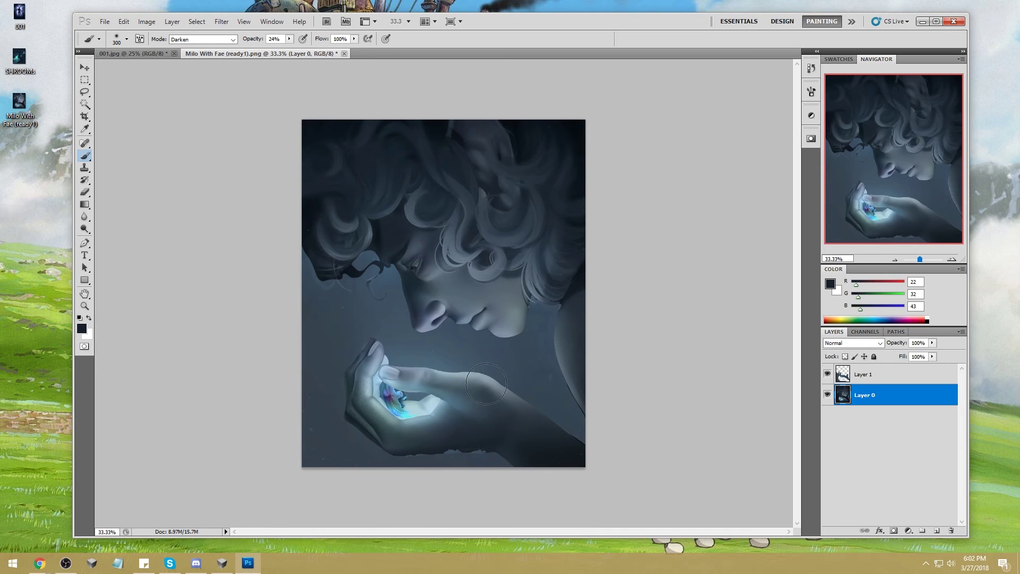
Step: Darken the fingers of the glowing hand with dark blue strokes at 300-500 px
{"action": "mouse_move", "coordinate": [433, 376]}
{"action": "left_mouse_down"}
{"action": "mouse_move", "coordinate": [387, 368]}
{"action": "mouse_move", "coordinate": [467, 383]}
{"action": "left_mouse_up"}
{"action": "key", "text": "bracketleft"}
{"action": "key", "text": "bracketright"}
{"action": "key", "text": "bracketright"}
{"action": "key", "text": "bracketright"}
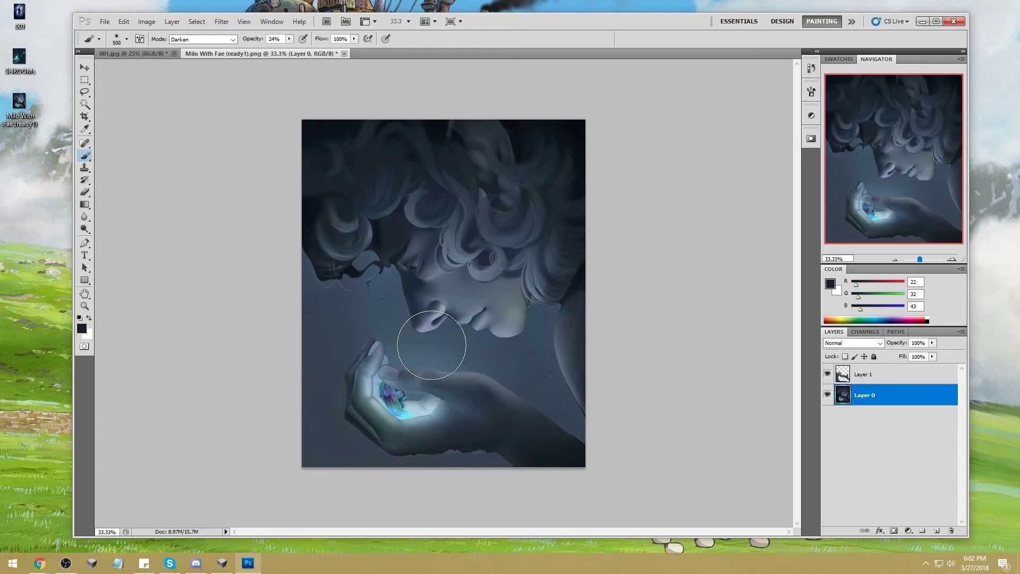
{"action": "left_click_drag", "start_coordinate": [405, 360], "coordinate": [427, 365]}
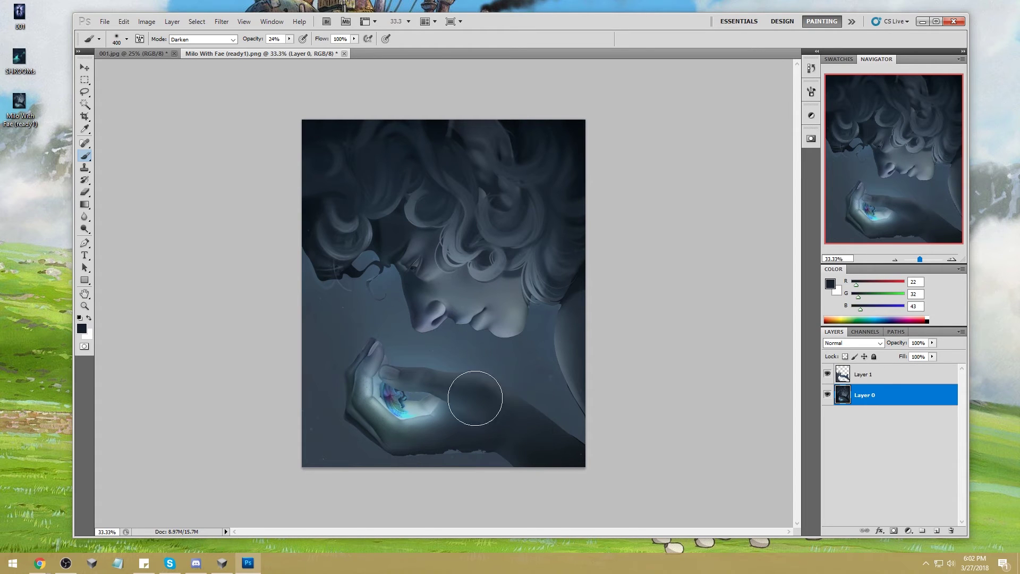
Step: Brighten the glowing hand with the Dodge tool at 27% exposure, then size the dodge brush to 300 px
{"action": "left_click", "coordinate": [85, 230]}
{"action": "mouse_move", "coordinate": [95, 237]}
{"action": "left_mouse_down"}
{"action": "mouse_move", "coordinate": [122, 239]}
{"action": "mouse_move", "coordinate": [114, 229]}
{"action": "left_mouse_up"}
{"action": "mouse_move", "coordinate": [407, 371]}
{"action": "left_mouse_down"}
{"action": "mouse_move", "coordinate": [390, 399]}
{"action": "mouse_move", "coordinate": [425, 404]}
{"action": "mouse_move", "coordinate": [441, 389]}
{"action": "left_mouse_up"}
{"action": "key", "text": "["}
{"action": "key", "text": "["}
{"action": "key", "text": "["}
{"action": "key", "text": "["}
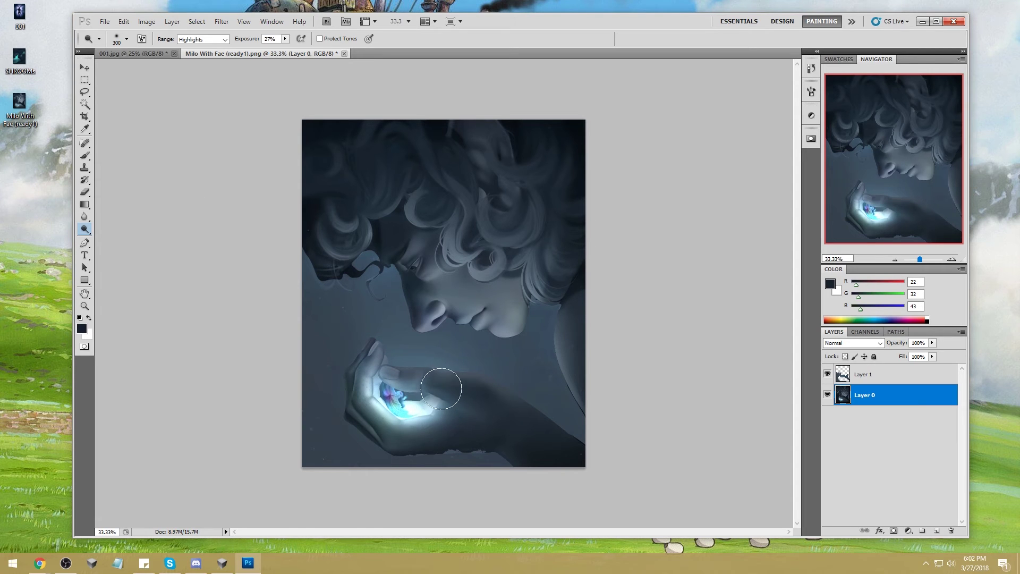
Step: Redo the dodge stroke over the palm, then reorder the collapsed dock panel groups, grouping brush settings on top
{"action": "key", "text": "ctrl+z"}
{"action": "key", "text": "ctrl+z"}
{"action": "key", "text": "ctrl+z"}
{"action": "key", "text": "ctrl+z"}
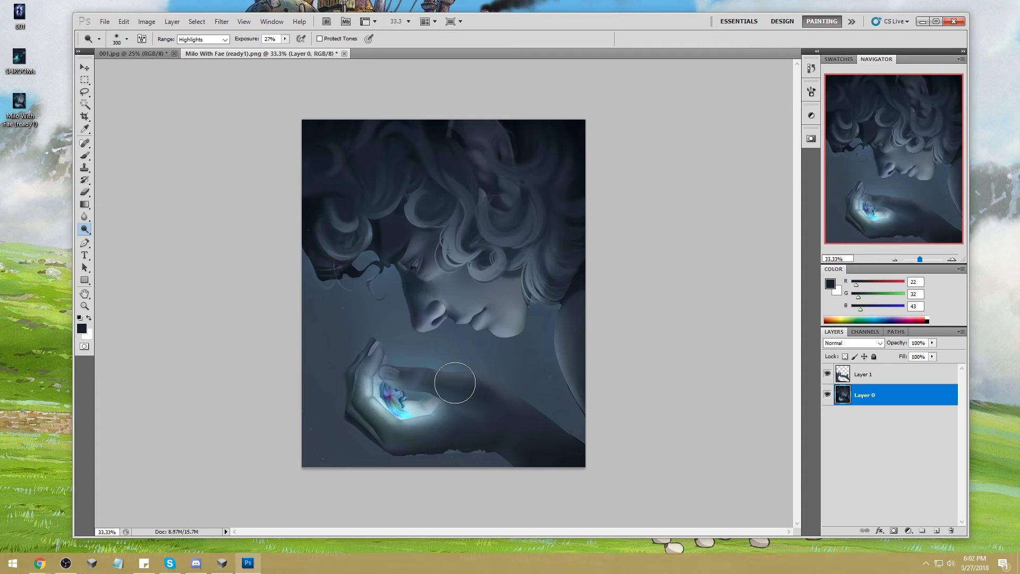
{"action": "mouse_move", "coordinate": [417, 388]}
{"action": "left_mouse_down"}
{"action": "mouse_move", "coordinate": [438, 398]}
{"action": "mouse_move", "coordinate": [416, 381]}
{"action": "left_mouse_up"}
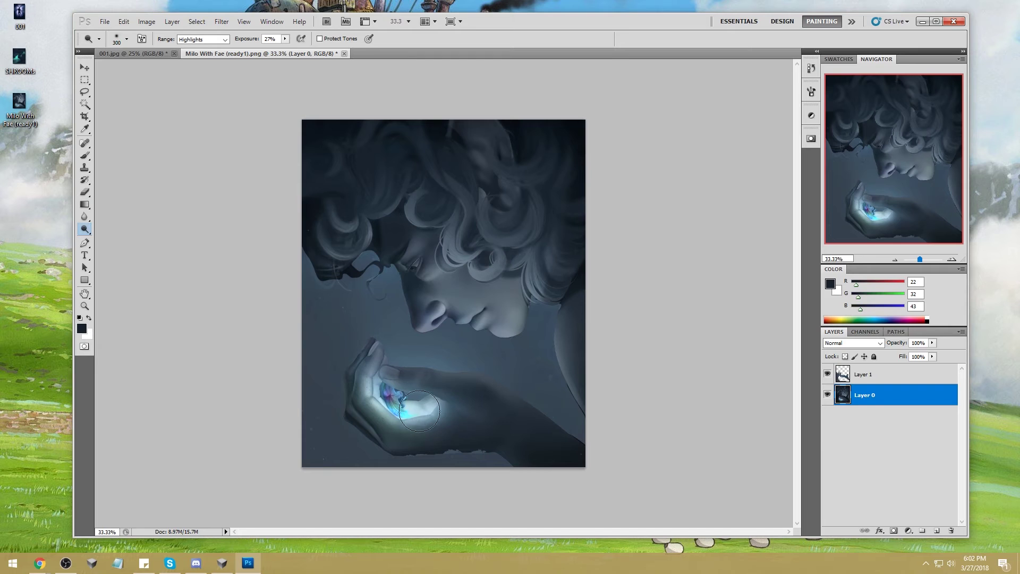
{"action": "mouse_move", "coordinate": [812, 69]}
{"action": "left_mouse_down"}
{"action": "mouse_move", "coordinate": [795, 69]}
{"action": "mouse_move", "coordinate": [812, 82]}
{"action": "mouse_move", "coordinate": [811, 125]}
{"action": "left_mouse_up"}
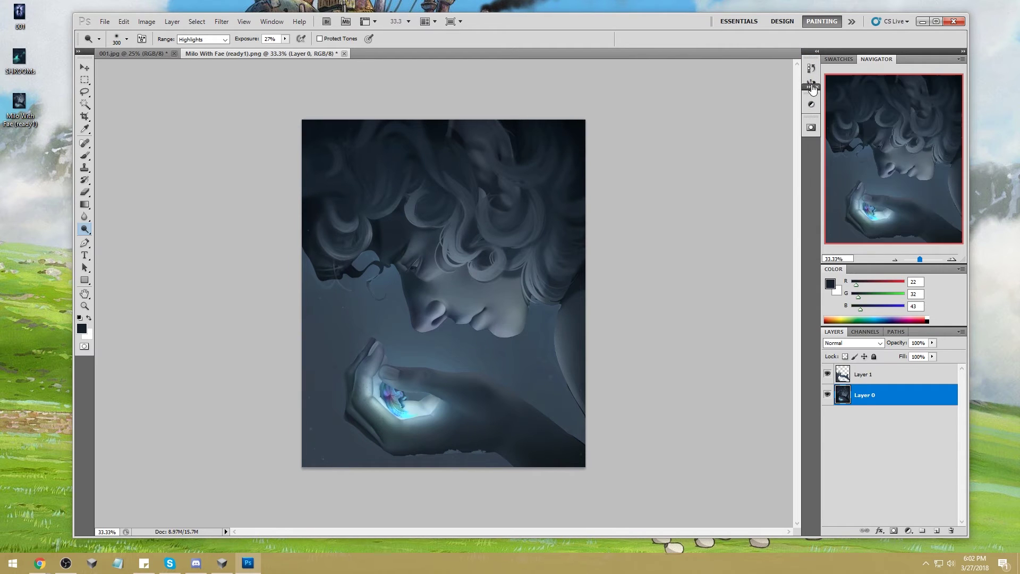
{"action": "left_click_drag", "start_coordinate": [803, 104], "coordinate": [814, 141]}
{"action": "mouse_move", "coordinate": [813, 101]}
{"action": "left_mouse_down"}
{"action": "mouse_move", "coordinate": [792, 149]}
{"action": "mouse_move", "coordinate": [812, 144]}
{"action": "left_mouse_up"}
{"action": "mouse_move", "coordinate": [814, 98]}
{"action": "left_mouse_down"}
{"action": "mouse_move", "coordinate": [811, 152]}
{"action": "mouse_move", "coordinate": [813, 143]}
{"action": "left_mouse_up"}
{"action": "mouse_move", "coordinate": [814, 101]}
{"action": "left_mouse_down"}
{"action": "mouse_move", "coordinate": [809, 154]}
{"action": "mouse_move", "coordinate": [820, 145]}
{"action": "left_mouse_up"}
{"action": "mouse_move", "coordinate": [814, 95]}
{"action": "left_mouse_down"}
{"action": "mouse_move", "coordinate": [813, 152]}
{"action": "mouse_move", "coordinate": [816, 142]}
{"action": "left_mouse_up"}
{"action": "mouse_move", "coordinate": [813, 105]}
{"action": "left_mouse_down"}
{"action": "mouse_move", "coordinate": [823, 60]}
{"action": "mouse_move", "coordinate": [809, 99]}
{"action": "mouse_move", "coordinate": [816, 133]}
{"action": "left_mouse_up"}
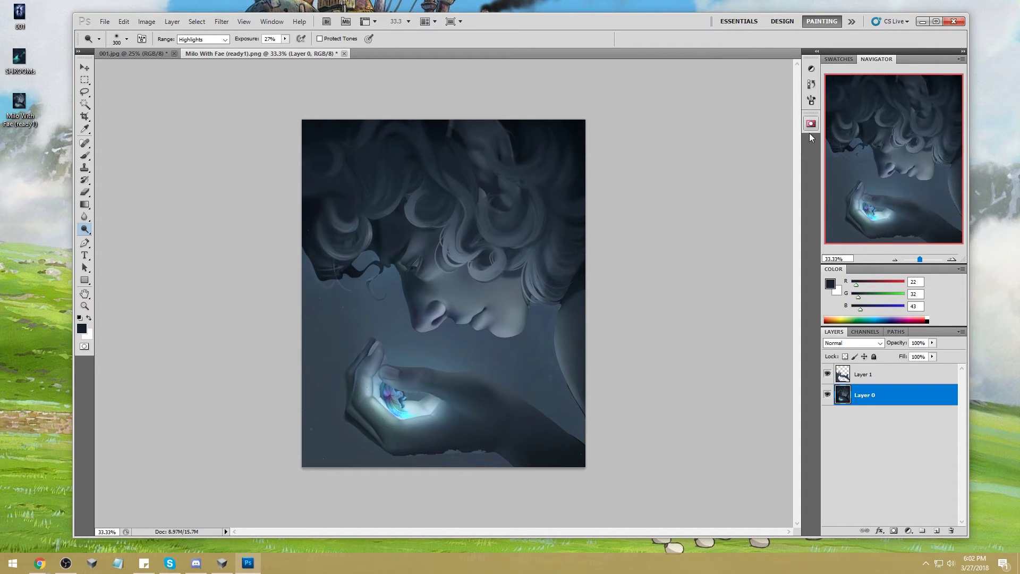
Step: With the History panel open, merge the lightened Layer 1 down into Layer 0
{"action": "left_click", "coordinate": [810, 85]}
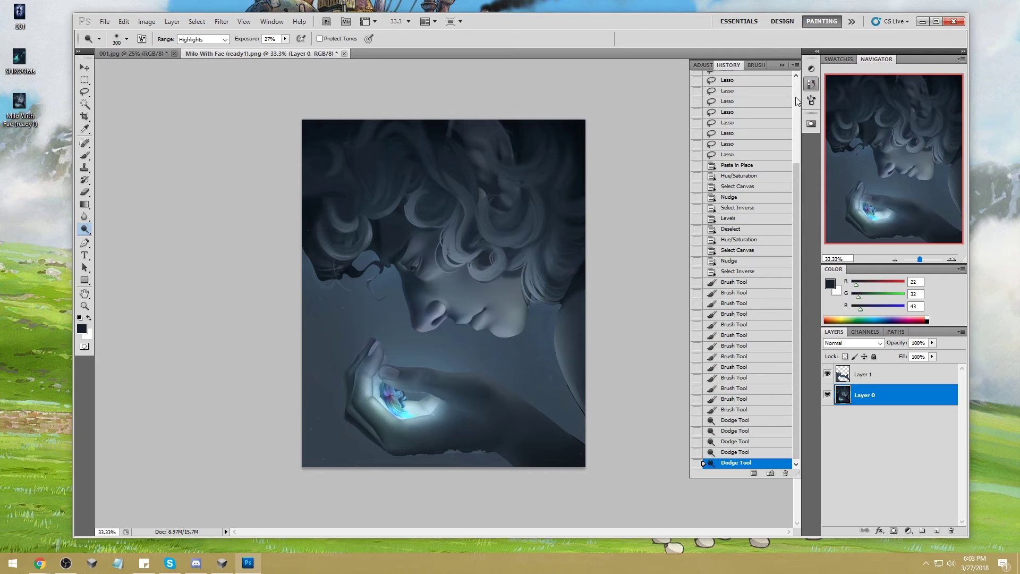
{"action": "right_click", "coordinate": [871, 378]}
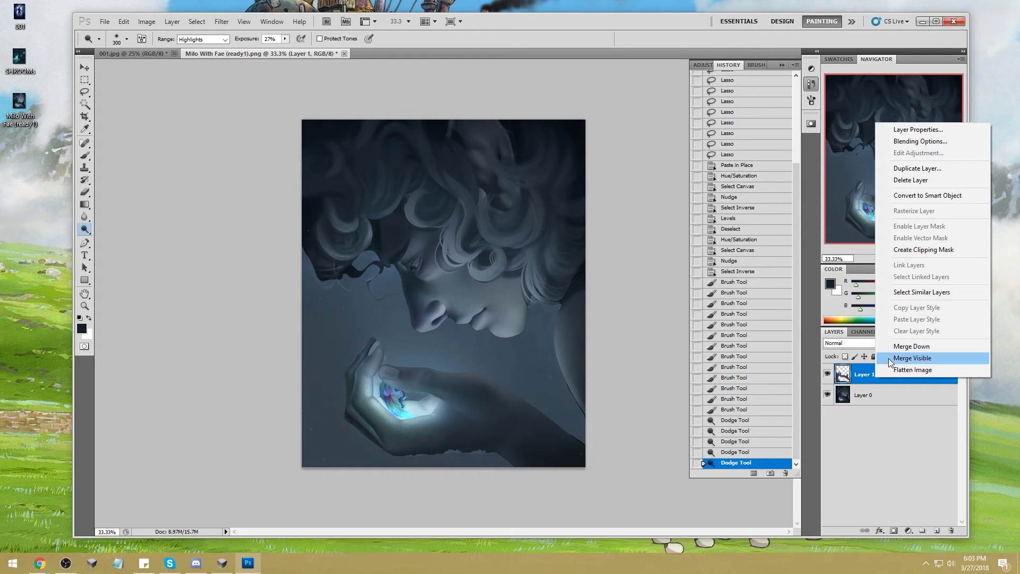
{"action": "key", "text": "Escape"}
{"action": "key", "text": "ctrl+a"}
{"action": "key", "text": "v"}
{"action": "key", "text": "Up"}
{"action": "key", "text": "Down"}
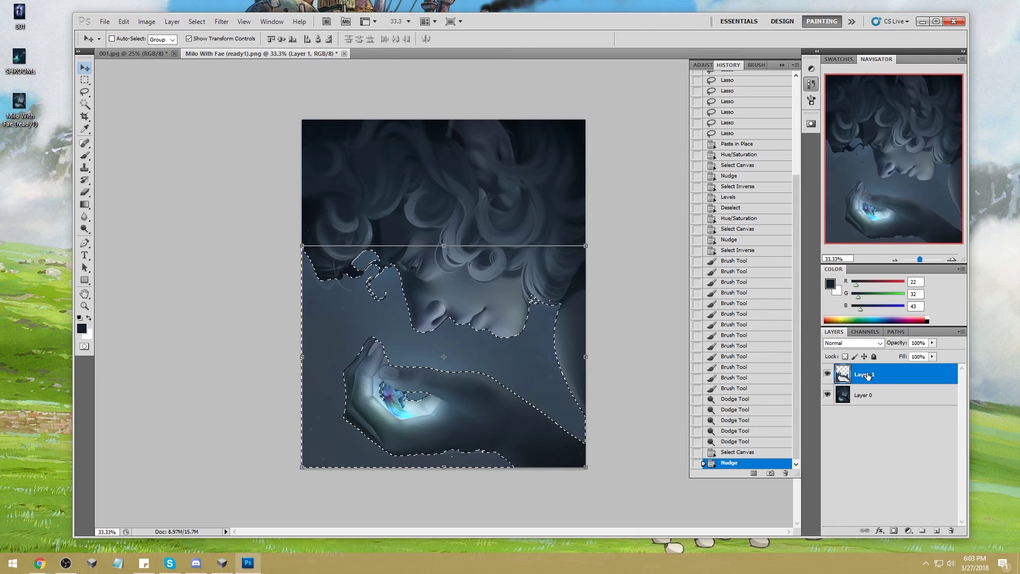
{"action": "right_click", "coordinate": [873, 378]}
{"action": "left_click", "coordinate": [911, 344]}
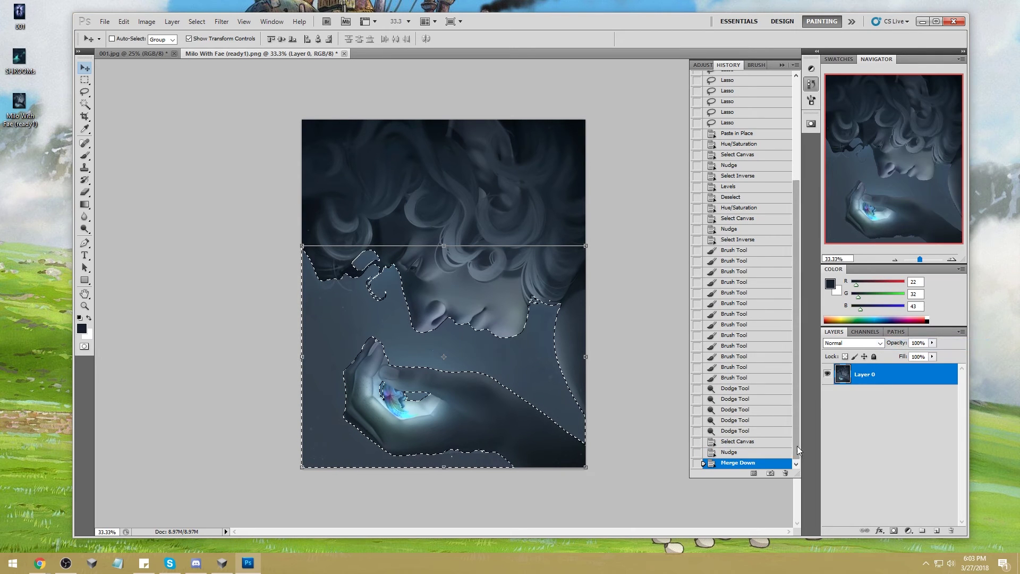
Step: Toggle between the original snapshot and the final Merge Down state, ending on the merged edits
{"action": "left_click_drag", "start_coordinate": [796, 267], "coordinate": [809, 171]}
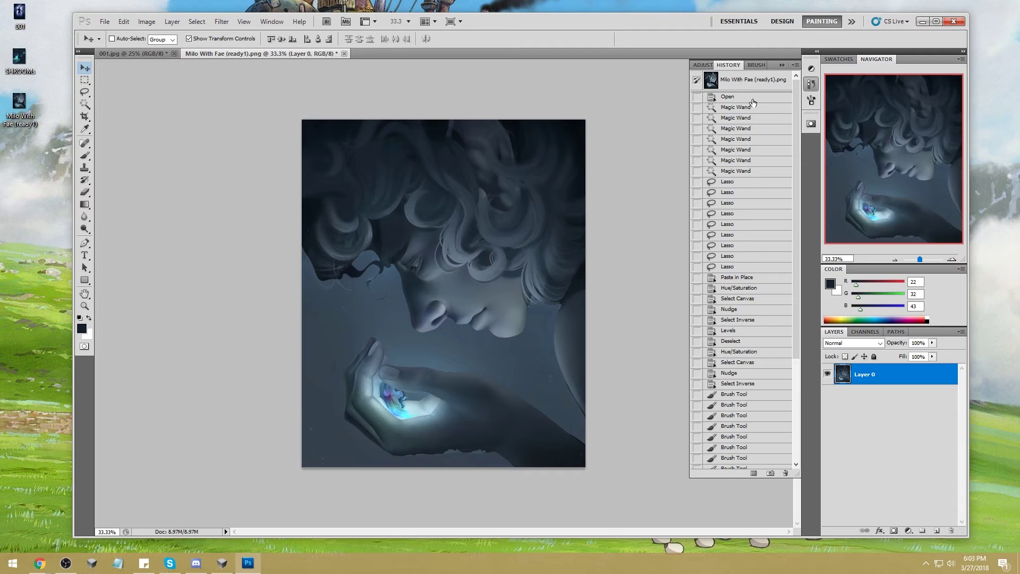
{"action": "left_click", "coordinate": [758, 85]}
{"action": "left_click_drag", "start_coordinate": [794, 176], "coordinate": [784, 334]}
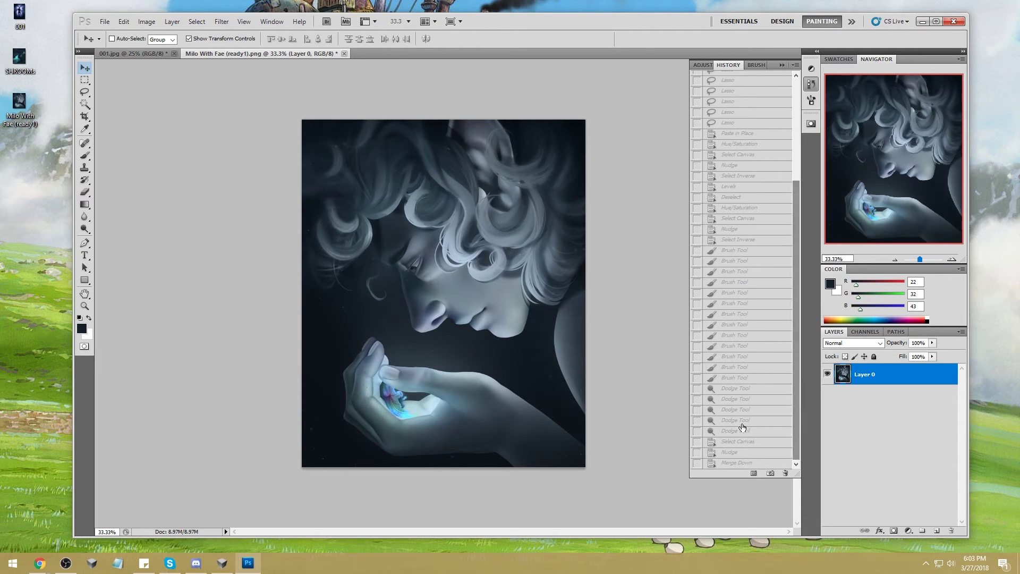
{"action": "left_click", "coordinate": [737, 464]}
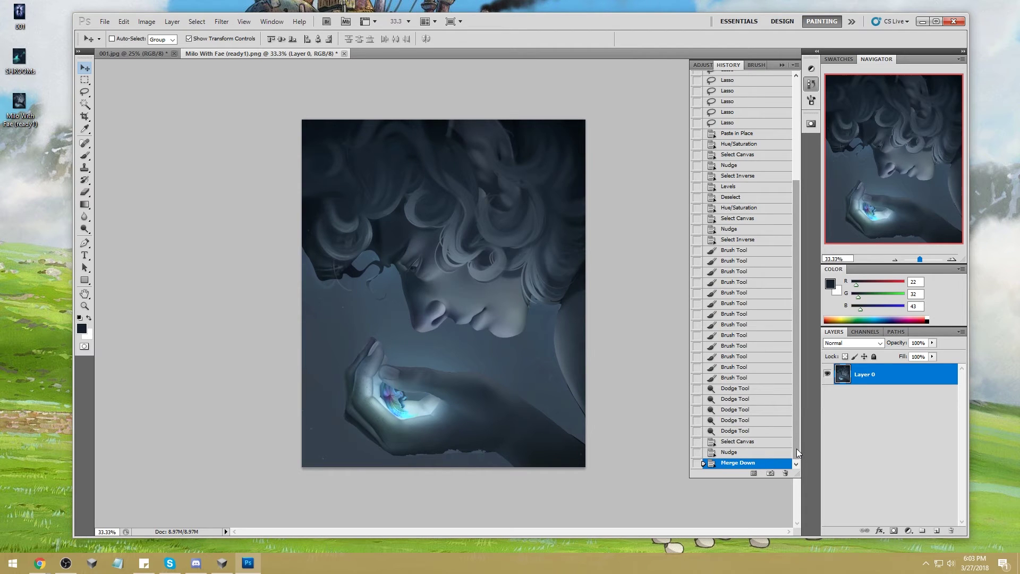
{"action": "left_click_drag", "start_coordinate": [798, 447], "coordinate": [798, 349]}
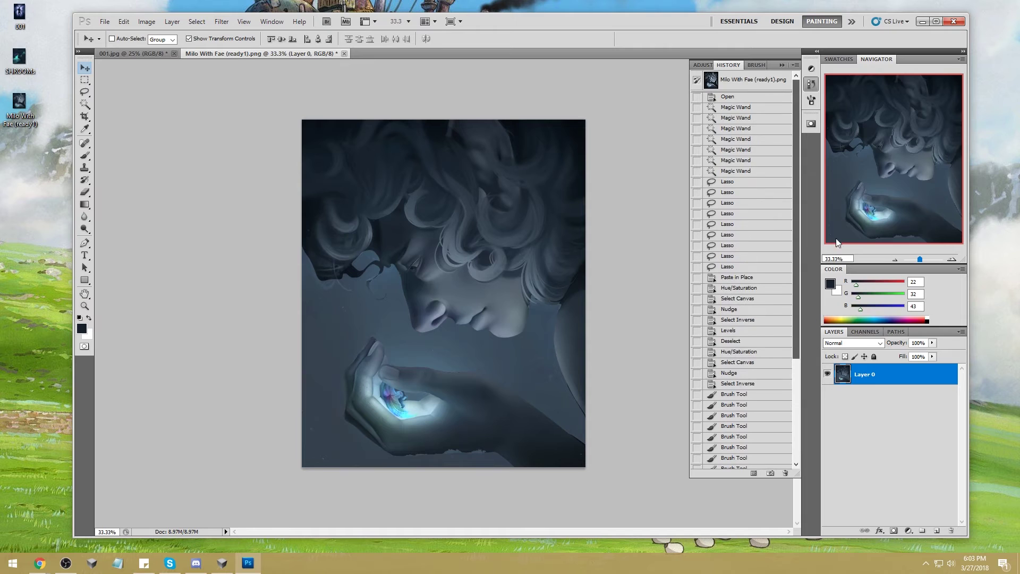
{"action": "left_click", "coordinate": [765, 81]}
{"action": "mouse_move", "coordinate": [794, 288]}
{"action": "left_mouse_down"}
{"action": "mouse_move", "coordinate": [786, 370]}
{"action": "mouse_move", "coordinate": [796, 388]}
{"action": "left_mouse_up"}
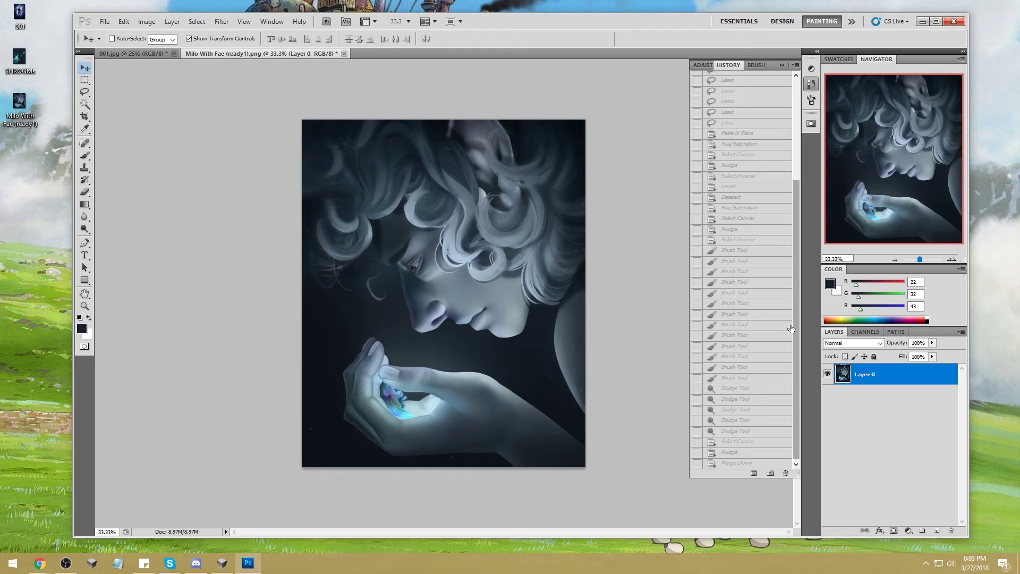
{"action": "left_click", "coordinate": [779, 463]}
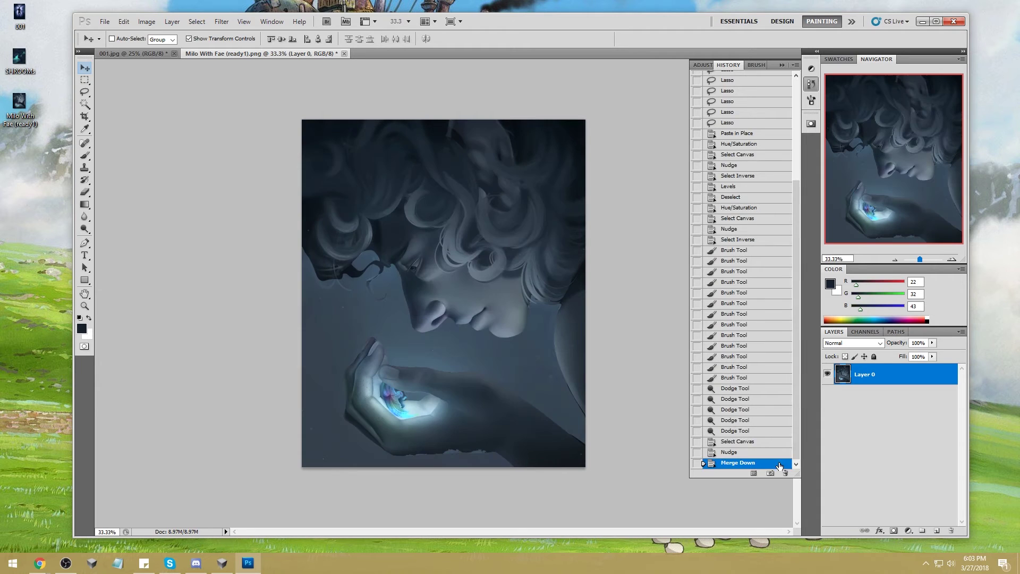
{"action": "left_click", "coordinate": [781, 65]}
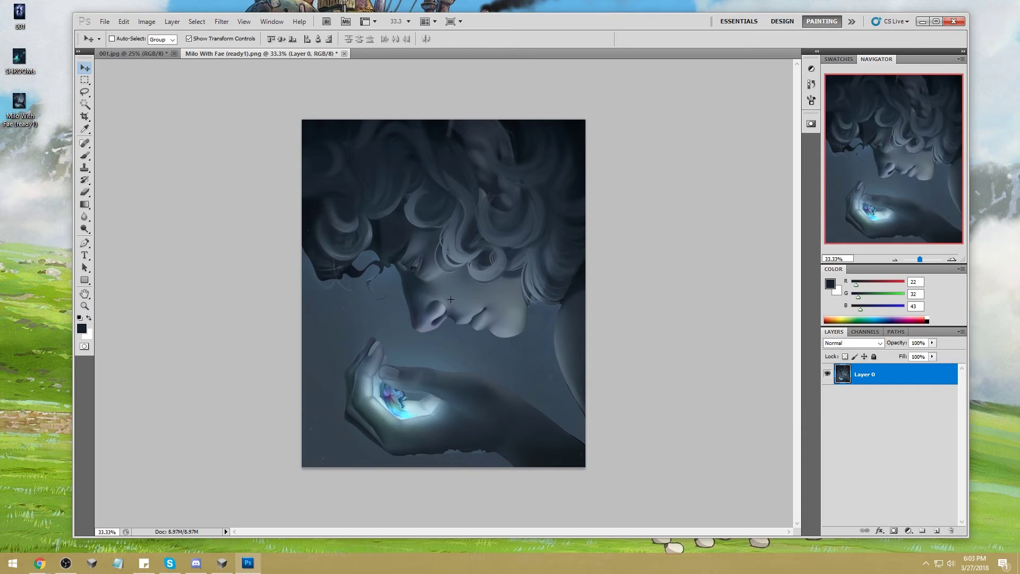
Step: Set up the Brush with the soft 80 preset, Normal mode and 100% opacity
{"action": "key", "text": "m"}
{"action": "key", "text": "b"}
{"action": "right_click", "coordinate": [475, 206]}
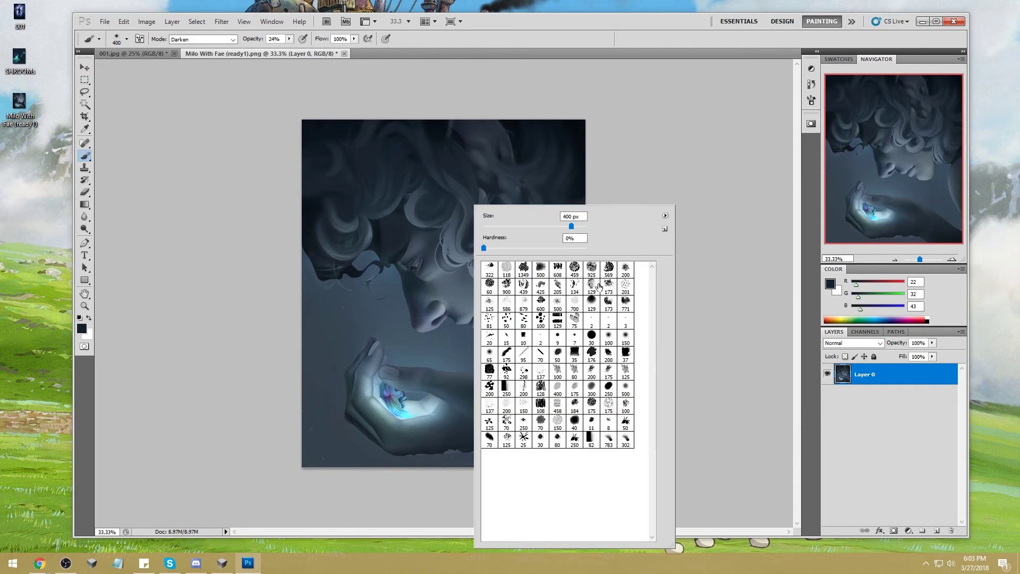
{"action": "double_click", "coordinate": [580, 372]}
{"action": "left_click", "coordinate": [202, 39]}
{"action": "left_click", "coordinate": [186, 45]}
{"action": "key", "text": "0"}
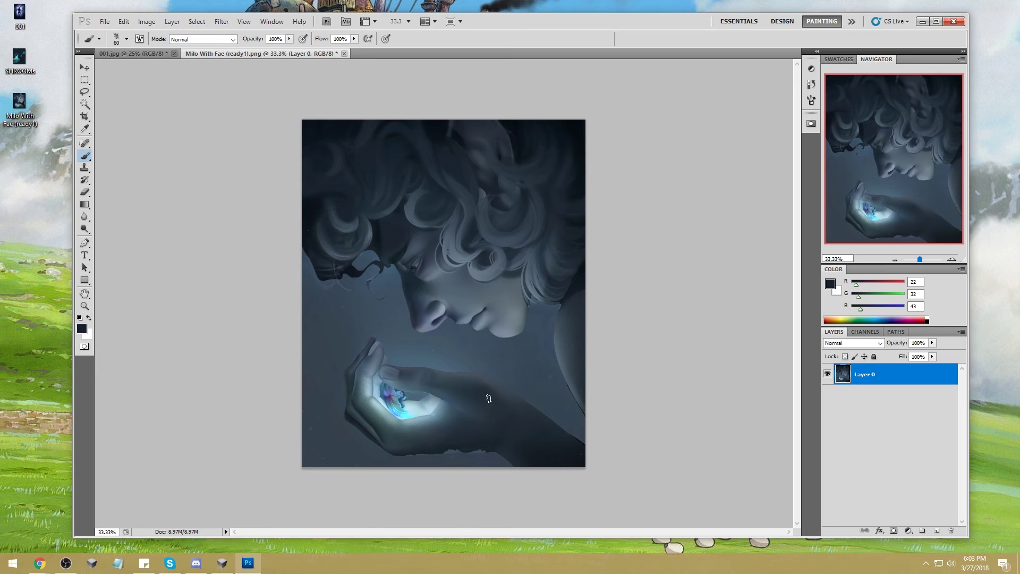
Step: Deselect and sample the light cyan (R 87, G 192, B 203) from the hand glow
{"action": "left_click", "coordinate": [443, 450], "text": "alt"}
{"action": "right_click", "coordinate": [481, 380]}
{"action": "left_click", "coordinate": [533, 187]}
{"action": "left_click", "coordinate": [400, 407], "text": "alt"}
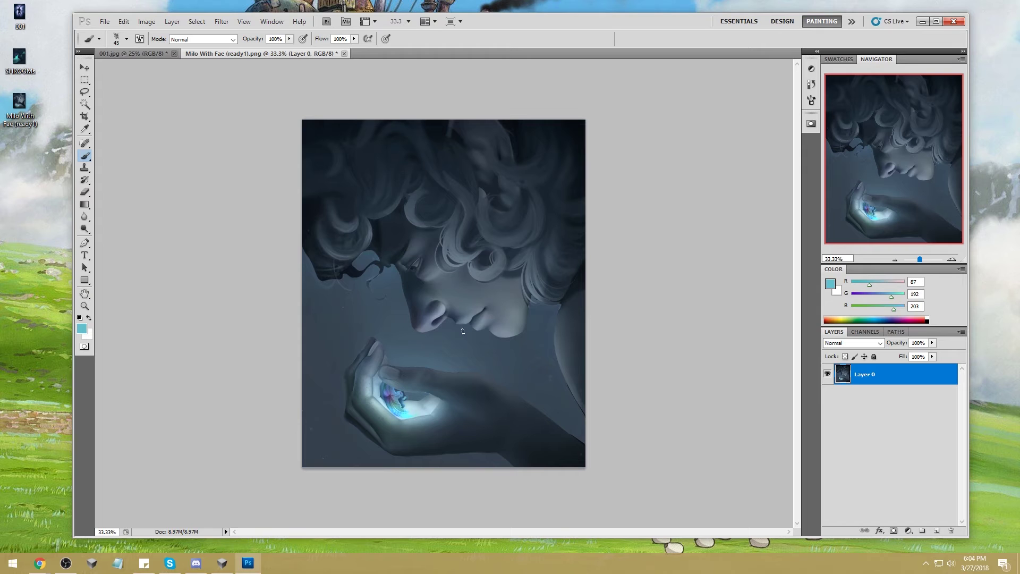
{"action": "key", "text": "r"}
{"action": "left_click_drag", "start_coordinate": [542, 273], "coordinate": [551, 293]}
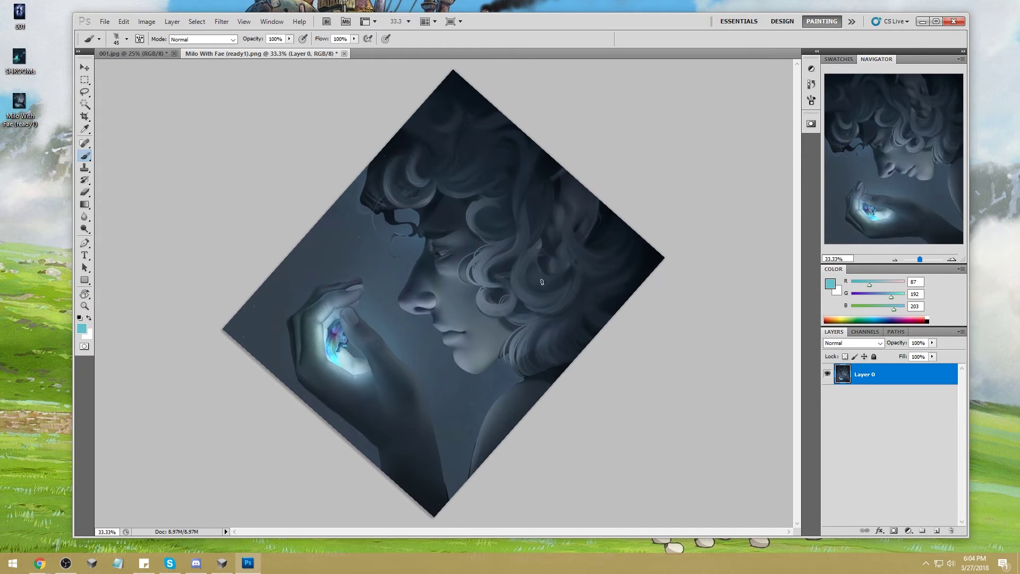
Step: In the rotated view, sample dark blue, lip shadow and crystal cyan, then reset the view upright
{"action": "right_click", "coordinate": [466, 240]}
{"action": "left_click", "coordinate": [406, 225]}
{"action": "left_click", "coordinate": [425, 225], "text": "alt"}
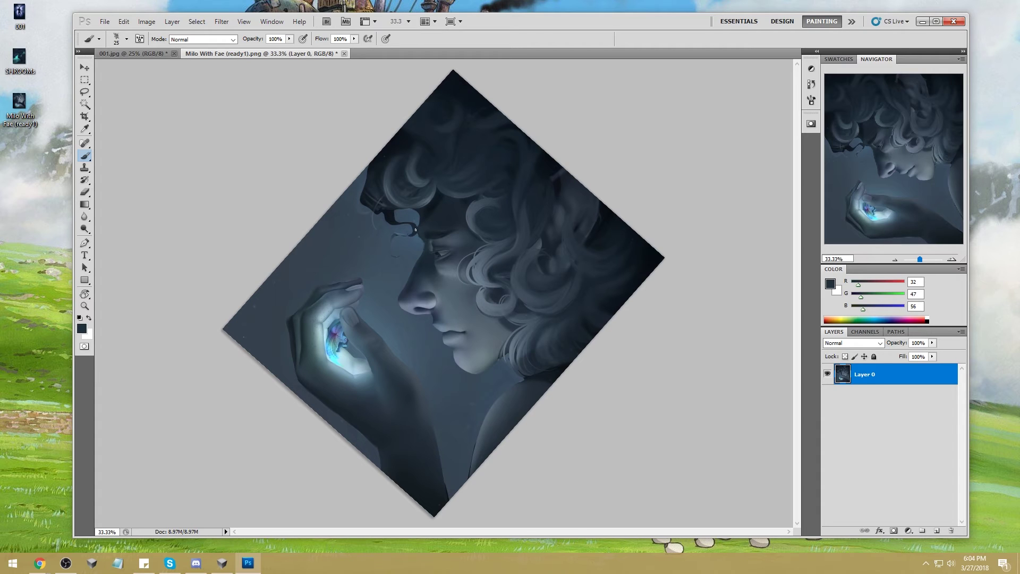
{"action": "left_click", "coordinate": [444, 330], "text": "alt"}
{"action": "left_click", "coordinate": [343, 351], "text": "alt"}
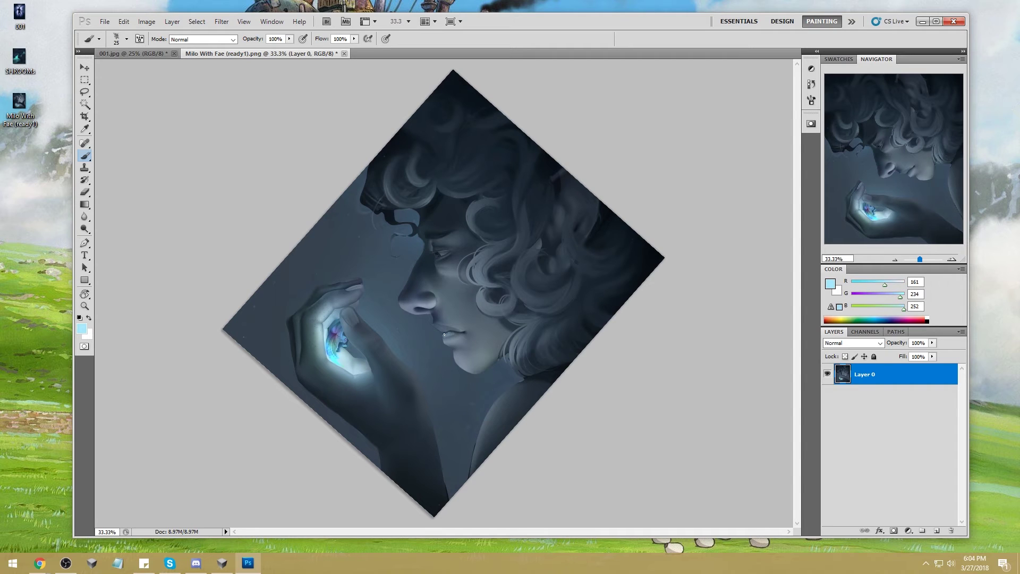
{"action": "key", "text": "Escape"}
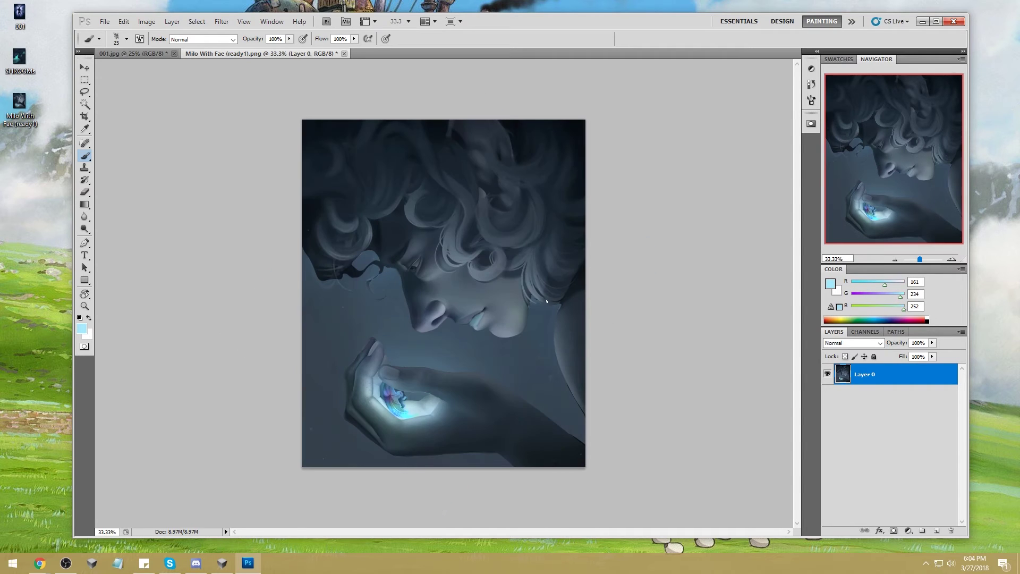
Step: Sample a dark slate blue (R 56, G 77, B 96) near the chin and brush a small dark touch there
{"action": "left_click", "coordinate": [475, 325], "text": "alt"}
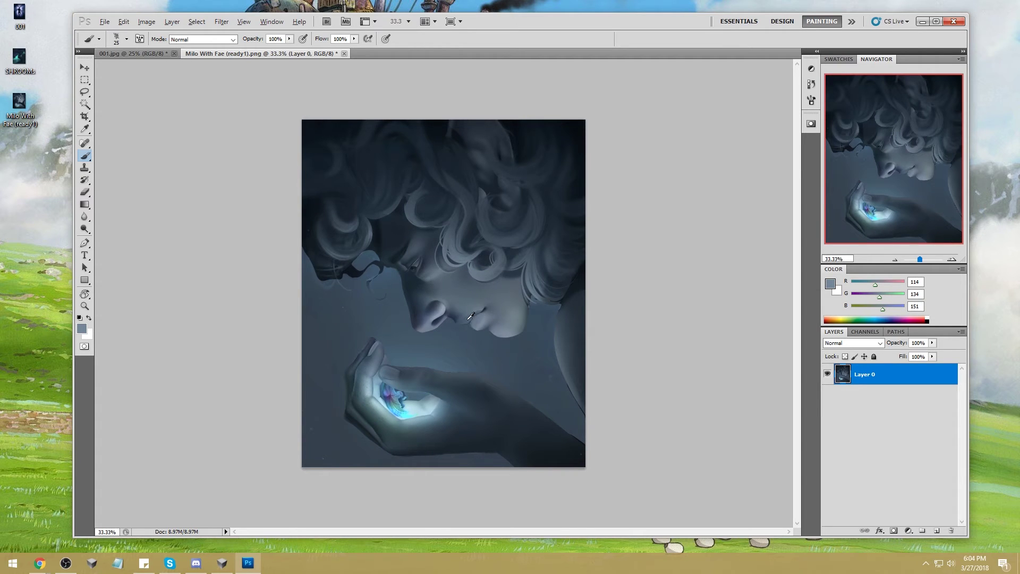
{"action": "left_click", "coordinate": [471, 316], "text": "alt"}
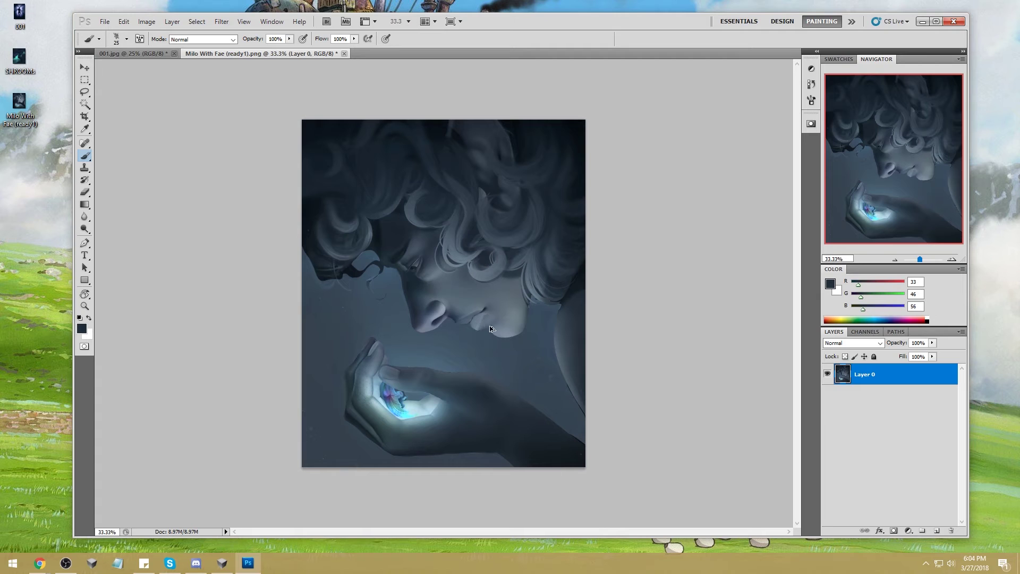
{"action": "left_click", "coordinate": [486, 330], "text": "alt"}
{"action": "left_click_drag", "start_coordinate": [485, 328], "coordinate": [479, 316]}
{"action": "left_click", "coordinate": [222, 563]}
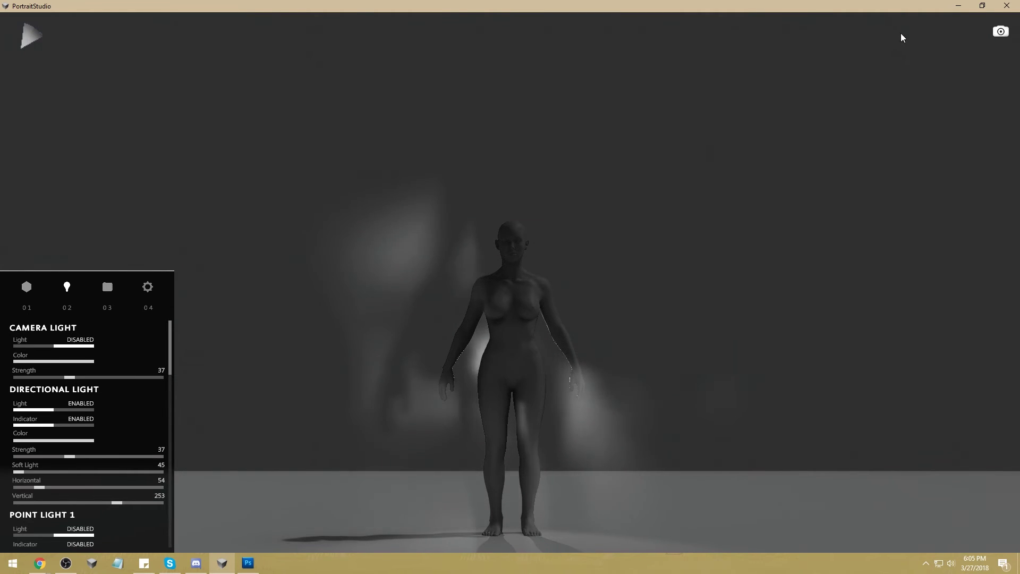
{"action": "left_click", "coordinate": [958, 6]}
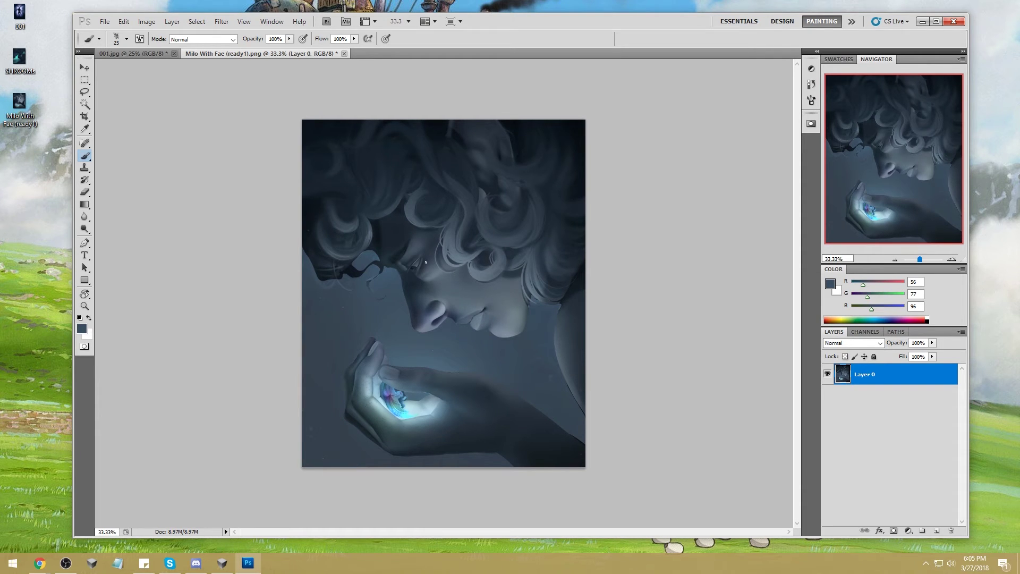
Step: Tilt the portrait view about 50° to inspect it, then reset it upright
{"action": "key", "text": "r"}
{"action": "mouse_move", "coordinate": [582, 321]}
{"action": "left_mouse_down"}
{"action": "mouse_move", "coordinate": [557, 376]}
{"action": "mouse_move", "coordinate": [507, 419]}
{"action": "left_mouse_up"}
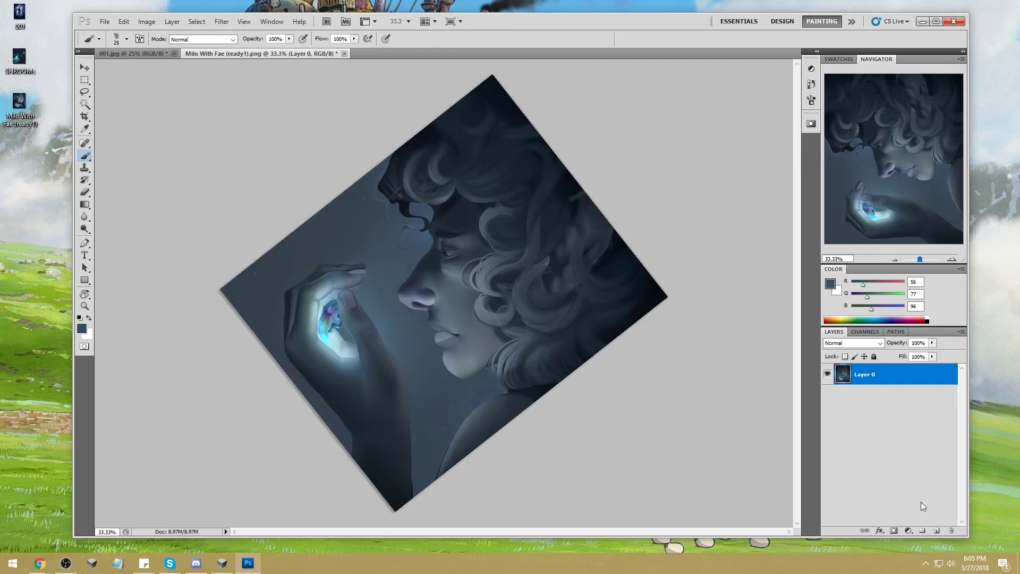
{"action": "key", "text": "alt+Tab"}
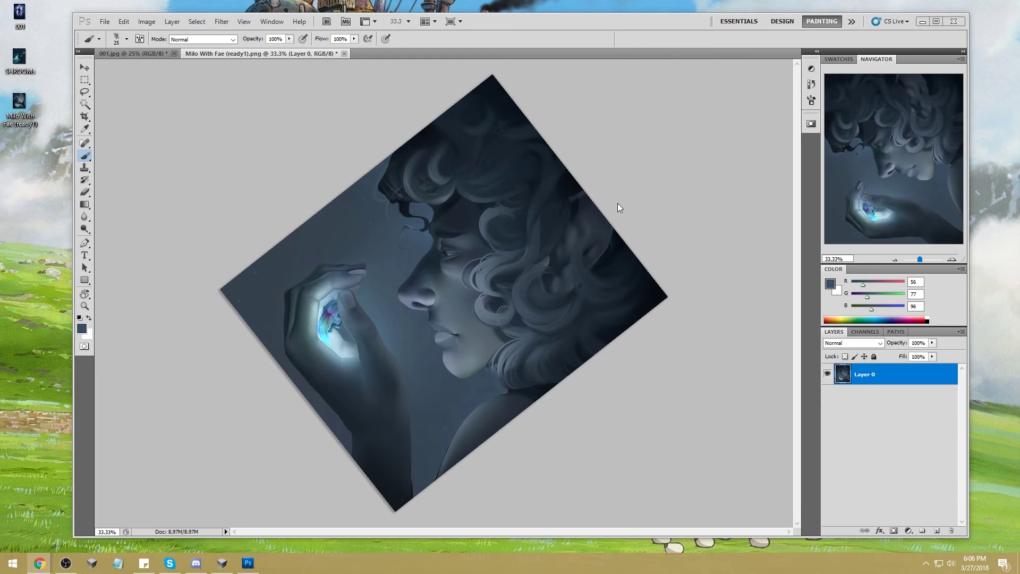
{"action": "key", "text": "alt+Tab"}
{"action": "key", "text": "Escape"}
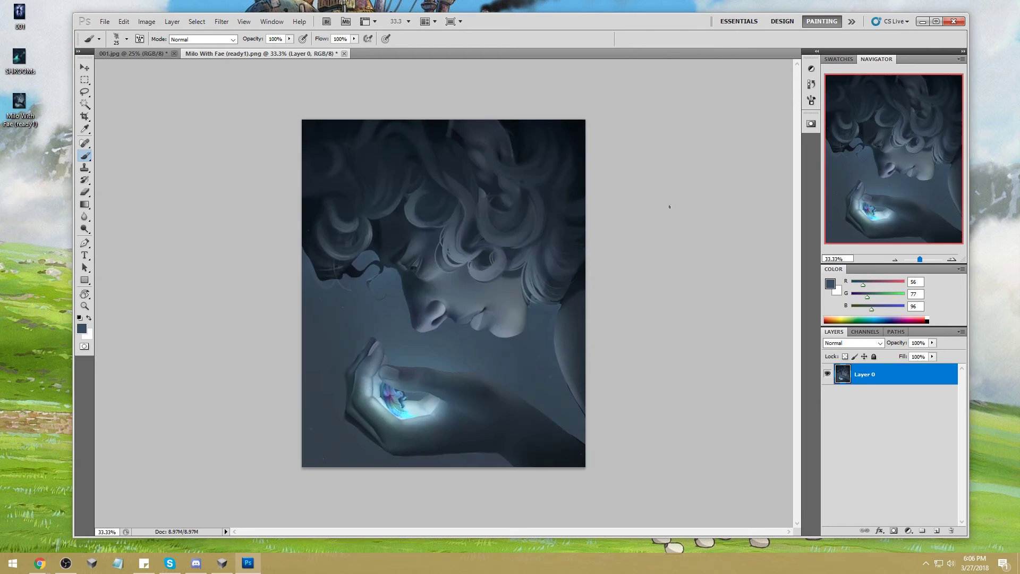
Step: Flatten Milo With Fae into a single background, then close it, saving the changes
{"action": "right_click", "coordinate": [886, 372]}
{"action": "left_click", "coordinate": [897, 359]}
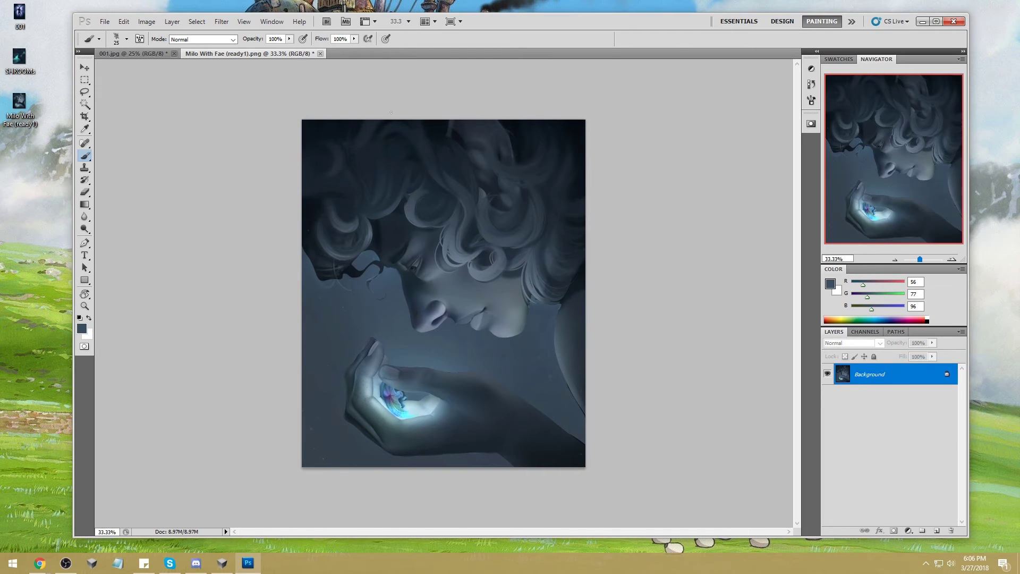
{"action": "left_click", "coordinate": [320, 53]}
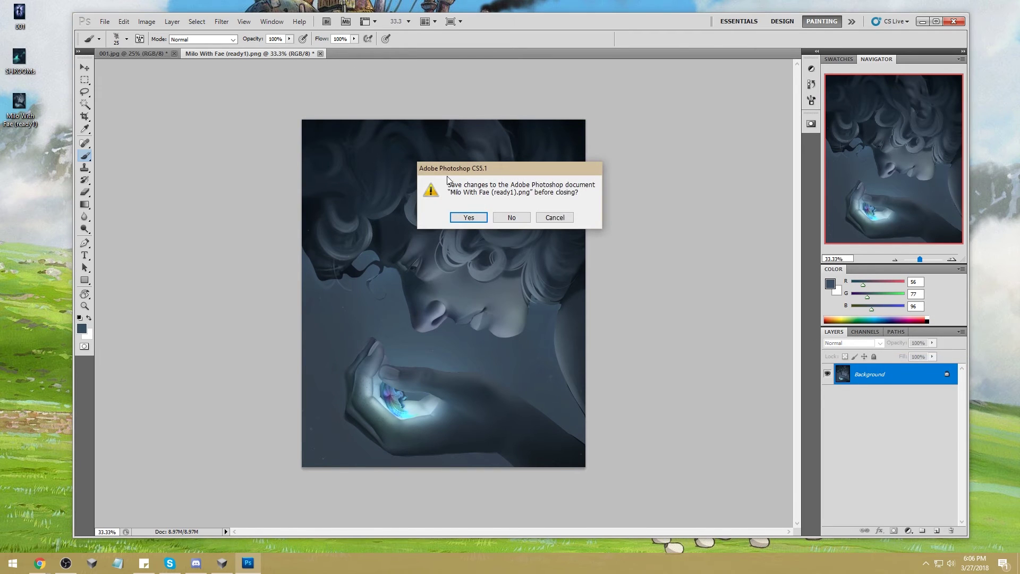
{"action": "left_click", "coordinate": [472, 219]}
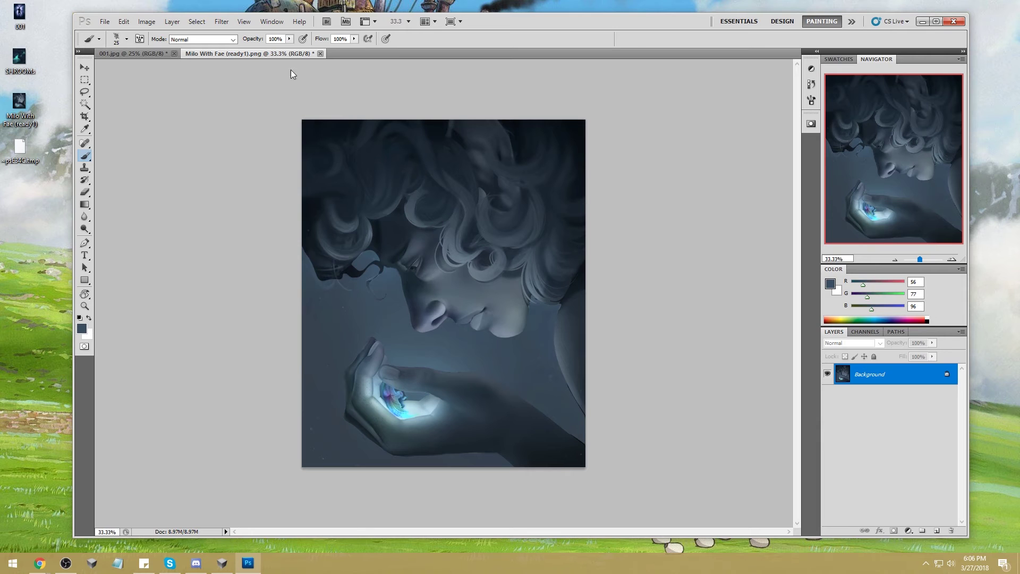
{"action": "left_click", "coordinate": [321, 54]}
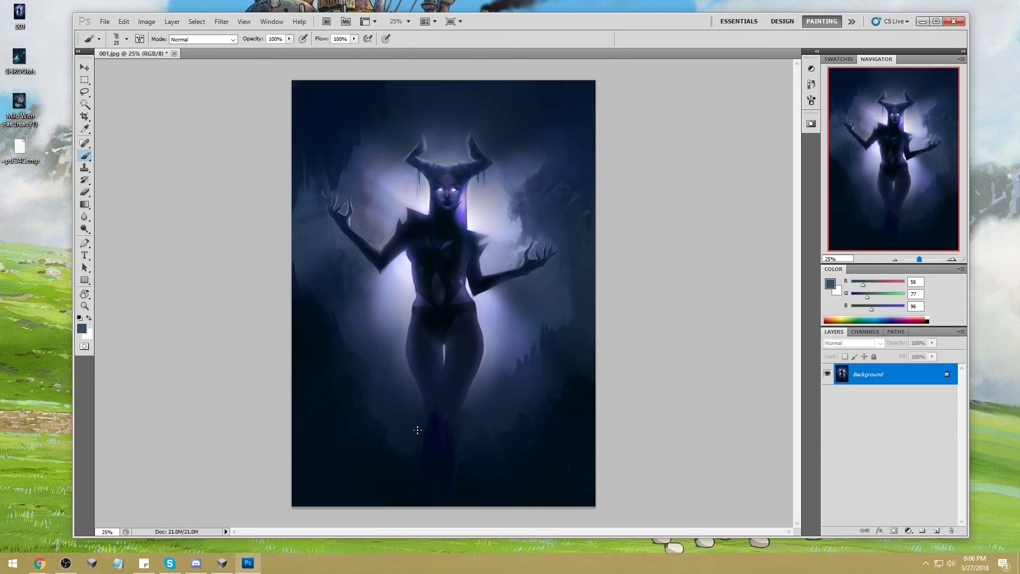
Step: Drag the SHROOMs file from the desktop into Photoshop so SHROOMS.jpg opens beside 001.jpg
{"action": "left_click", "coordinate": [310, 6]}
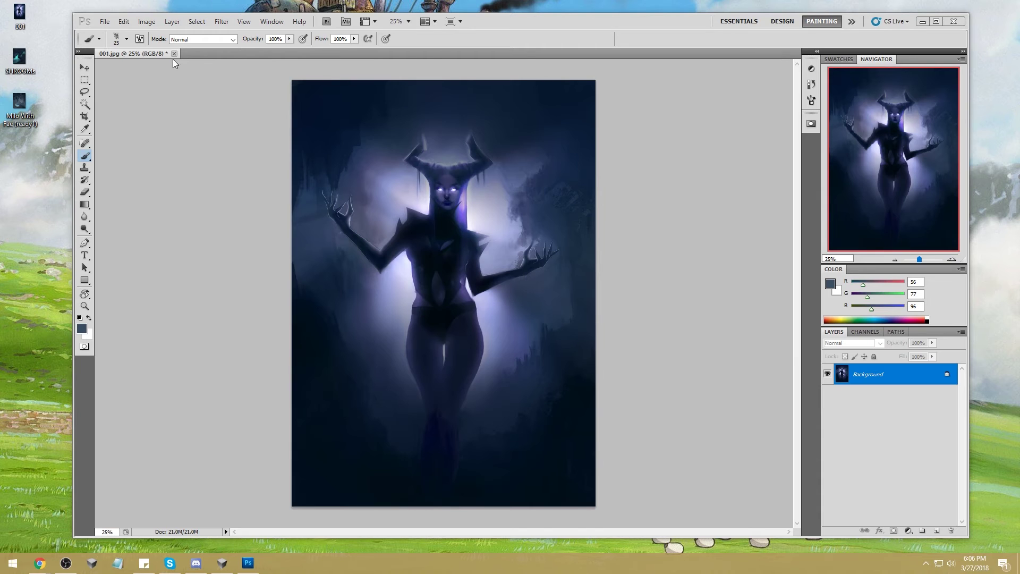
{"action": "left_click_drag", "start_coordinate": [20, 53], "coordinate": [394, 50]}
{"action": "left_click", "coordinate": [40, 564]}
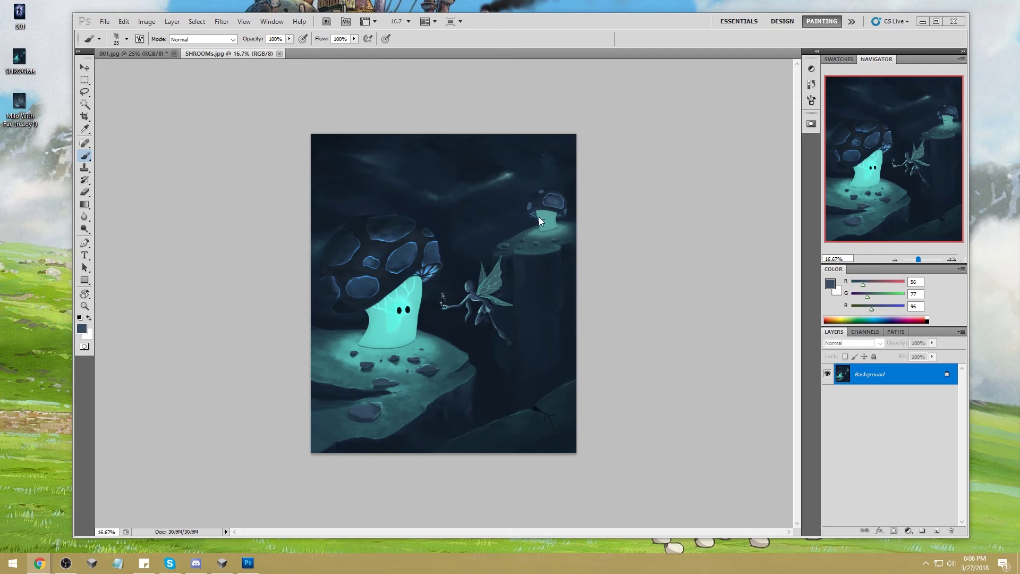
Step: Paint thin slate-blue framing lines along the right, bottom, left and top edges
{"action": "mouse_move", "coordinate": [552, 129]}
{"action": "left_mouse_down"}
{"action": "mouse_move", "coordinate": [523, 377]}
{"action": "mouse_move", "coordinate": [536, 468]}
{"action": "mouse_move", "coordinate": [239, 429]}
{"action": "left_mouse_up"}
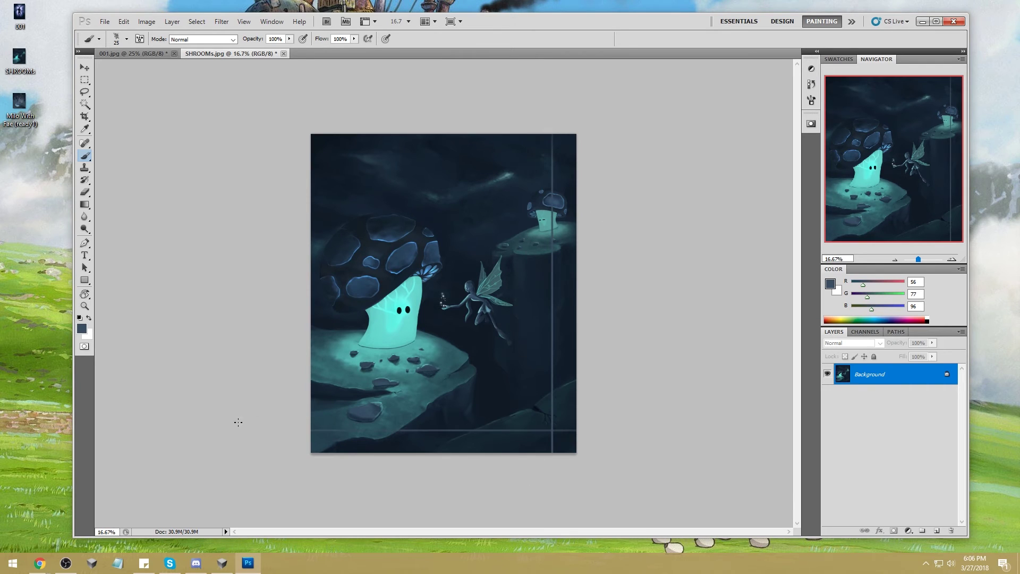
{"action": "left_click_drag", "start_coordinate": [335, 461], "coordinate": [335, 128]}
{"action": "left_click_drag", "start_coordinate": [291, 154], "coordinate": [592, 154]}
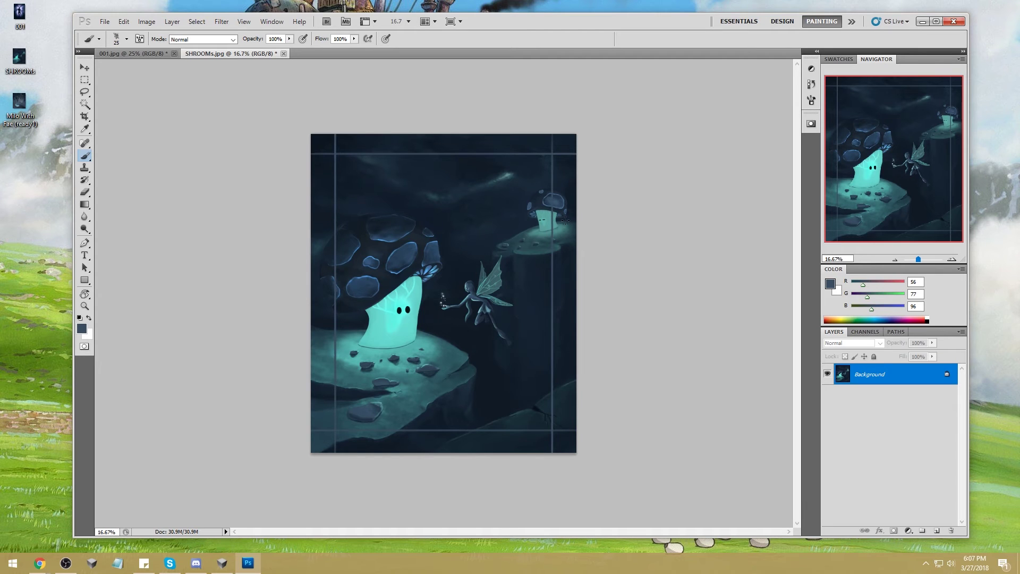
Step: Set the foreground colour to pure red (255,0,0) and paint a red X over the small top-right mushroom
{"action": "left_click", "coordinate": [830, 283]}
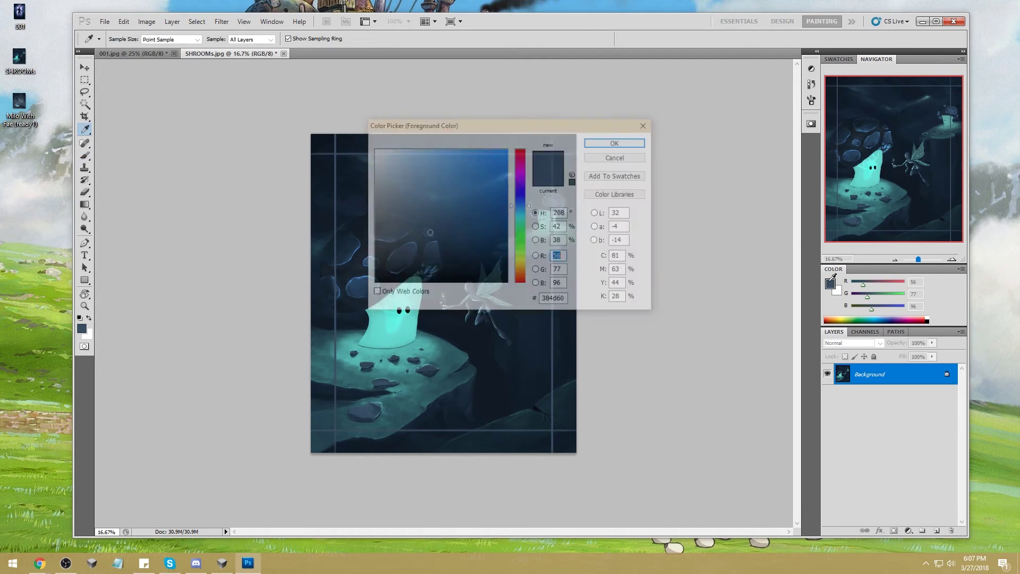
{"action": "left_click", "coordinate": [507, 150]}
{"action": "left_click", "coordinate": [519, 151]}
{"action": "left_click", "coordinate": [614, 143]}
{"action": "left_click_drag", "start_coordinate": [525, 194], "coordinate": [567, 230]}
{"action": "left_click_drag", "start_coordinate": [560, 185], "coordinate": [525, 232]}
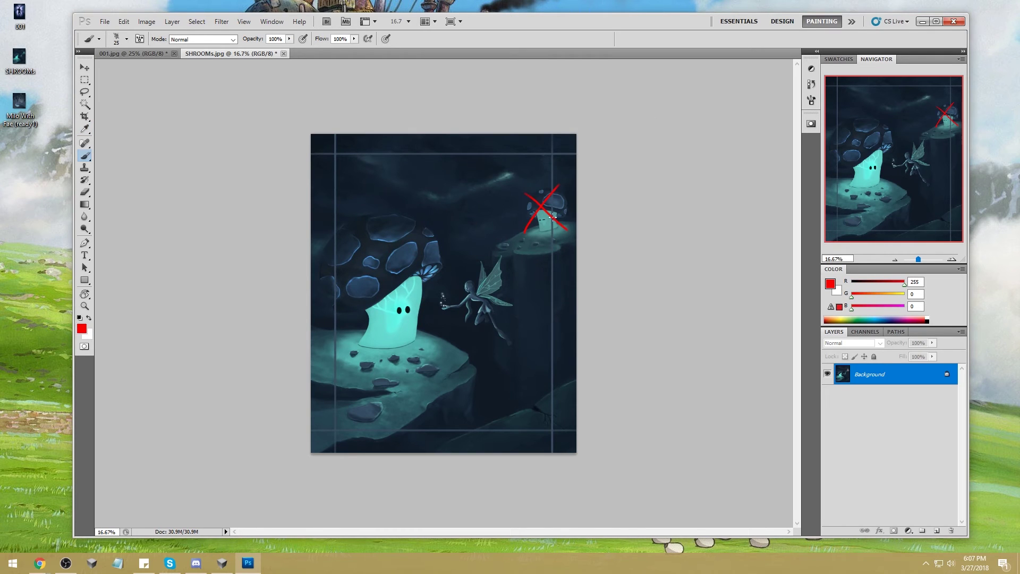
Step: Undo the red X, then try red curves and circles around the mushroom's eyes and fairy, undoing them
{"action": "key", "text": "ctrl+alt+z"}
{"action": "key", "text": "ctrl+alt+z"}
{"action": "mouse_move", "coordinate": [567, 269]}
{"action": "left_mouse_down"}
{"action": "mouse_move", "coordinate": [525, 218]}
{"action": "mouse_move", "coordinate": [481, 232]}
{"action": "mouse_move", "coordinate": [443, 344]}
{"action": "left_mouse_up"}
{"action": "left_click_drag", "start_coordinate": [499, 189], "coordinate": [531, 215]}
{"action": "mouse_move", "coordinate": [409, 302]}
{"action": "left_mouse_down"}
{"action": "mouse_move", "coordinate": [385, 310]}
{"action": "mouse_move", "coordinate": [419, 297]}
{"action": "left_mouse_up"}
{"action": "key", "text": "ctrl+z"}
{"action": "key", "text": "ctrl+z"}
{"action": "left_click_drag", "start_coordinate": [410, 305], "coordinate": [418, 299]}
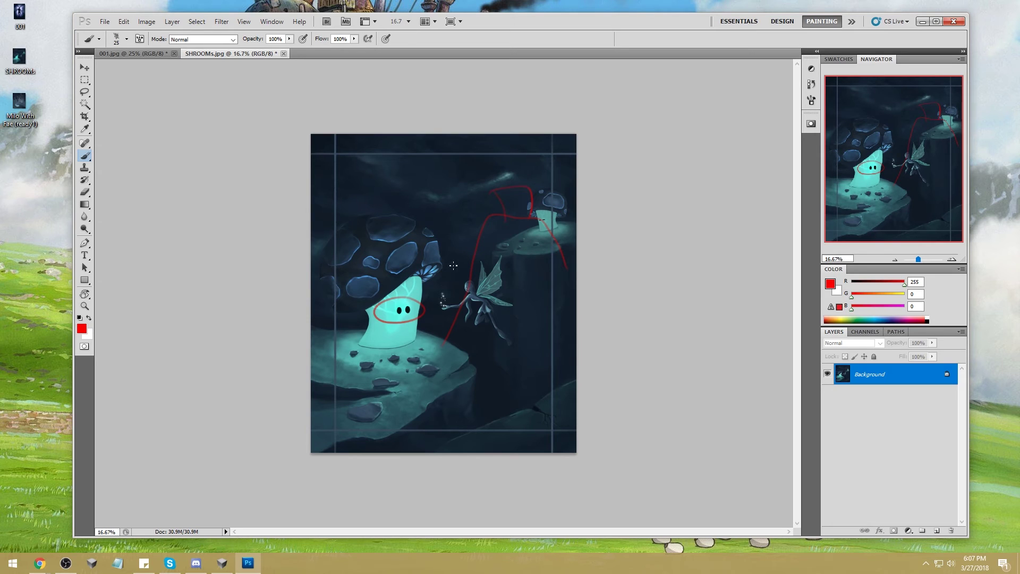
{"action": "mouse_move", "coordinate": [478, 268]}
{"action": "left_mouse_down"}
{"action": "mouse_move", "coordinate": [452, 290]}
{"action": "mouse_move", "coordinate": [479, 319]}
{"action": "left_mouse_up"}
{"action": "key", "text": "ctrl+alt+z"}
{"action": "key", "text": "ctrl+alt+z"}
Step: Test a red box, fairy circle, lines across the painting and a sparkles circle, undoing each
{"action": "mouse_move", "coordinate": [511, 296]}
{"action": "left_mouse_down"}
{"action": "mouse_move", "coordinate": [509, 305]}
{"action": "mouse_move", "coordinate": [525, 282]}
{"action": "left_mouse_up"}
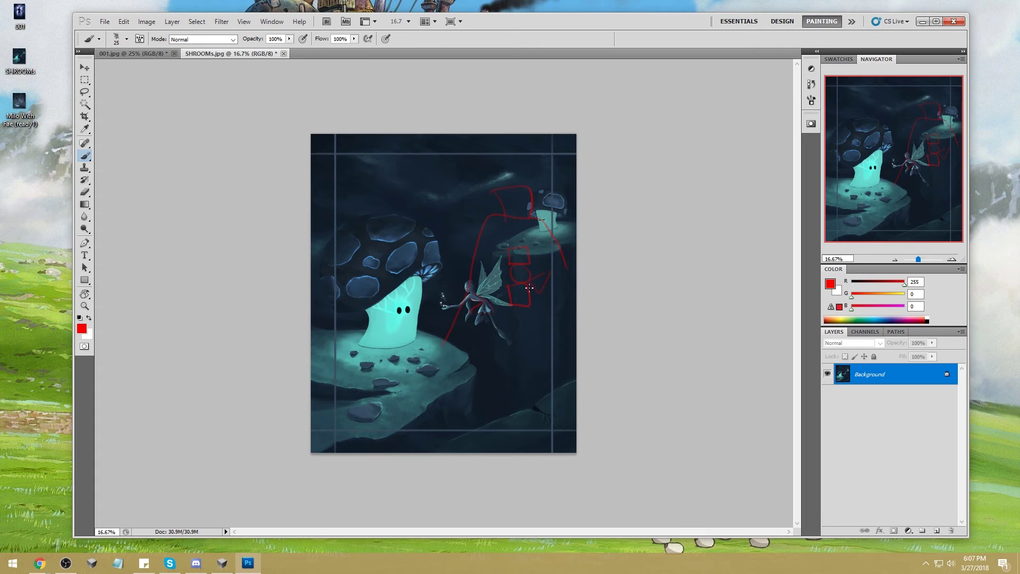
{"action": "key", "text": "ctrl+alt+z"}
{"action": "key", "text": "ctrl+alt+z"}
{"action": "key", "text": "ctrl+alt+z"}
{"action": "key", "text": "ctrl+alt+z"}
{"action": "key", "text": "ctrl+alt+z"}
{"action": "key", "text": "ctrl+alt+z"}
{"action": "left_click_drag", "start_coordinate": [490, 286], "coordinate": [475, 278]}
{"action": "key", "text": "ctrl+alt+z"}
{"action": "left_click_drag", "start_coordinate": [298, 224], "coordinate": [582, 178]}
{"action": "key", "text": "ctrl+z"}
{"action": "left_click_drag", "start_coordinate": [274, 268], "coordinate": [582, 270]}
{"action": "key", "text": "ctrl+z"}
{"action": "left_click_drag", "start_coordinate": [445, 289], "coordinate": [452, 293]}
{"action": "key", "text": "ctrl+z"}
{"action": "key", "text": "z"}
{"action": "left_click_drag", "start_coordinate": [445, 269], "coordinate": [516, 303]}
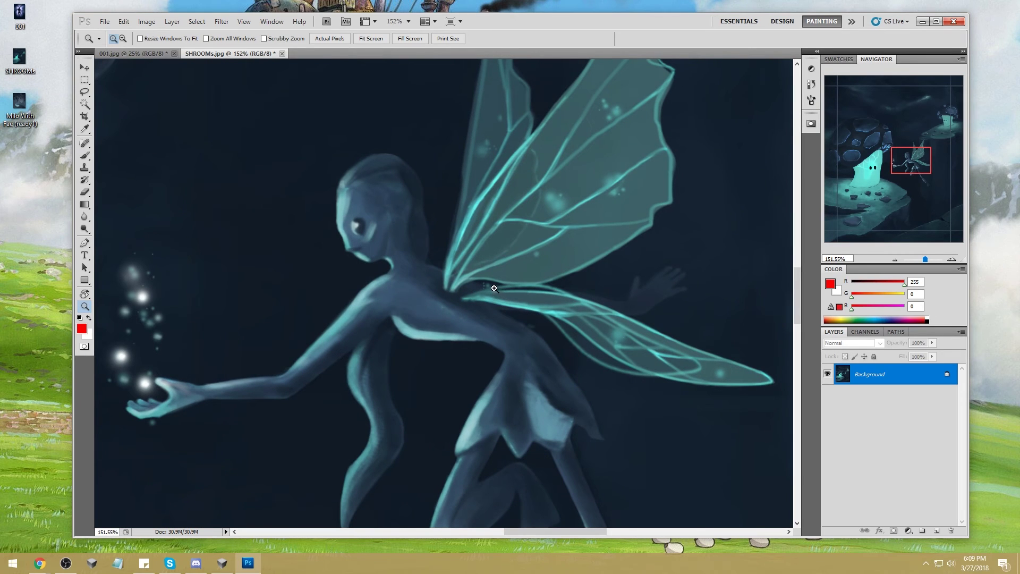
{"action": "key", "text": "ctrl+minus"}
{"action": "key", "text": "ctrl+minus"}
{"action": "key", "text": "ctrl+minus"}
{"action": "key", "text": "ctrl+minus"}
{"action": "key", "text": "ctrl+minus"}
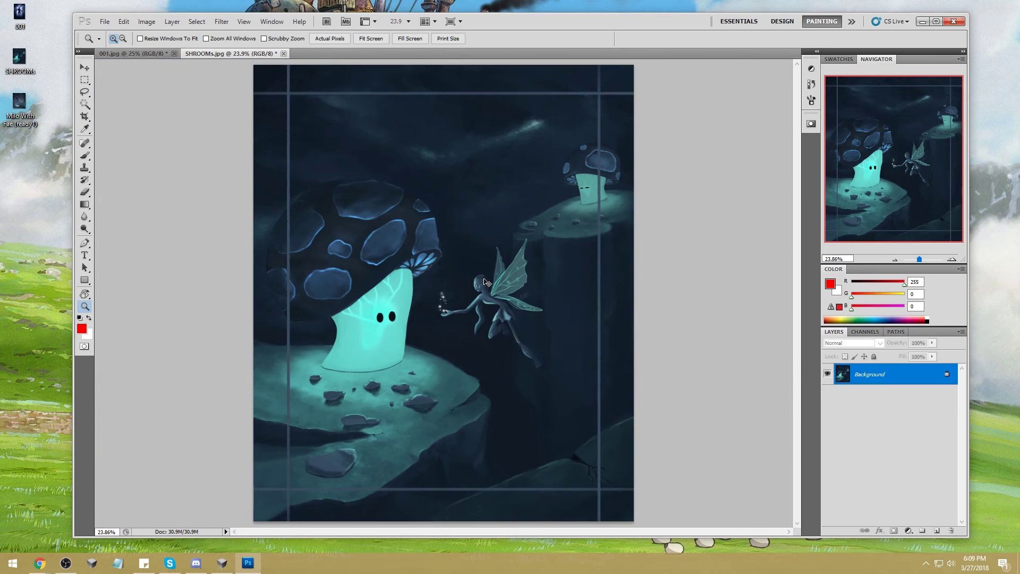
{"action": "key", "text": "ctrl+minus"}
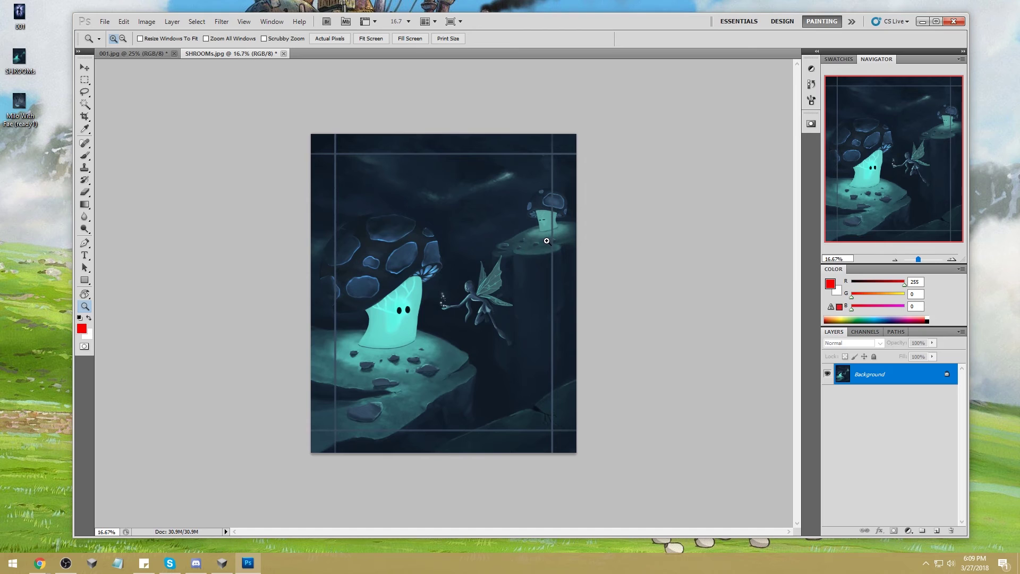
{"action": "left_click", "coordinate": [616, 6]}
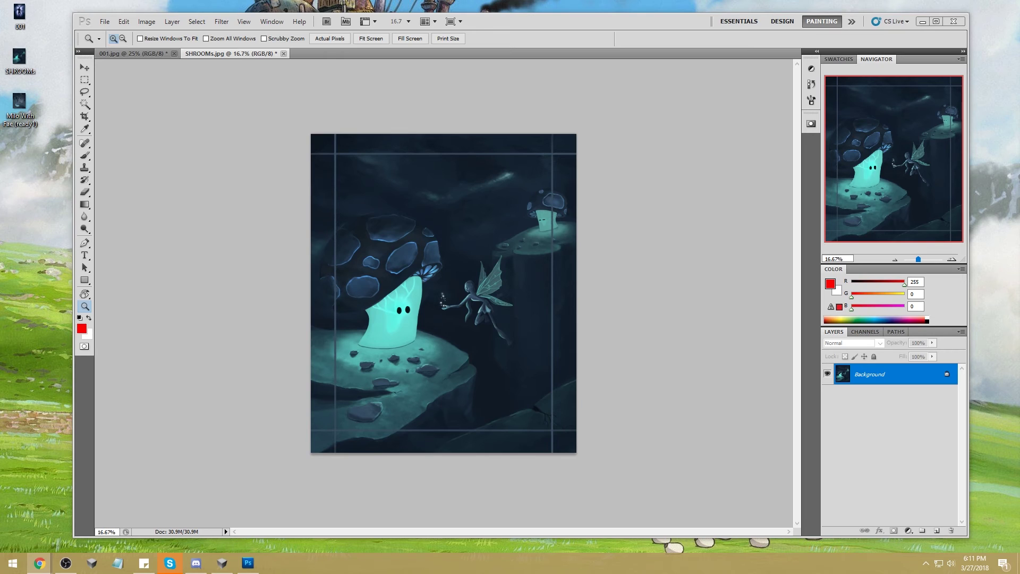
Step: Sample a dark blue as foreground colour, brush a size-500 test patch below the fairy, and undo it
{"action": "left_click", "coordinate": [830, 283]}
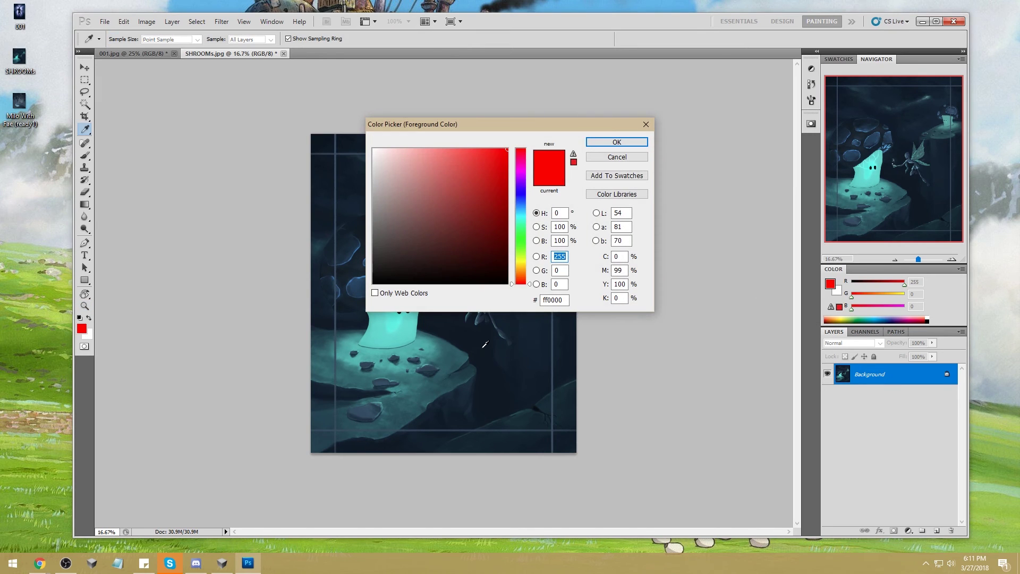
{"action": "left_click", "coordinate": [478, 358]}
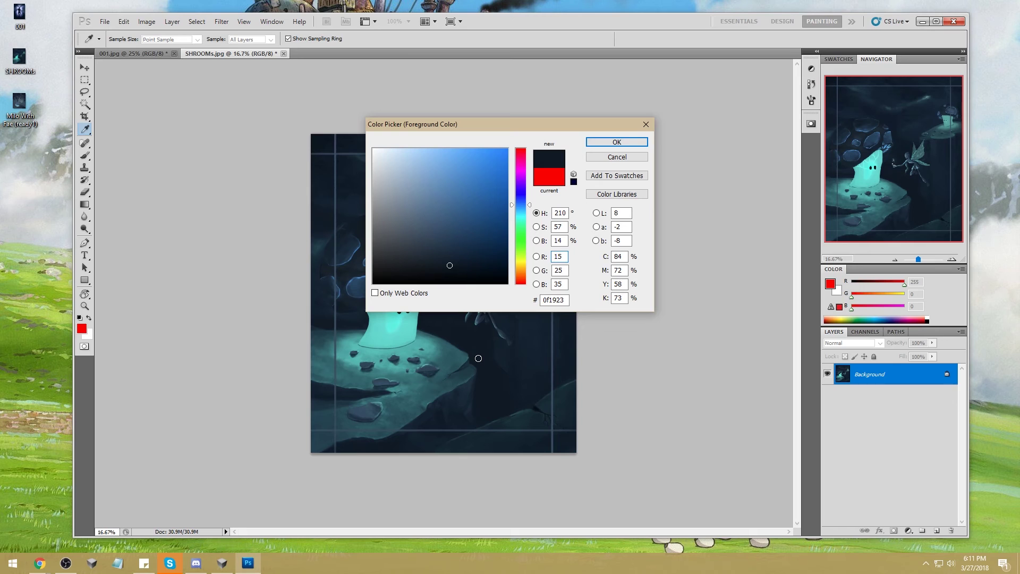
{"action": "left_click", "coordinate": [534, 409]}
{"action": "left_click", "coordinate": [467, 261]}
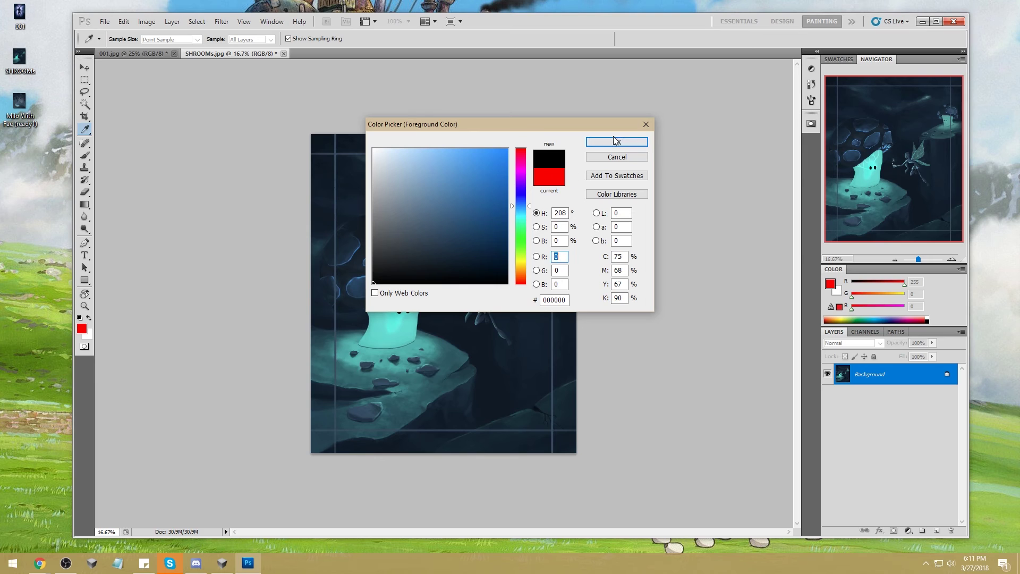
{"action": "left_click", "coordinate": [611, 142]}
{"action": "key", "text": "z"}
{"action": "key", "text": "b"}
{"action": "mouse_move", "coordinate": [482, 357]}
{"action": "left_mouse_down"}
{"action": "mouse_move", "coordinate": [457, 361]}
{"action": "mouse_move", "coordinate": [521, 370]}
{"action": "mouse_move", "coordinate": [465, 366]}
{"action": "left_mouse_up"}
{"action": "key", "text": "bracketright"}
{"action": "key", "text": "bracketright"}
{"action": "key", "text": "bracketright"}
{"action": "key", "text": "bracketright"}
{"action": "key", "text": "bracketright"}
{"action": "key", "text": "bracketright"}
{"action": "key", "text": "bracketright"}
{"action": "key", "text": "bracketright"}
{"action": "key", "text": "bracketright"}
{"action": "key", "text": "bracketright"}
{"action": "key", "text": "bracketright"}
{"action": "key", "text": "bracketright"}
{"action": "key", "text": "bracketright"}
{"action": "key", "text": "bracketright"}
{"action": "key", "text": "bracketright"}
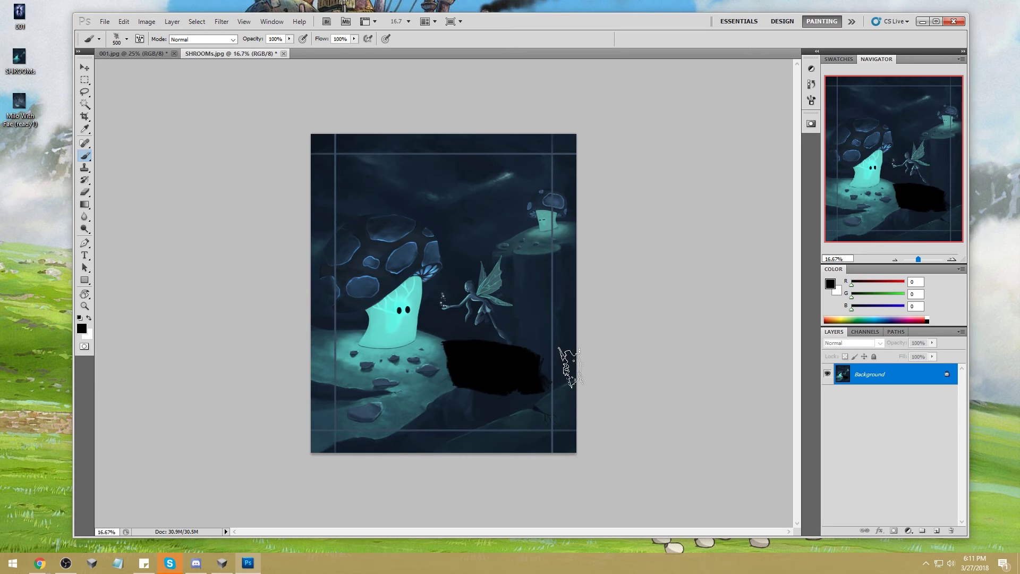
{"action": "key", "text": "ctrl+alt+z"}
{"action": "key", "text": "ctrl+alt+z"}
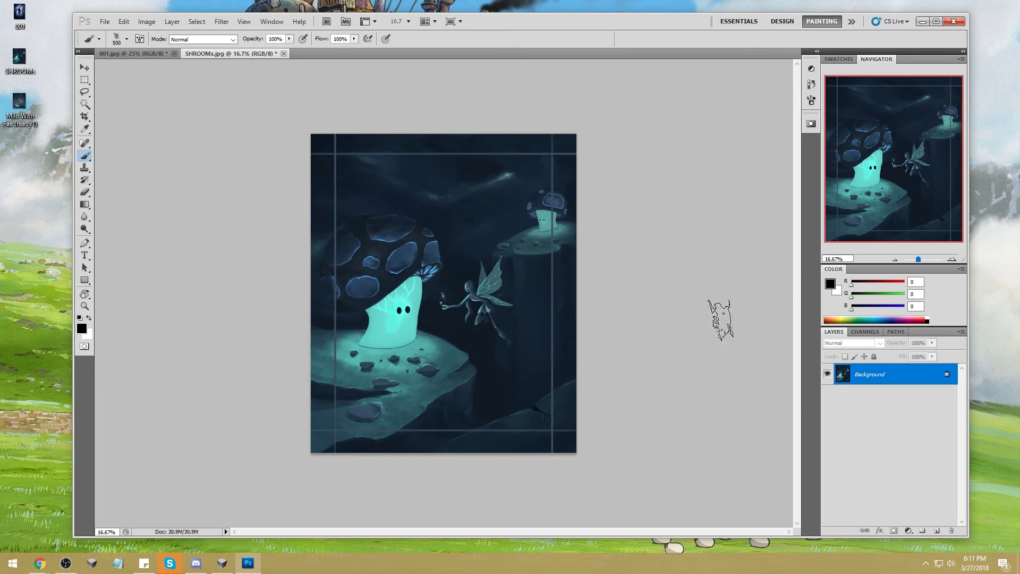
Step: Set the foreground colour to navy (11,16,53), brush a test patch below the fairy, and undo it
{"action": "left_click", "coordinate": [830, 285]}
{"action": "left_click_drag", "start_coordinate": [375, 281], "coordinate": [442, 262]}
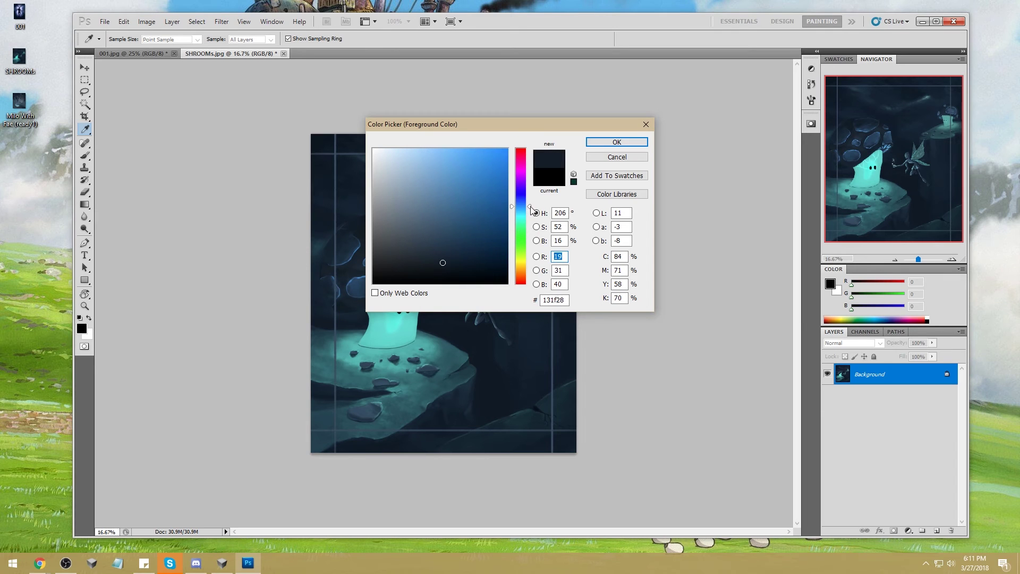
{"action": "left_click", "coordinate": [522, 196]}
{"action": "left_click", "coordinate": [480, 256]}
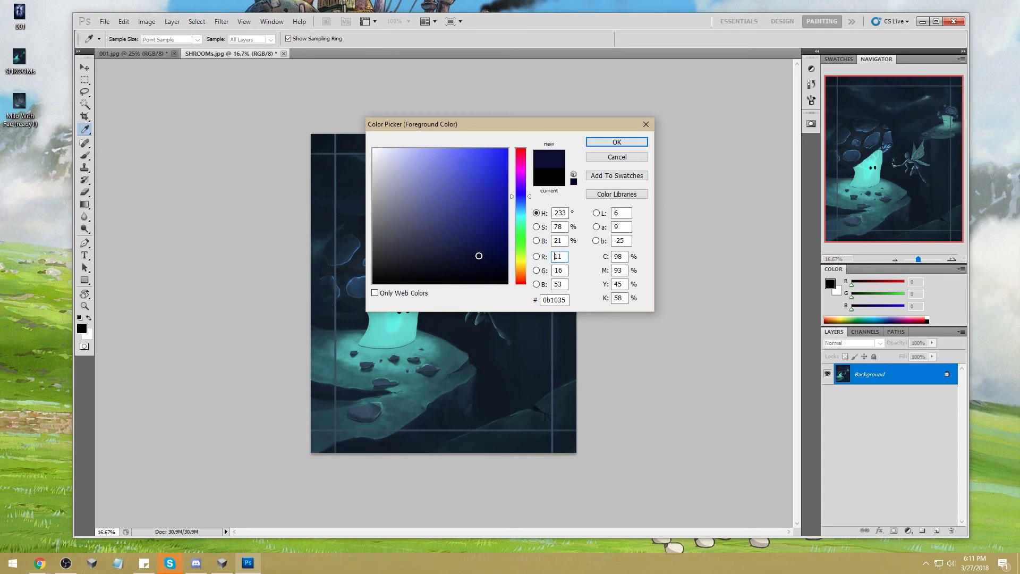
{"action": "left_click", "coordinate": [617, 142]}
{"action": "left_click_drag", "start_coordinate": [526, 354], "coordinate": [452, 372]}
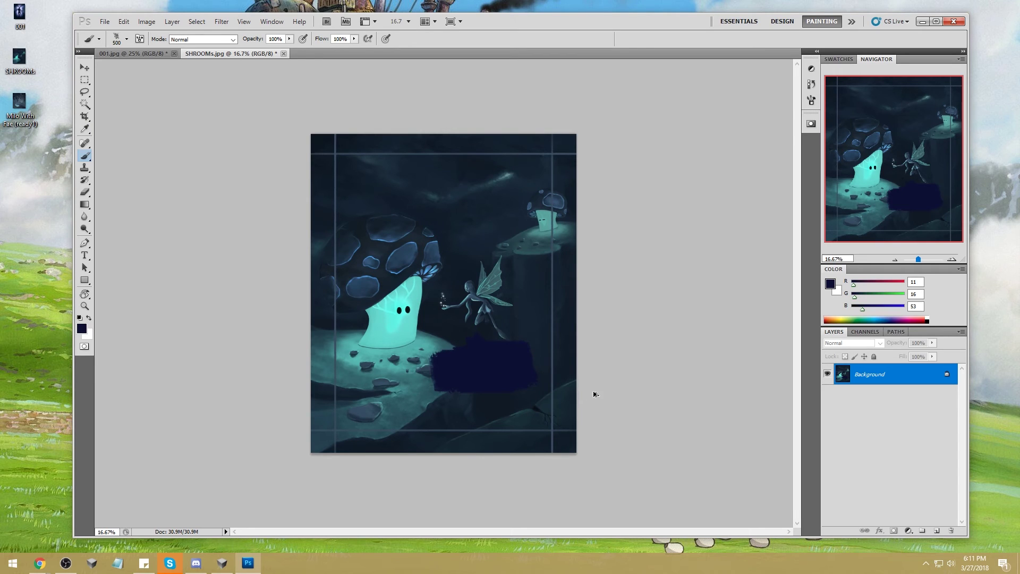
{"action": "key", "text": "ctrl+z"}
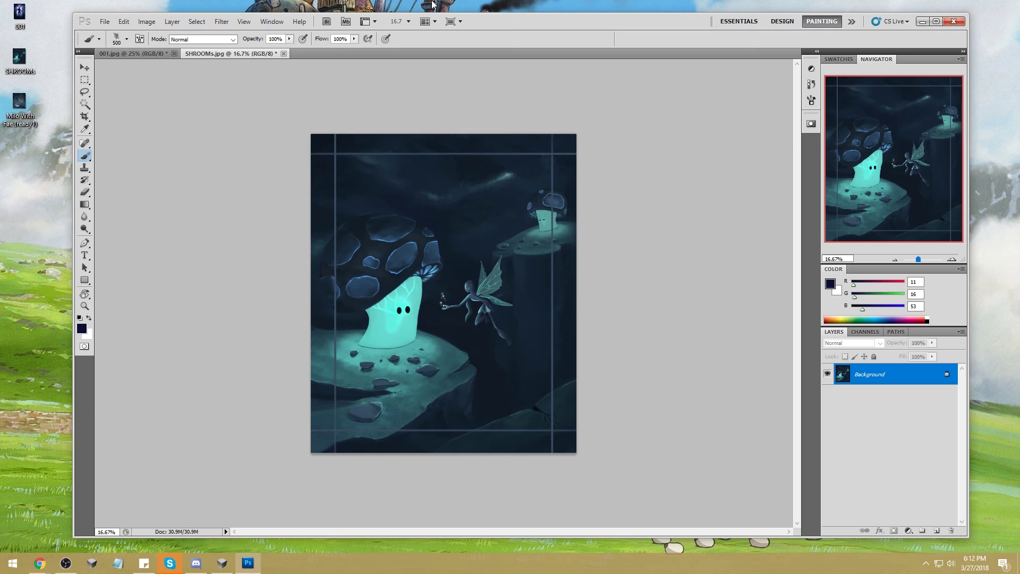
Step: Revert SHROOMS.jpg to its original SHROOMs.jpg History snapshot, discarding all test brush strokes
{"action": "left_click", "coordinate": [154, 53]}
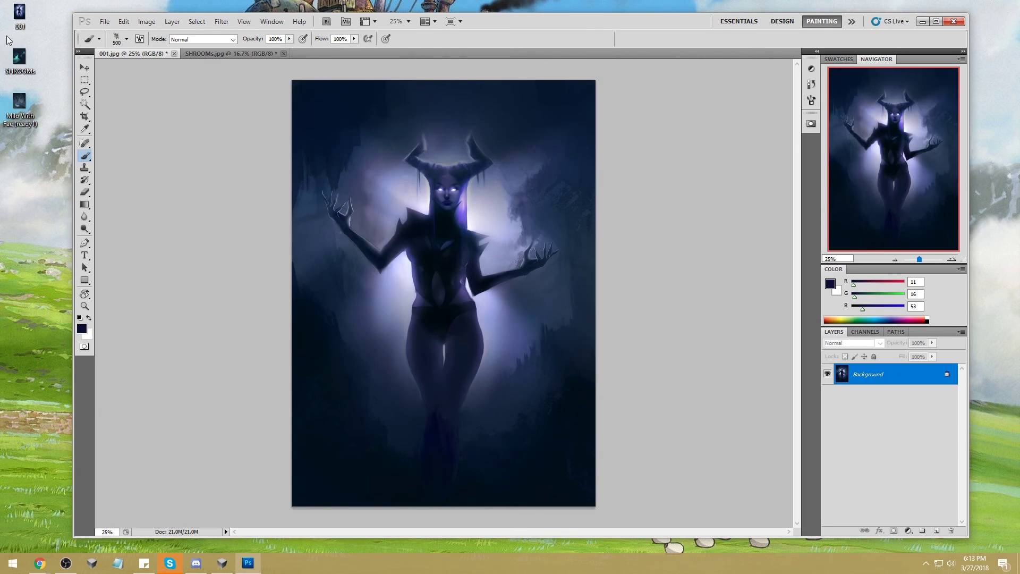
{"action": "left_click", "coordinate": [264, 54]}
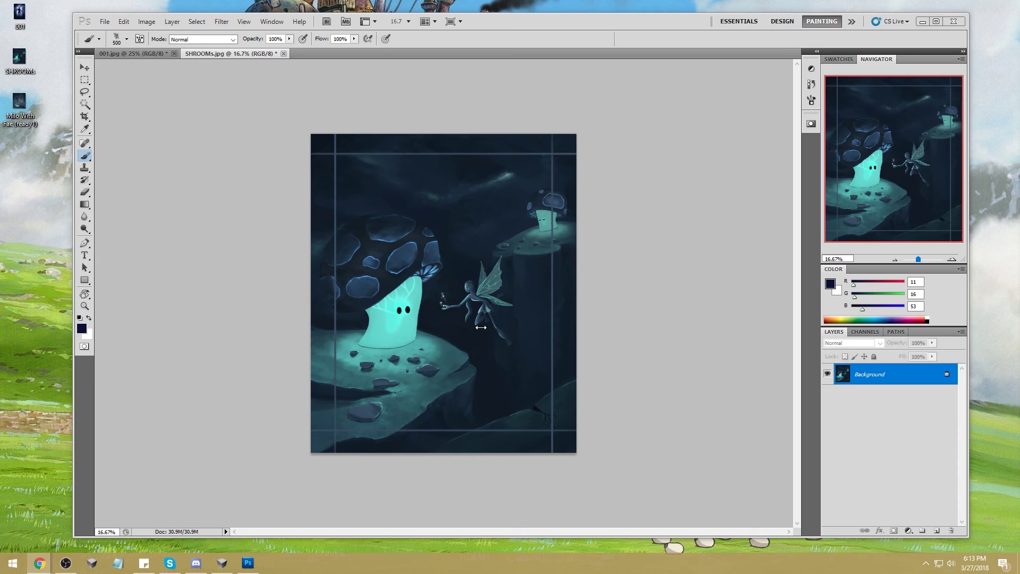
{"action": "left_click", "coordinate": [811, 84]}
{"action": "left_click", "coordinate": [764, 88]}
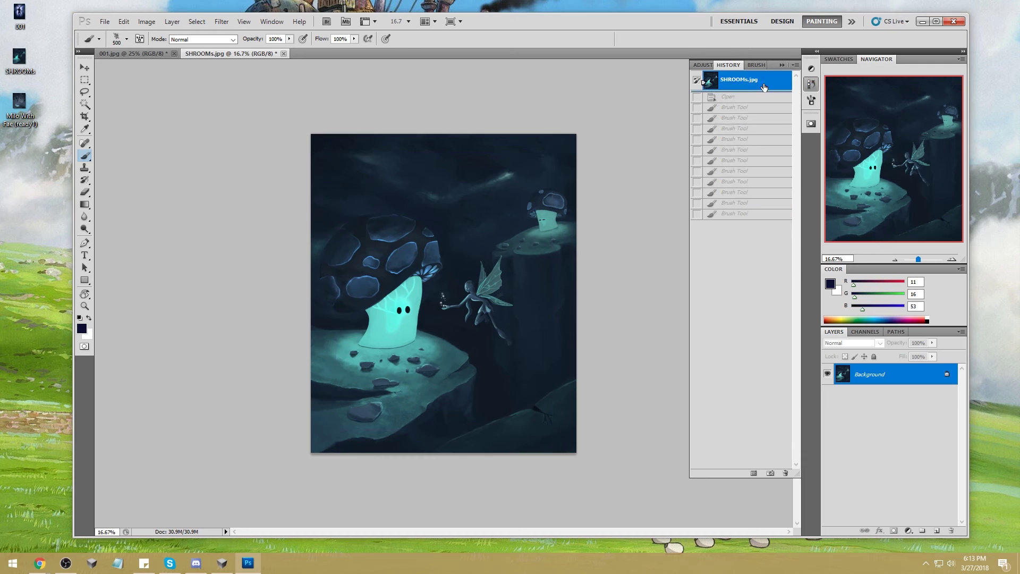
{"action": "left_click", "coordinate": [784, 65]}
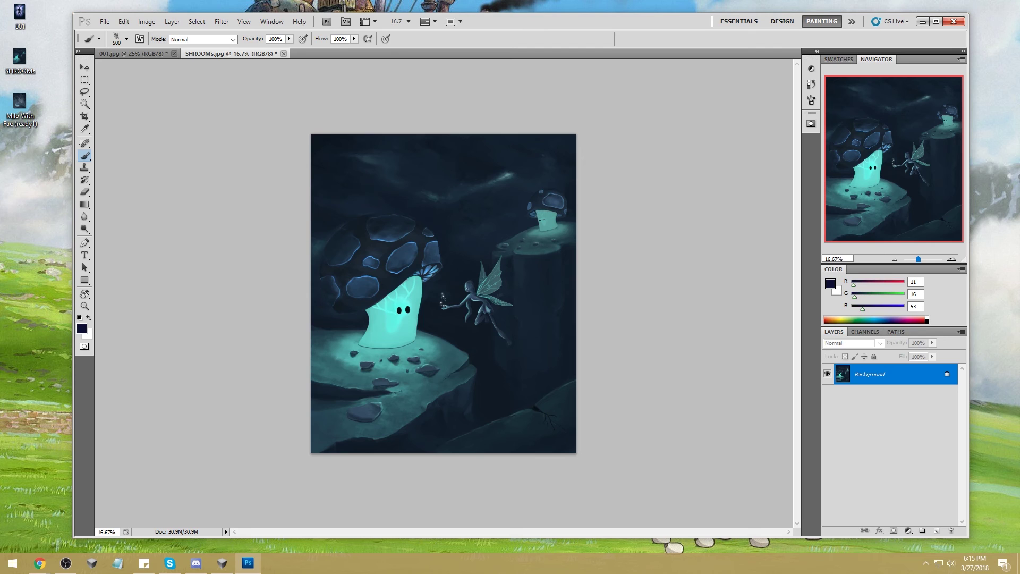
Step: Try a crop that extends the canvas above and right of the painting, then undo it
{"action": "key", "text": "c"}
{"action": "mouse_move", "coordinate": [289, 130]}
{"action": "left_mouse_down"}
{"action": "mouse_move", "coordinate": [561, 447]}
{"action": "mouse_move", "coordinate": [755, 565]}
{"action": "left_mouse_up"}
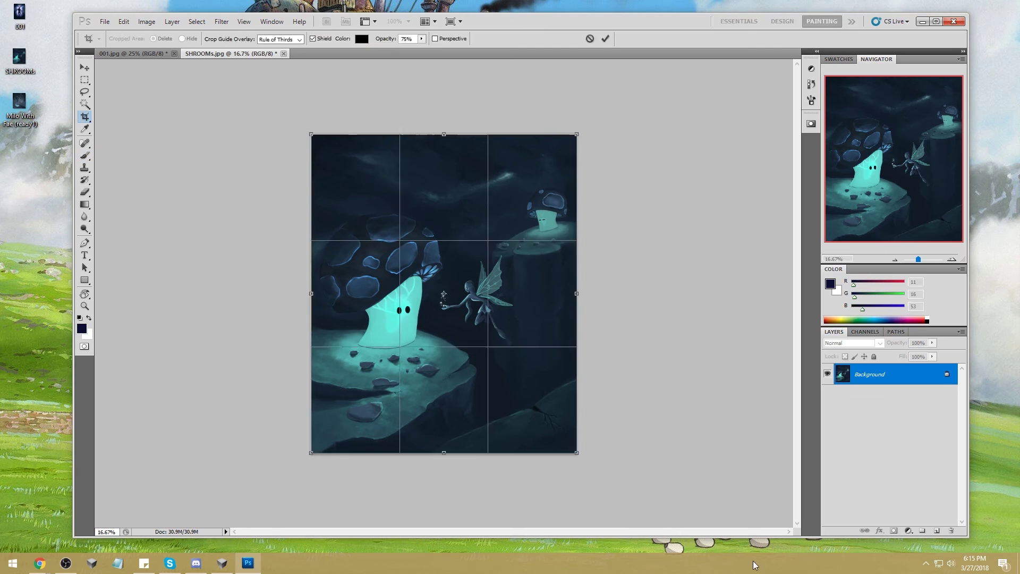
{"action": "left_click_drag", "start_coordinate": [444, 134], "coordinate": [443, 81]}
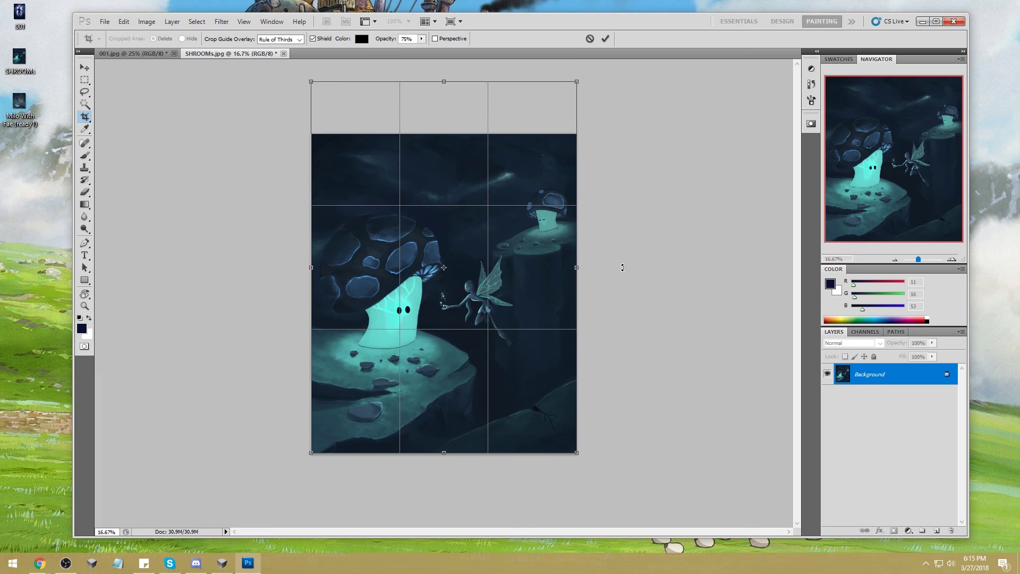
{"action": "left_click_drag", "start_coordinate": [577, 267], "coordinate": [584, 268]}
{"action": "left_click_drag", "start_coordinate": [450, 81], "coordinate": [451, 76]}
{"action": "key", "text": "Return"}
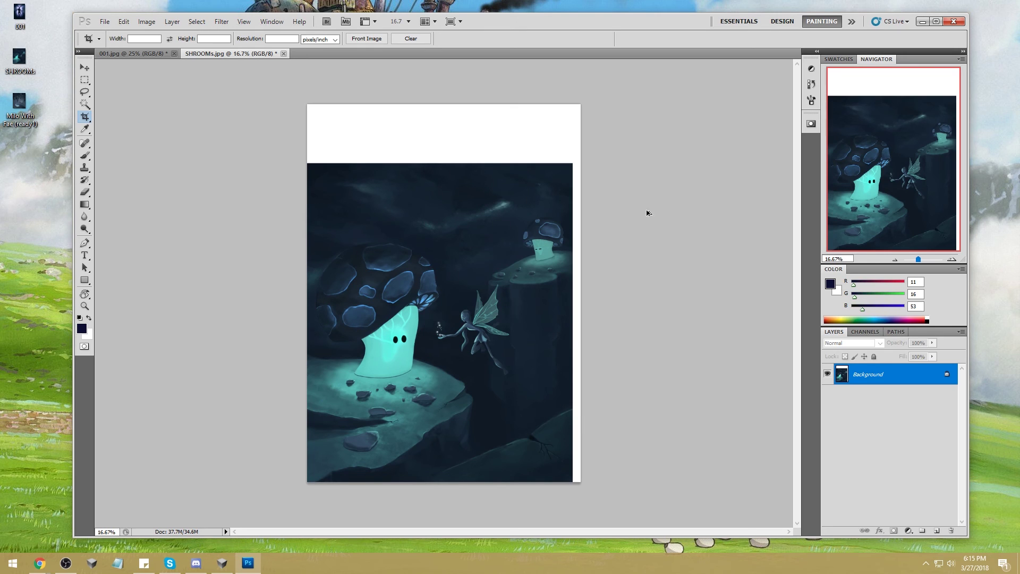
{"action": "key", "text": "ctrl+z"}
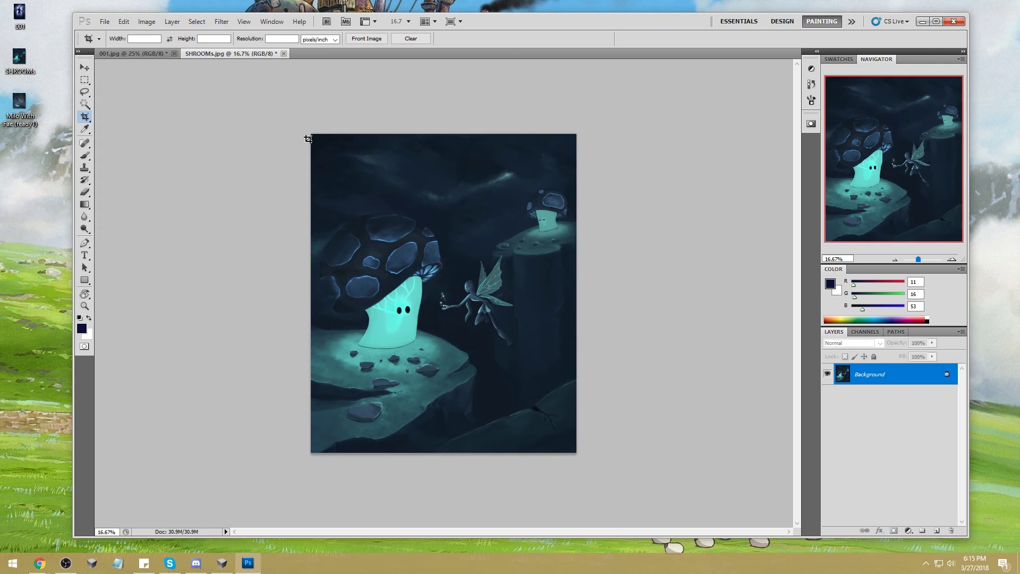
Step: Discard a tilted crop box and crop past both side edges, adding white margins left and right
{"action": "key", "text": "Return"}
{"action": "left_click_drag", "start_coordinate": [603, 298], "coordinate": [606, 290]}
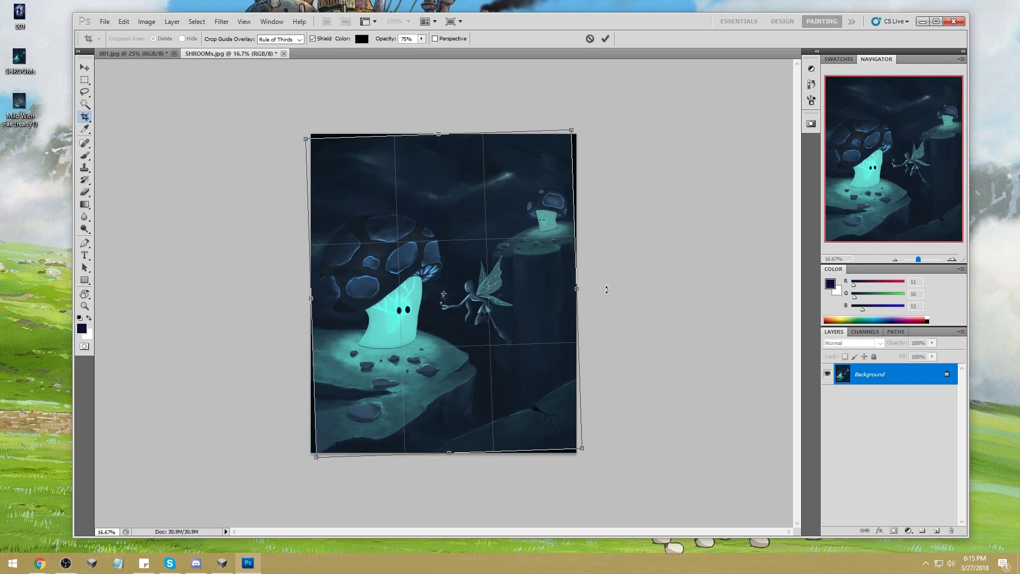
{"action": "key", "text": "Escape"}
{"action": "key", "text": "Return"}
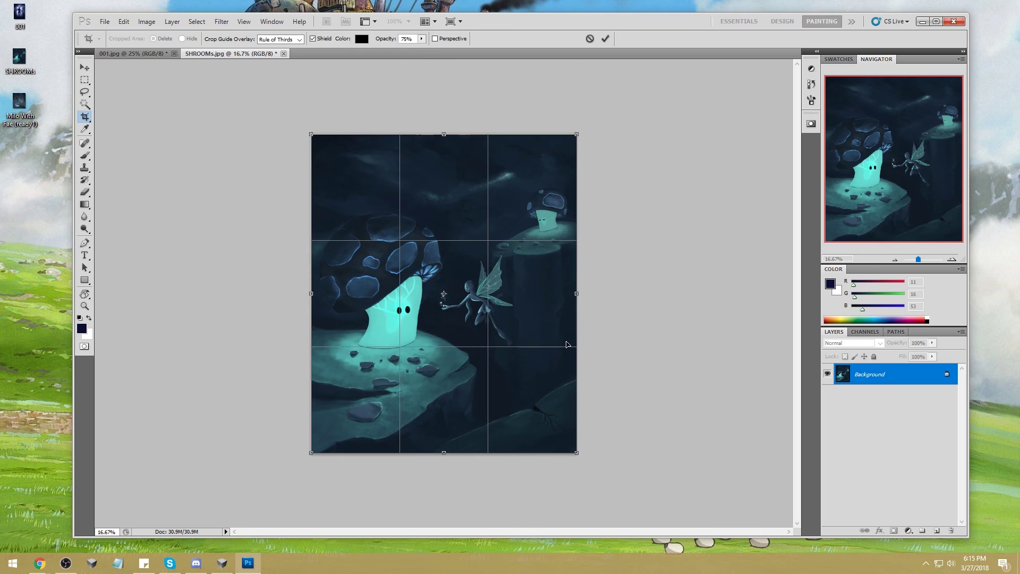
{"action": "left_click_drag", "start_coordinate": [572, 293], "coordinate": [580, 326]}
{"action": "left_click_drag", "start_coordinate": [618, 294], "coordinate": [695, 294]}
{"action": "left_click_drag", "start_coordinate": [643, 319], "coordinate": [633, 317]}
{"action": "left_click", "coordinate": [605, 39]}
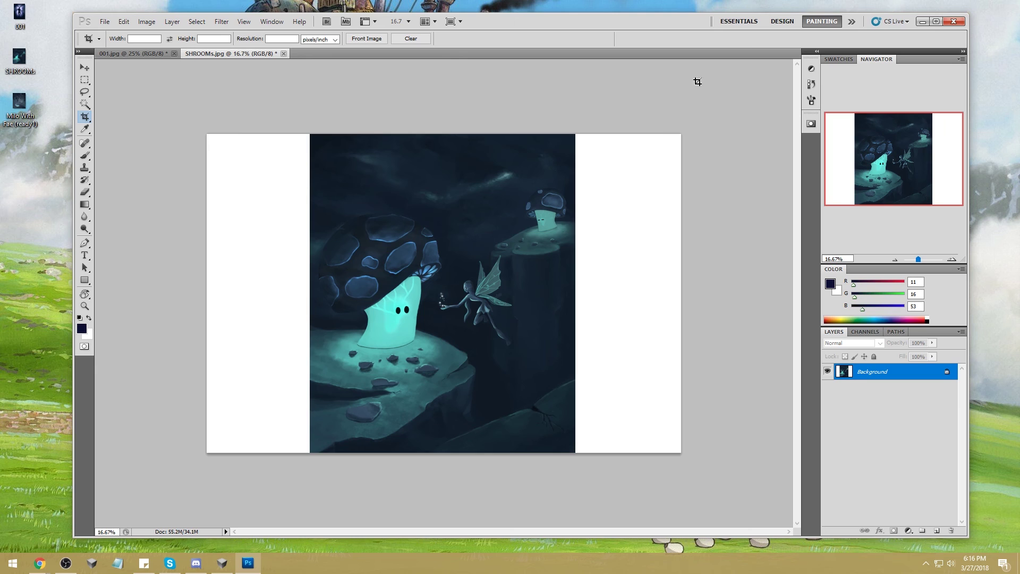
{"action": "key", "text": "alt"}
Step: Revert the painting to its original History snapshot and regroup the collapsed panel icons
{"action": "left_click", "coordinate": [811, 84]}
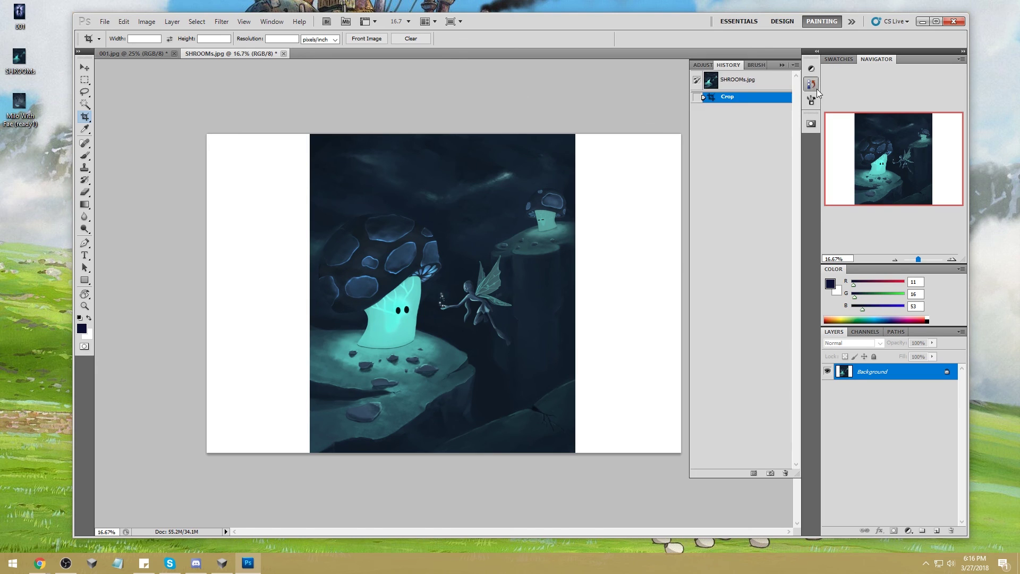
{"action": "left_click", "coordinate": [738, 79]}
{"action": "left_click", "coordinate": [811, 84]}
{"action": "left_click_drag", "start_coordinate": [815, 68], "coordinate": [816, 57]}
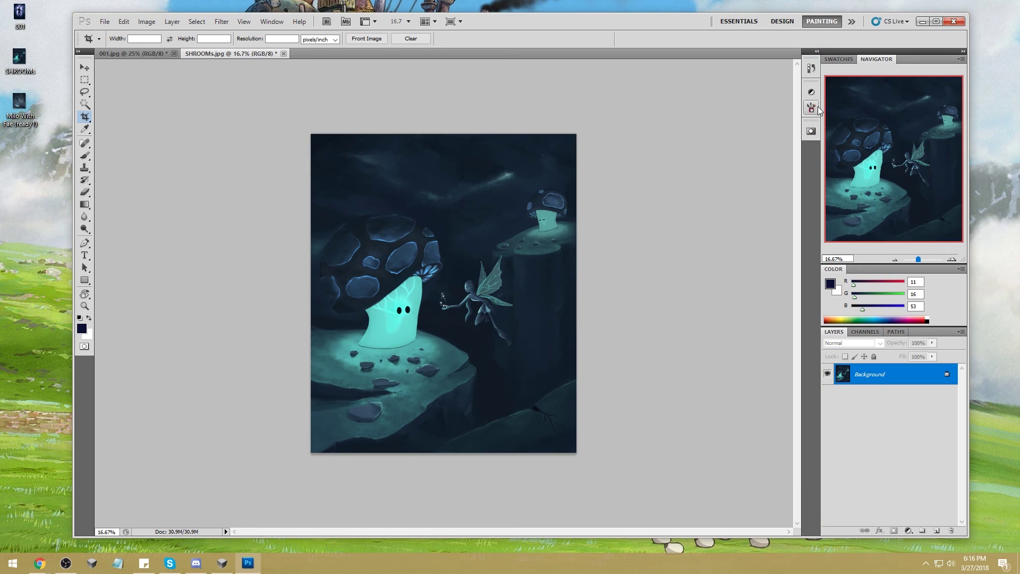
{"action": "left_click_drag", "start_coordinate": [811, 109], "coordinate": [818, 76]}
Step: Close the Adjustments and Masks panel groups with Close Tab Group
{"action": "left_click", "coordinate": [813, 116]}
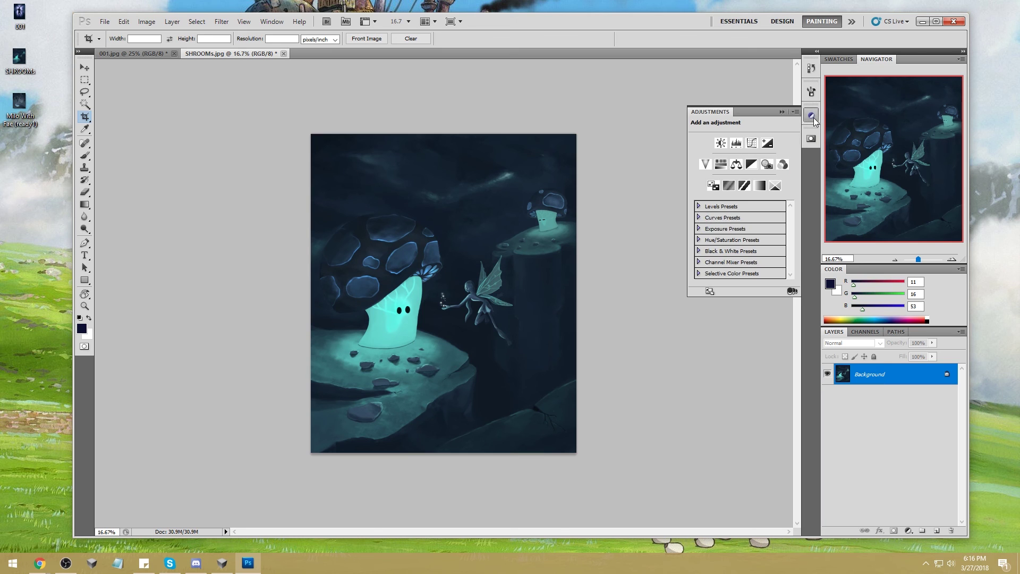
{"action": "left_click", "coordinate": [796, 111]}
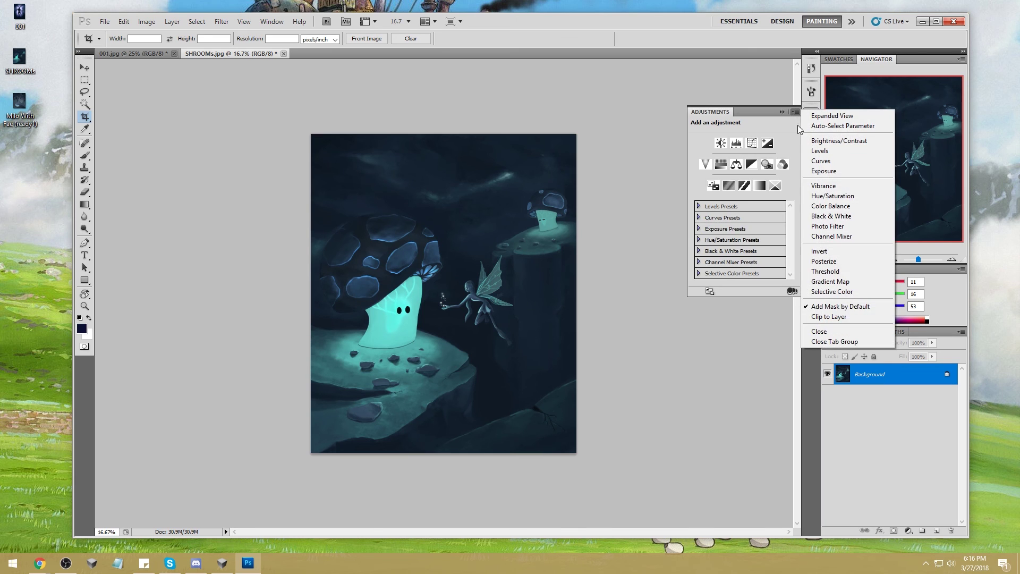
{"action": "left_click", "coordinate": [836, 341]}
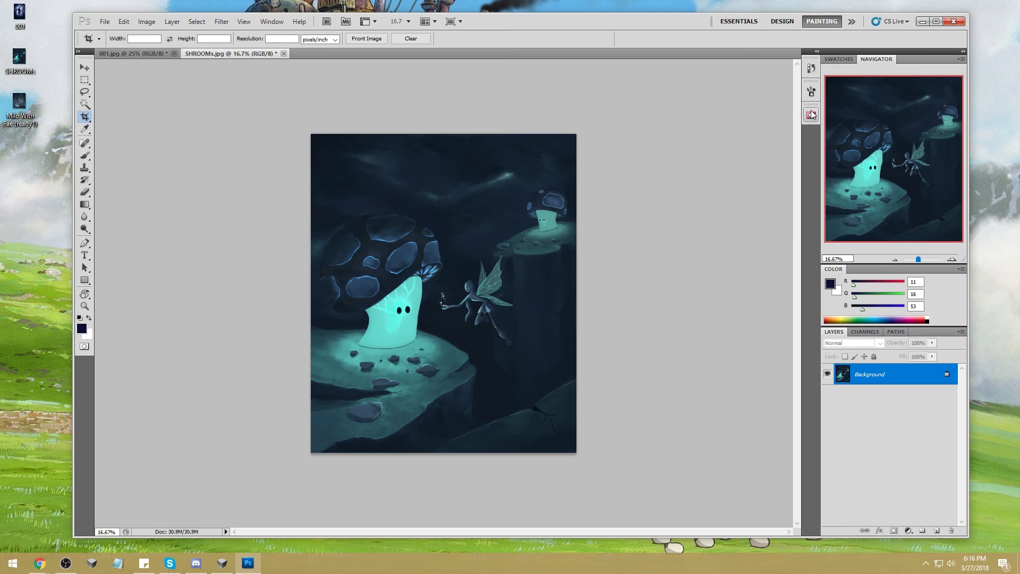
{"action": "left_click", "coordinate": [811, 115]}
{"action": "left_click", "coordinate": [796, 112]}
{"action": "left_click", "coordinate": [845, 177]}
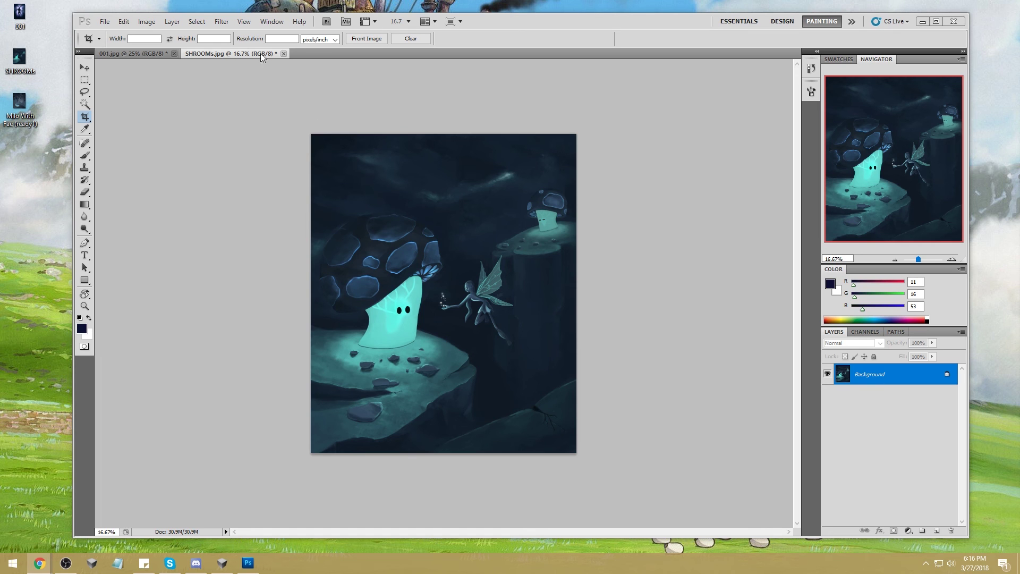
{"action": "left_click", "coordinate": [221, 21]}
Step: In Liquify, Forward Warp the base and lower left of the glowing mushroom stem, then apply
{"action": "left_click", "coordinate": [257, 81]}
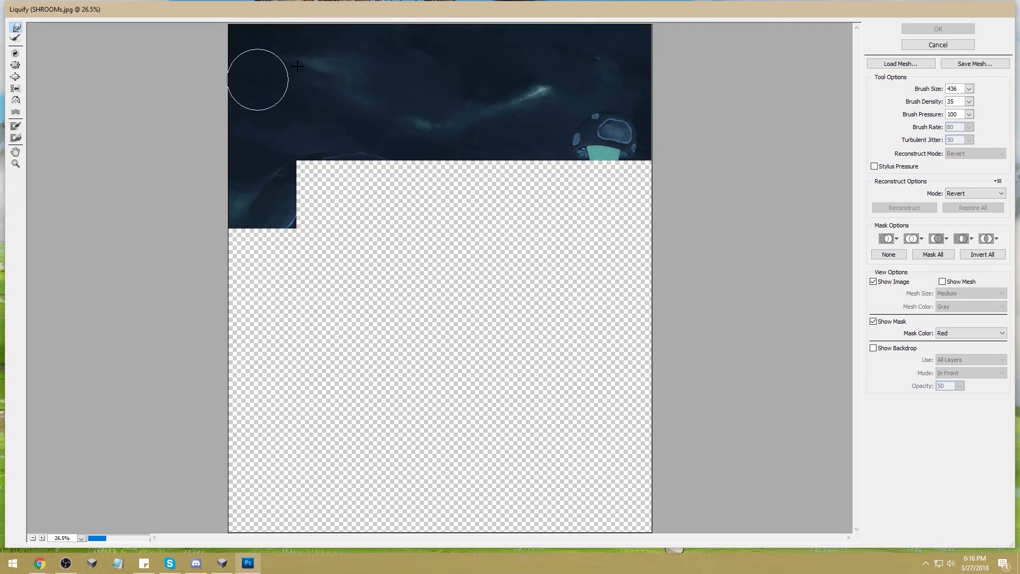
{"action": "mouse_move", "coordinate": [319, 354]}
{"action": "left_mouse_down"}
{"action": "mouse_move", "coordinate": [354, 362]}
{"action": "mouse_move", "coordinate": [373, 353]}
{"action": "mouse_move", "coordinate": [347, 358]}
{"action": "left_mouse_up"}
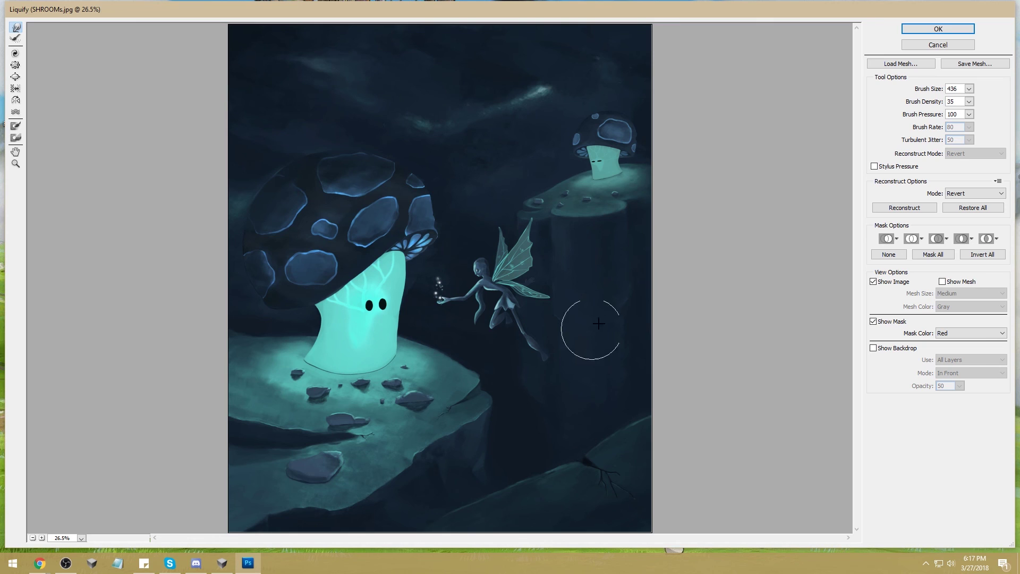
{"action": "mouse_move", "coordinate": [347, 348]}
{"action": "left_mouse_down"}
{"action": "mouse_move", "coordinate": [322, 375]}
{"action": "mouse_move", "coordinate": [327, 362]}
{"action": "mouse_move", "coordinate": [303, 353]}
{"action": "left_mouse_up"}
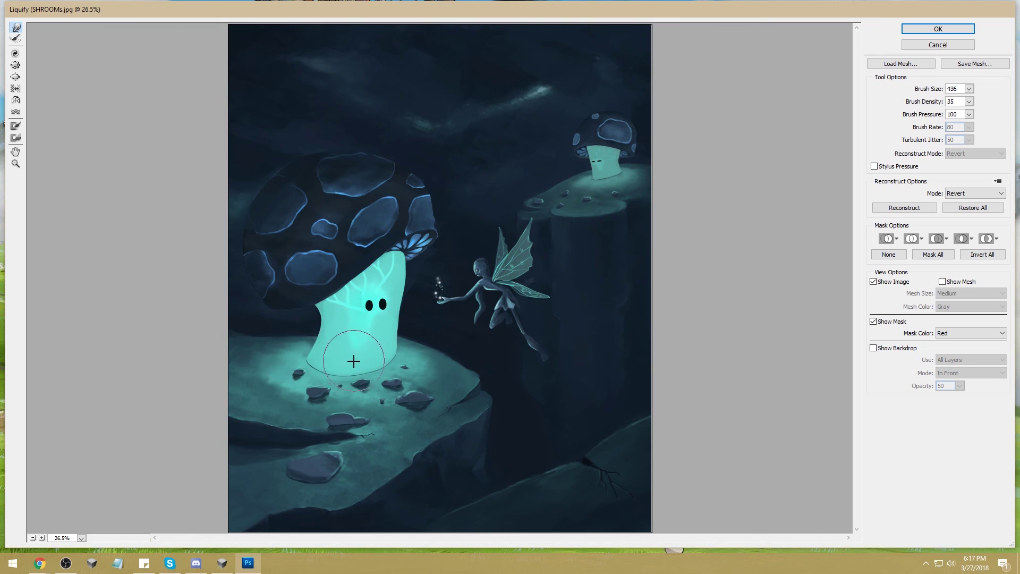
{"action": "left_click", "coordinate": [929, 31]}
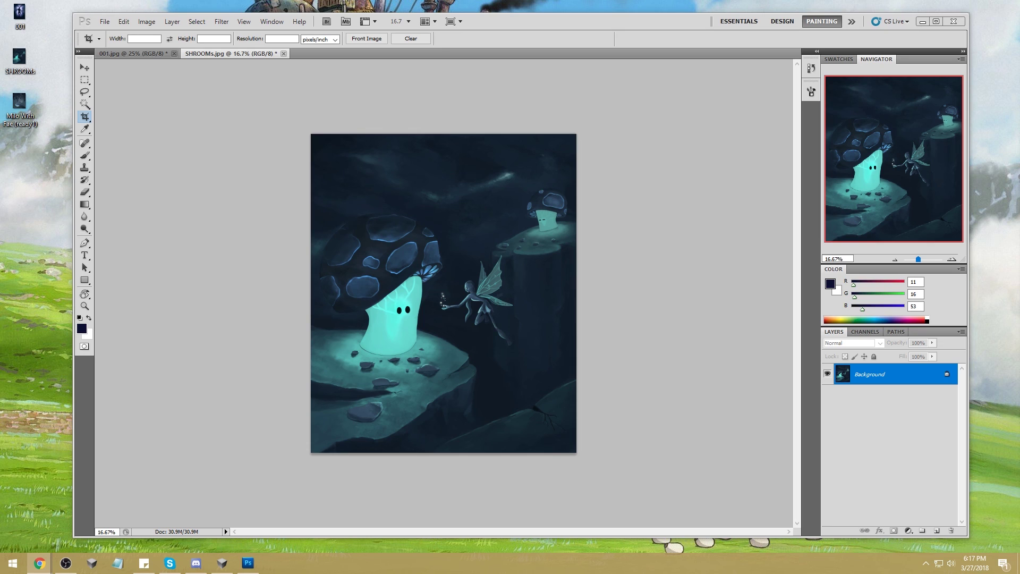
Step: Crop past the top and right edges to add white canvas, then close SHROOMs.jpg
{"action": "left_click", "coordinate": [317, 140]}
{"action": "left_click_drag", "start_coordinate": [296, 111], "coordinate": [626, 428]}
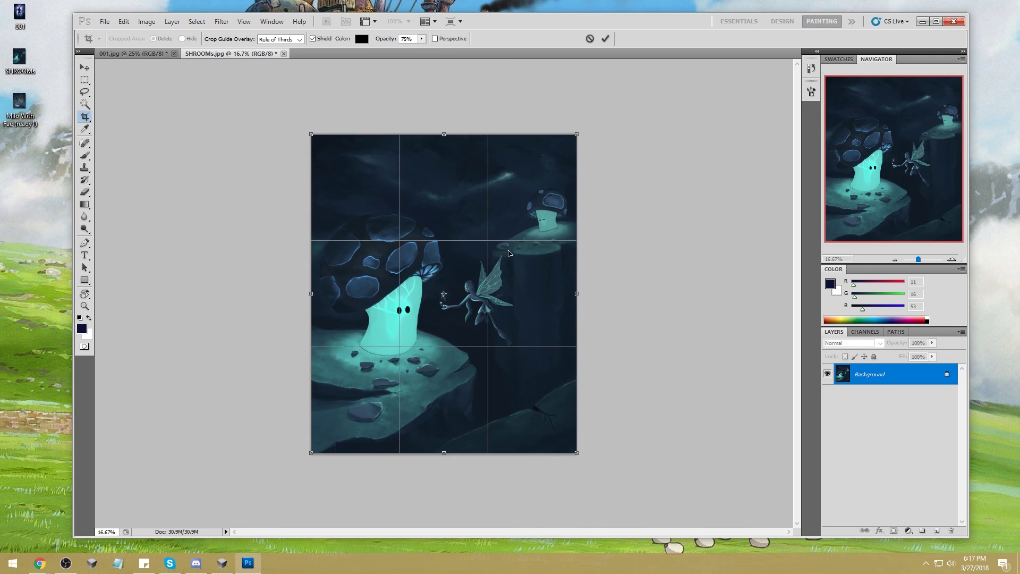
{"action": "left_click_drag", "start_coordinate": [576, 135], "coordinate": [656, 97]}
{"action": "left_click_drag", "start_coordinate": [656, 97], "coordinate": [633, 84]}
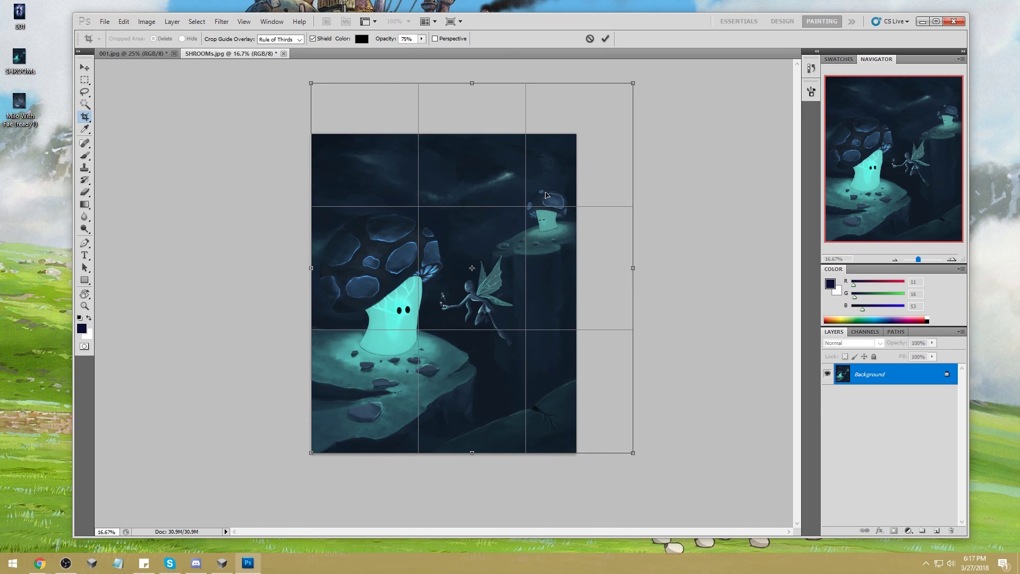
{"action": "left_click", "coordinate": [607, 38]}
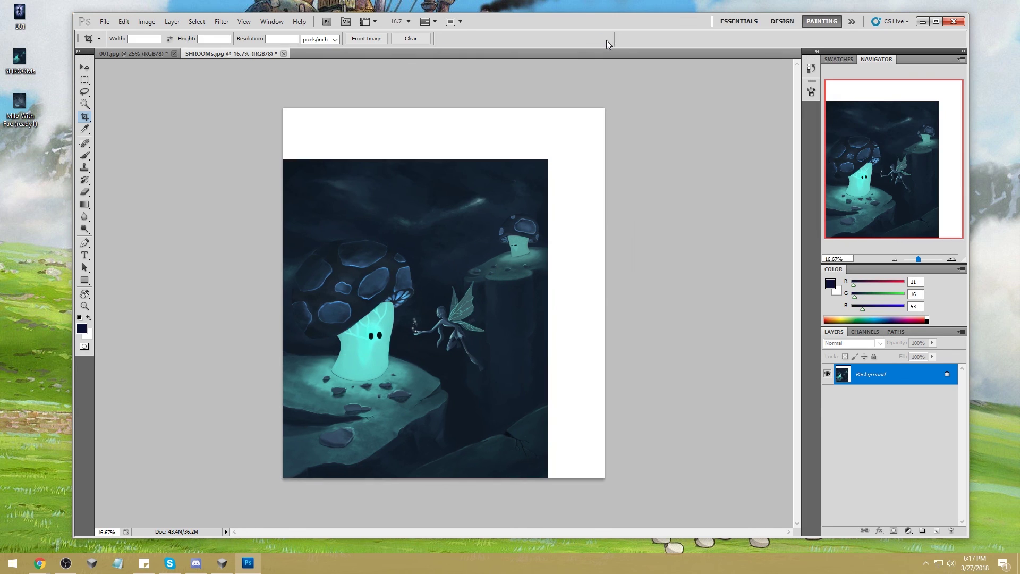
{"action": "left_click", "coordinate": [283, 53]}
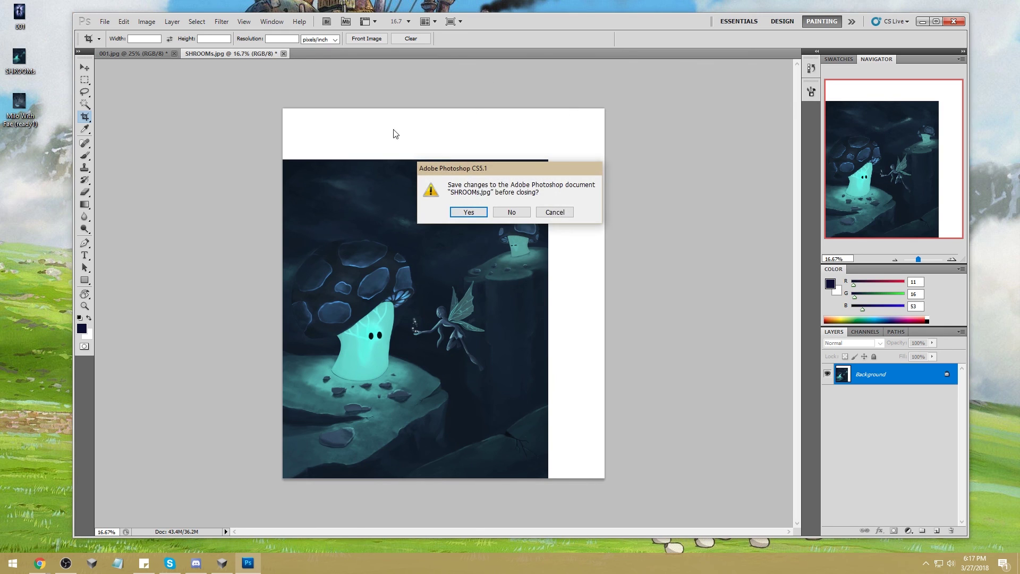
Step: Decline saving SHROOMs.jpg so only the horned figure painting 001.jpg remains open
{"action": "left_click", "coordinate": [509, 210]}
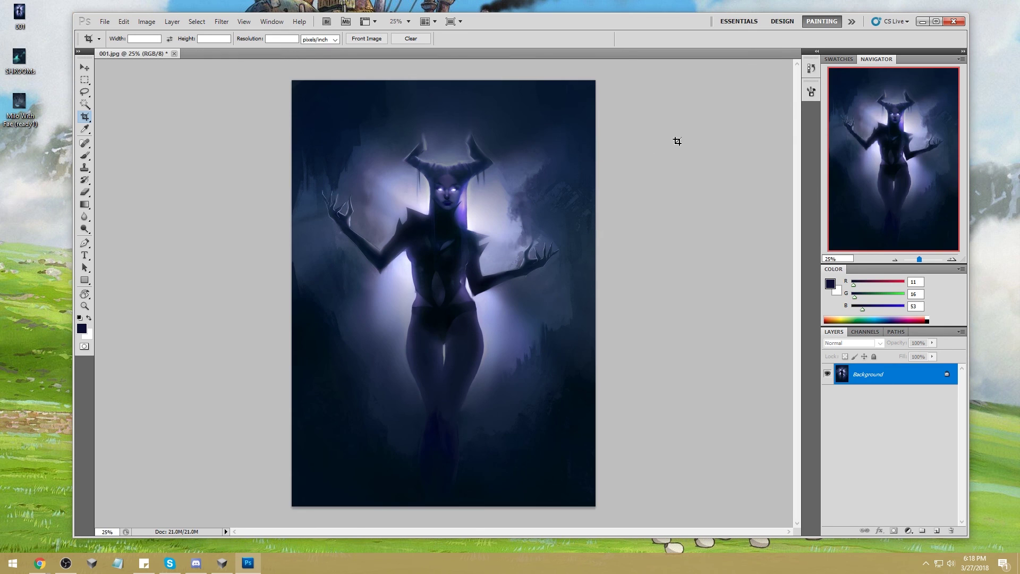
{"action": "left_click", "coordinate": [206, 4]}
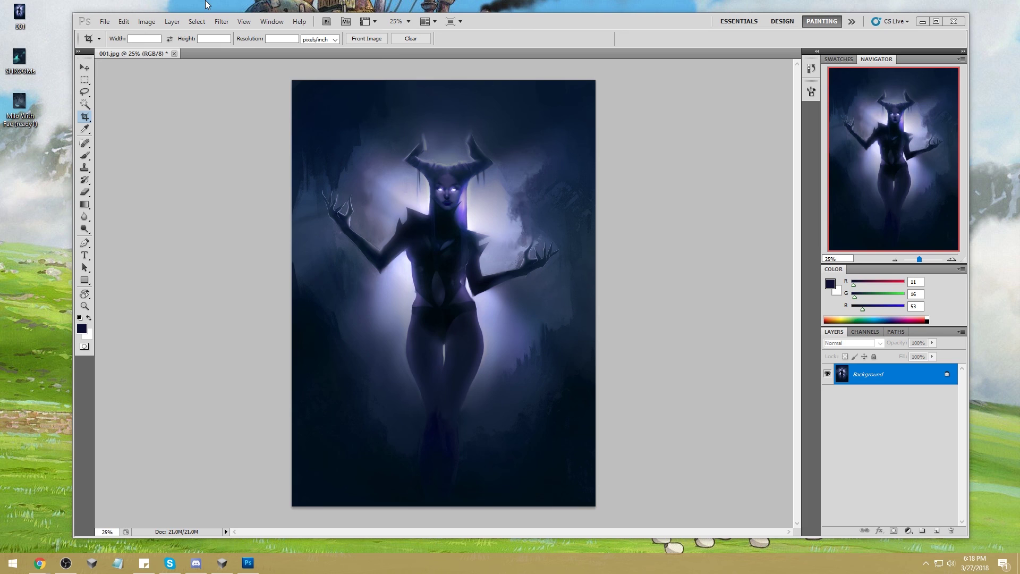
{"action": "left_click", "coordinate": [974, 562]}
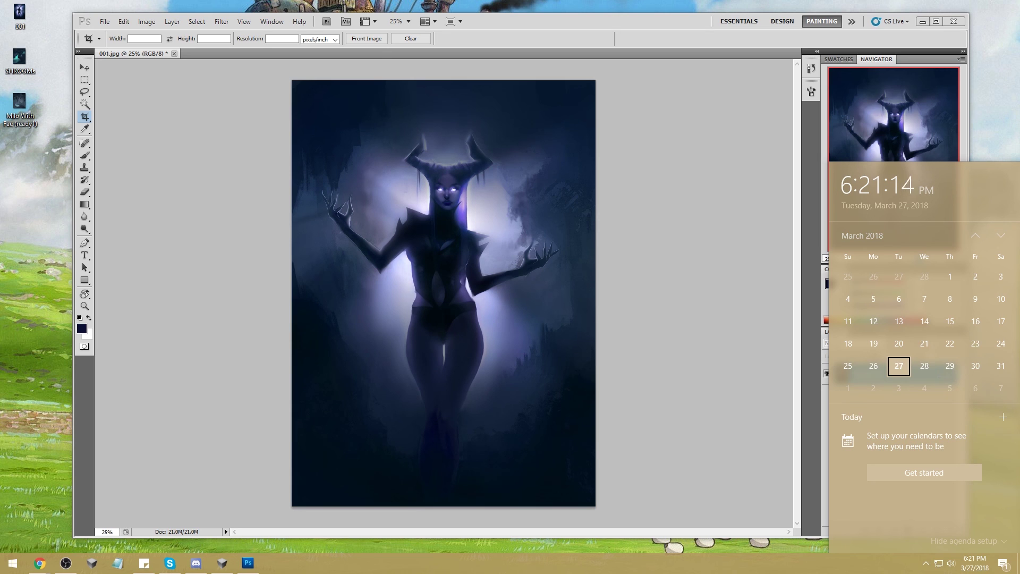
{"action": "left_click", "coordinate": [66, 563]}
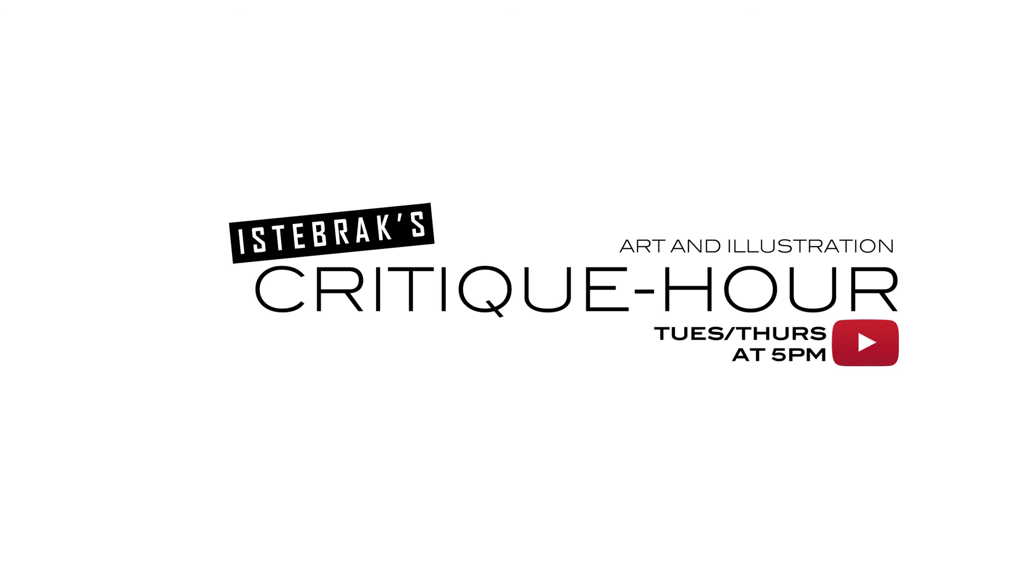